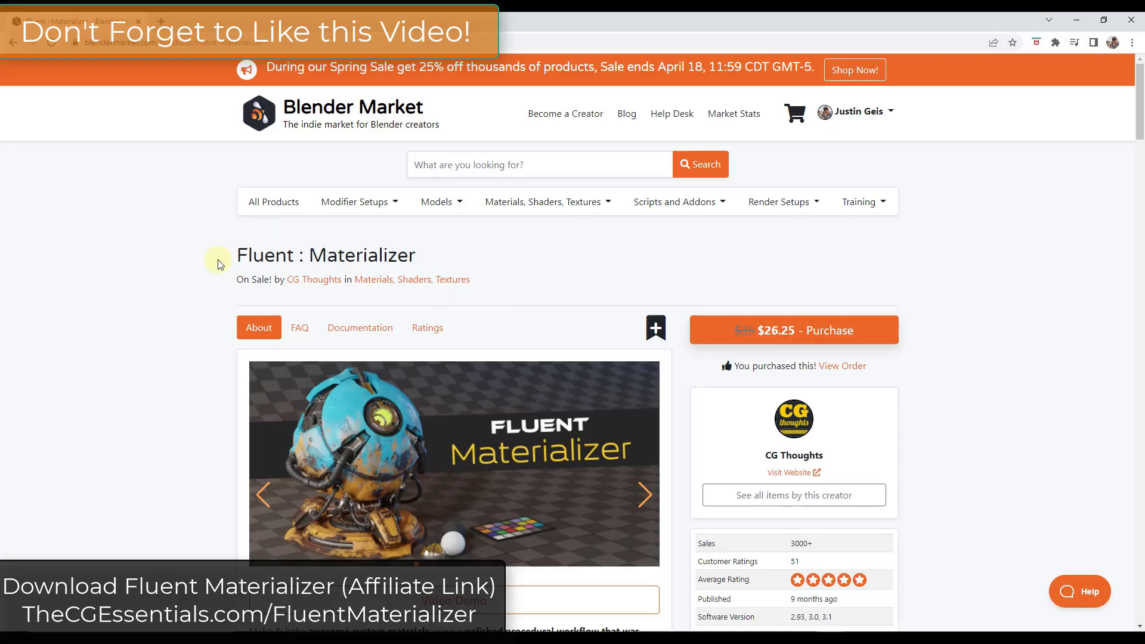
Scroll through Suzanne's Material.004 node tree and bring up the Fluent MZ layers-and-masks menu.
scroll(133, 331, "down", 2)
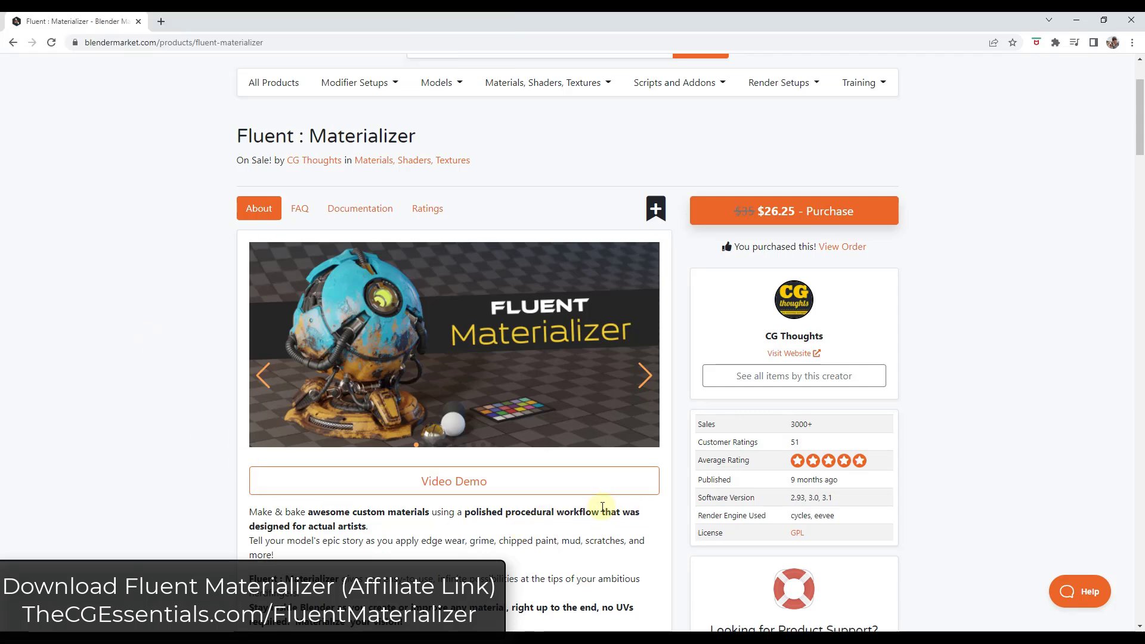
scroll(468, 416, "down", 10)
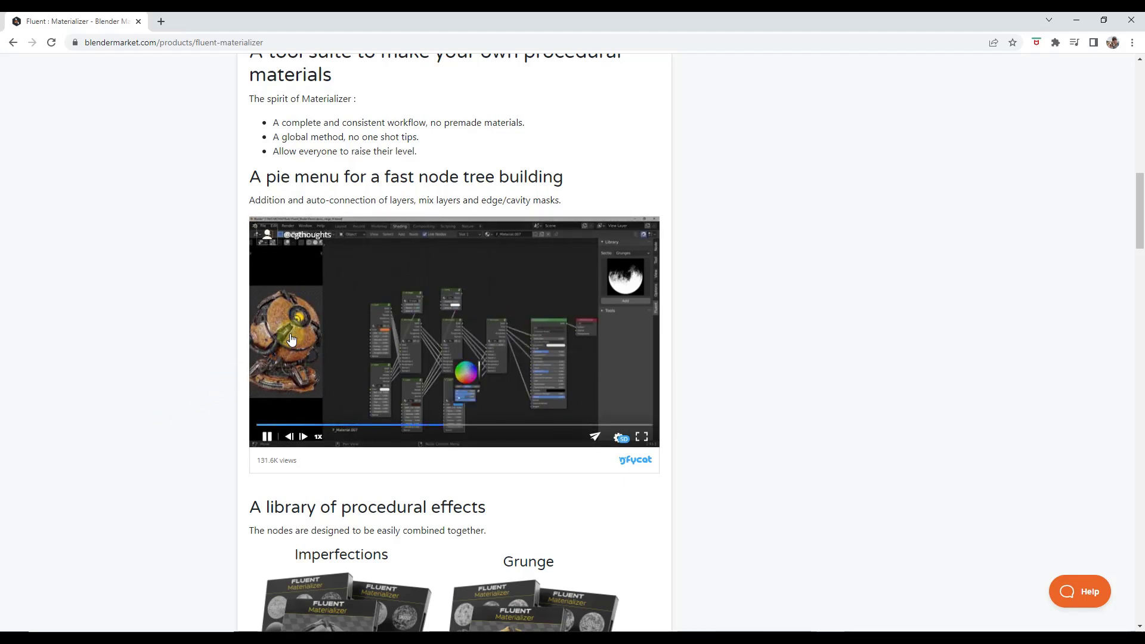
scroll(212, 298, "down", 10)
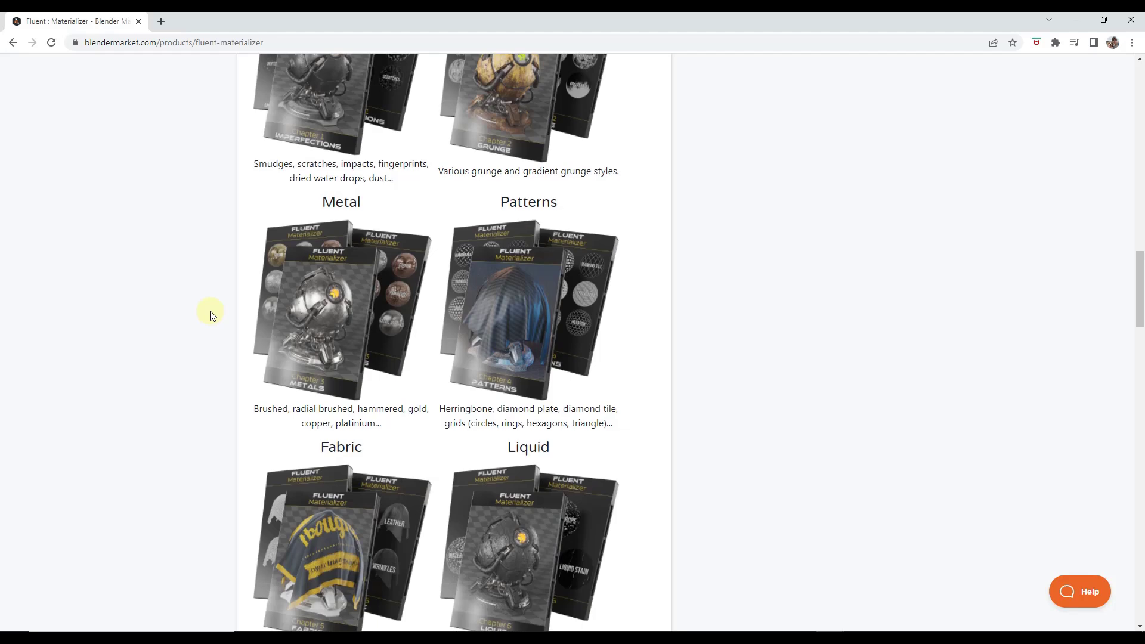
scroll(210, 314, "down", 4)
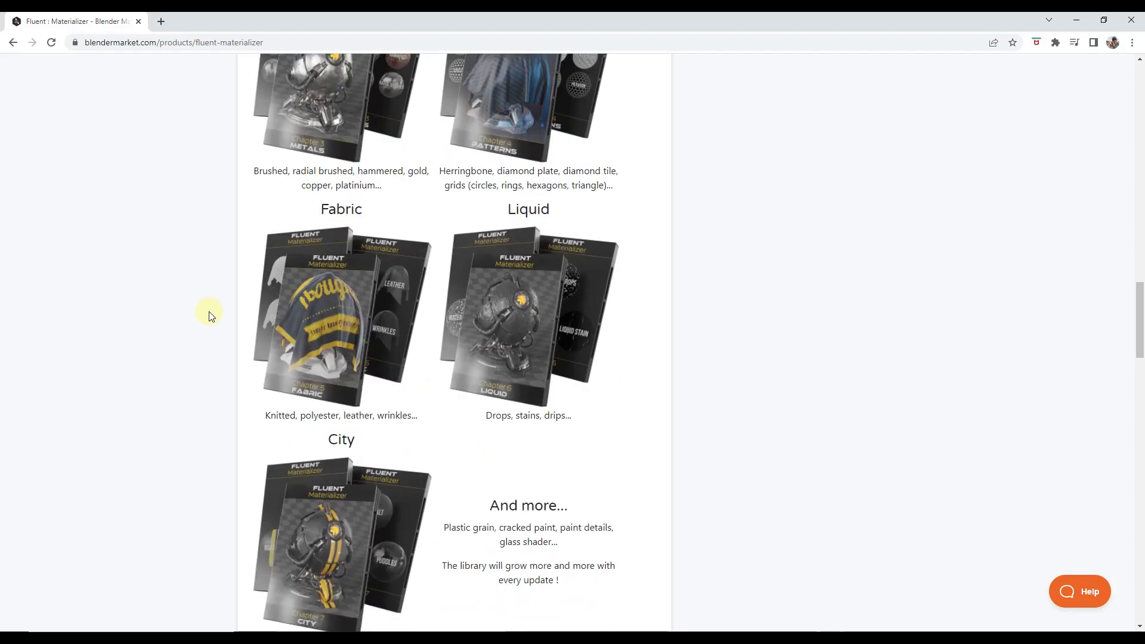
scroll(210, 315, "down", 10)
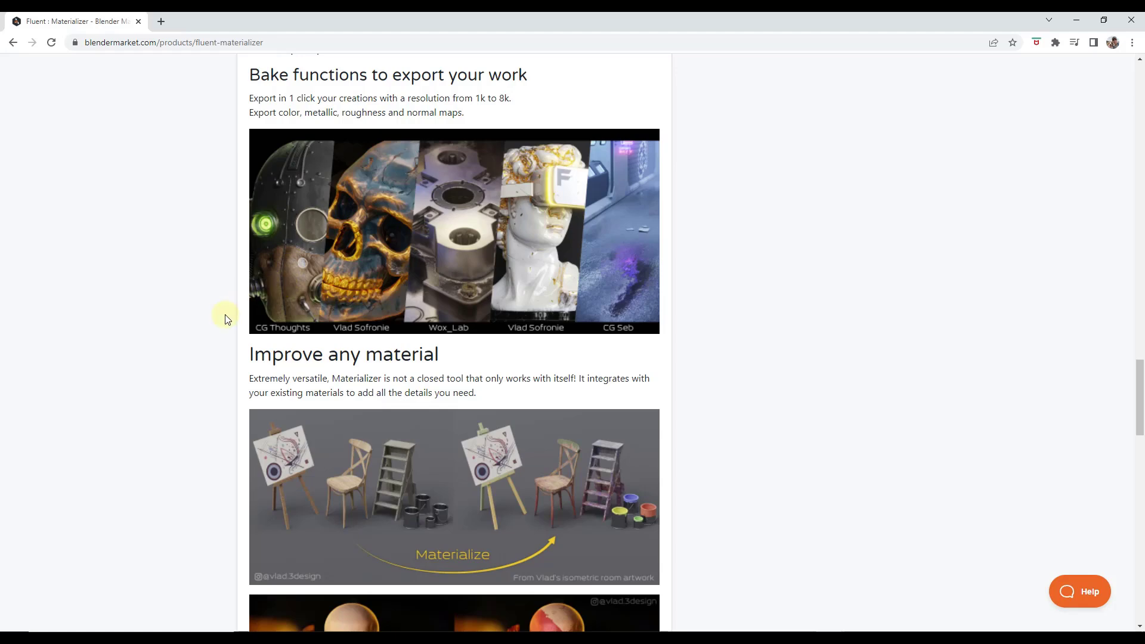
scroll(226, 317, "down", 4)
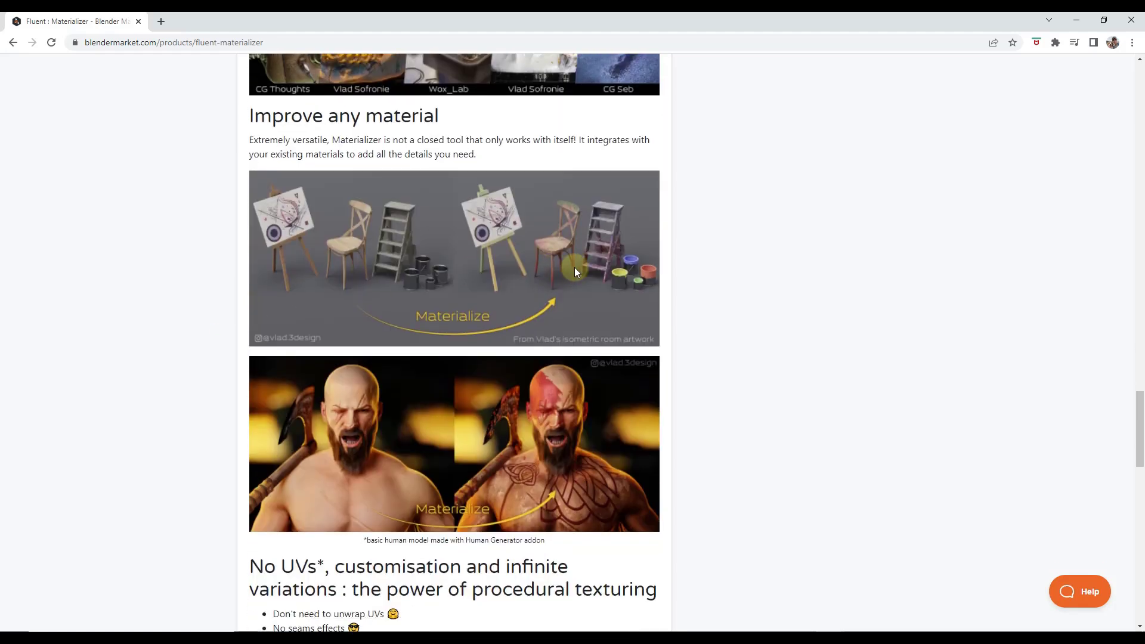
scroll(615, 249, "down", 9)
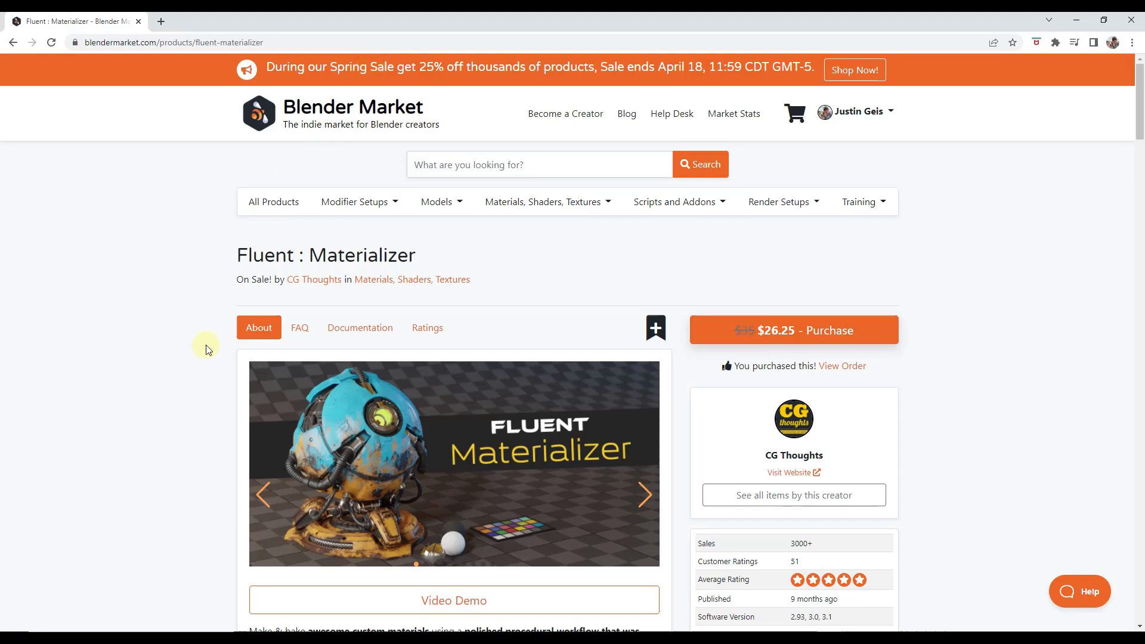
scroll(208, 355, "down", 2)
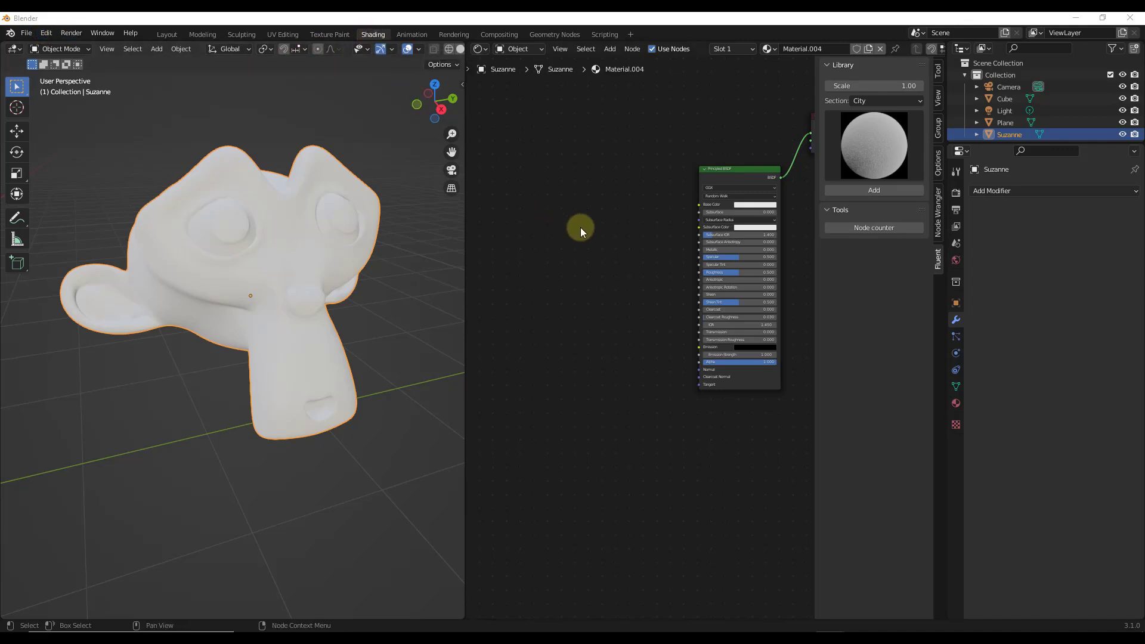
scroll(633, 260, "down", 2)
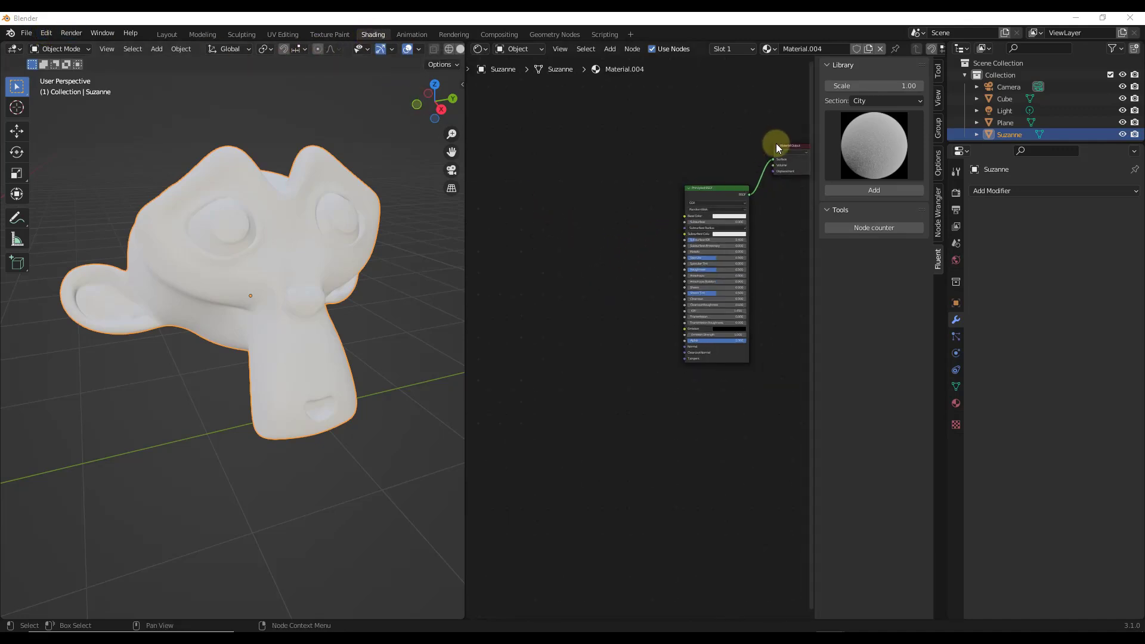
scroll(773, 147, "up", 1)
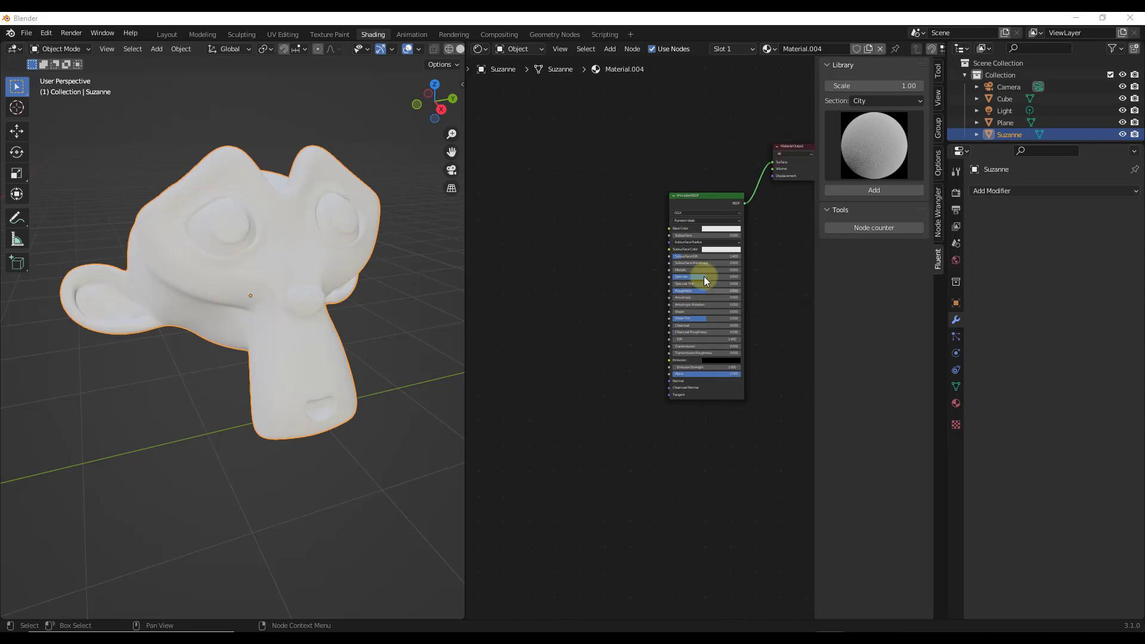
left_click(582, 237)
key("f")
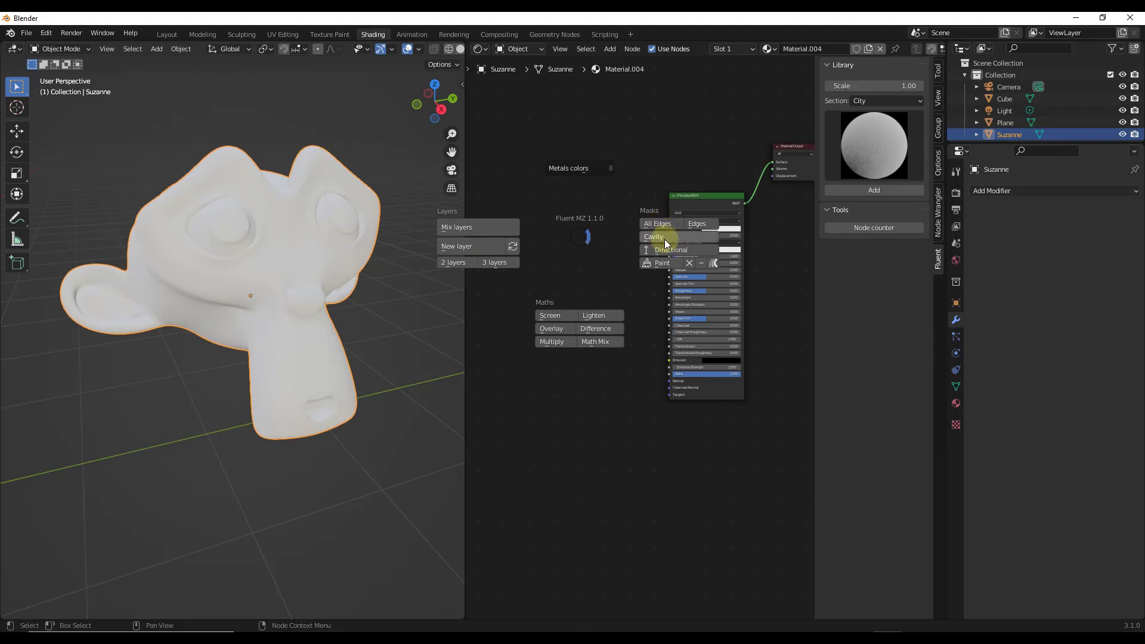
Add a new Fluent Layer node, placed left of the Principled BSDF.
left_click(488, 243)
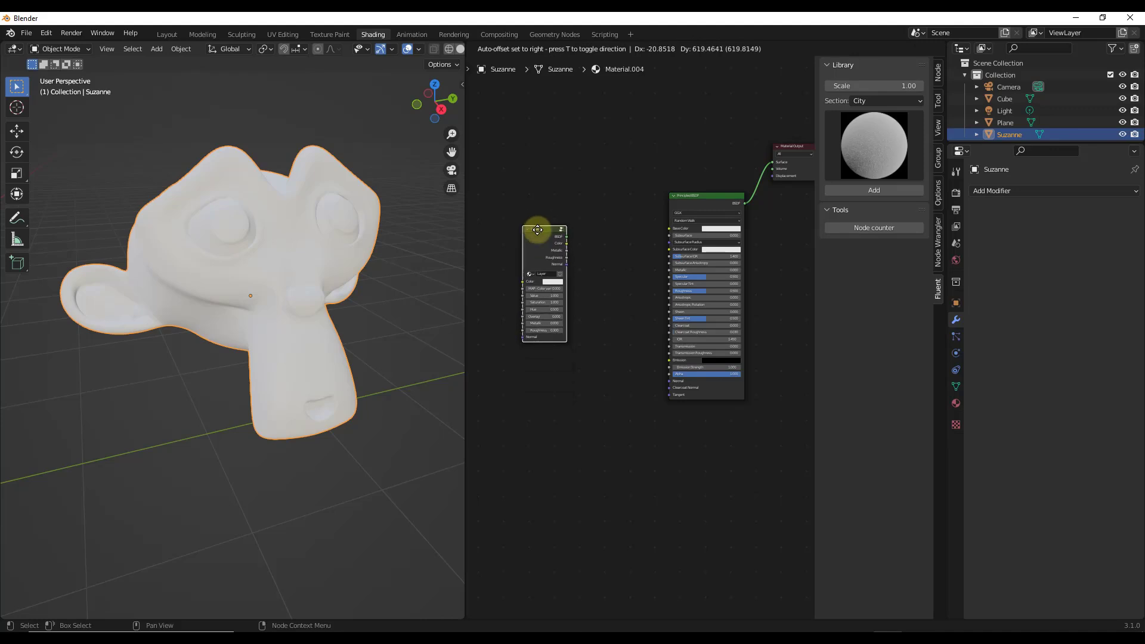
left_click(540, 231)
scroll(551, 238, "up", 1)
scroll(549, 238, "down", 1)
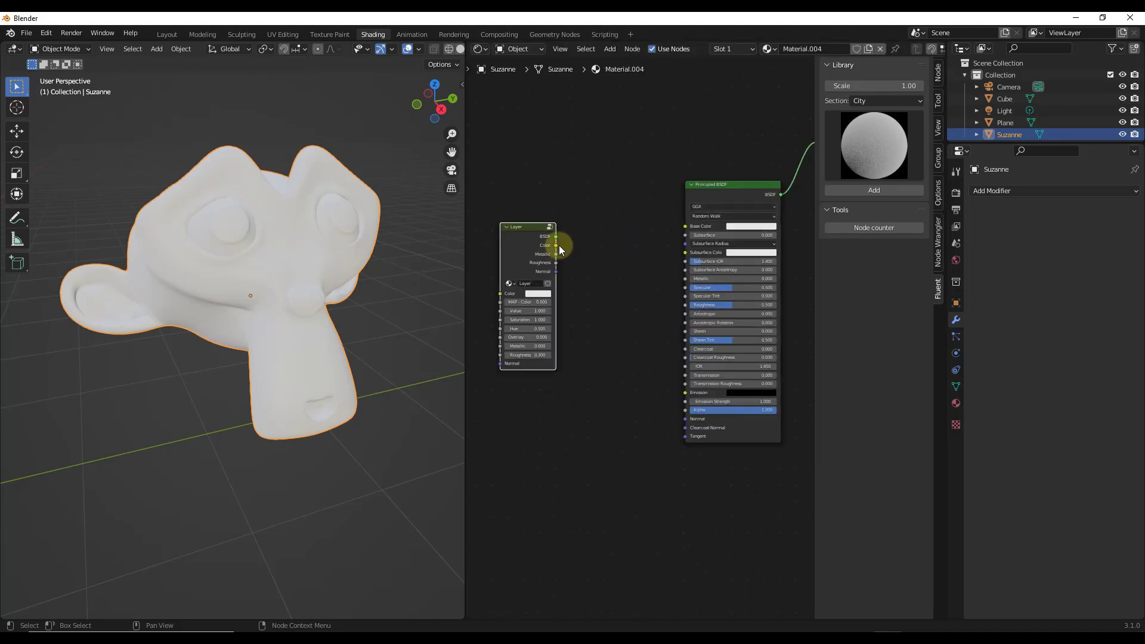
Connect the Layer's Color, Roughness and Normal to the BSDF's Base Color, Roughness and Normal.
left_click_drag(556, 245, 685, 226)
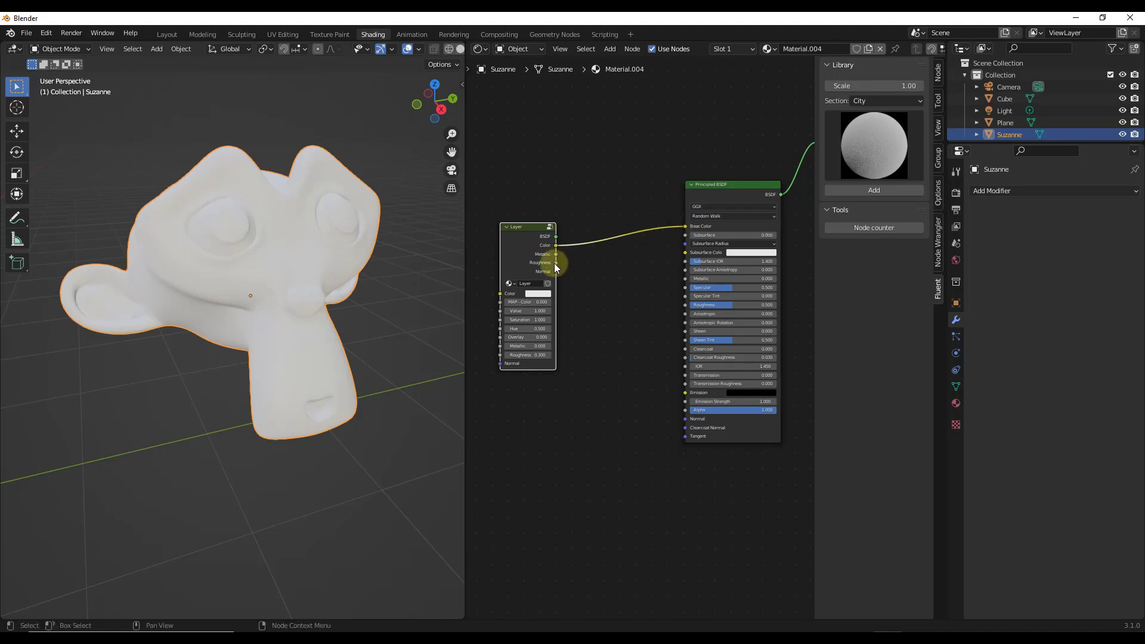
left_click_drag(555, 263, 685, 305)
left_click_drag(555, 271, 685, 419)
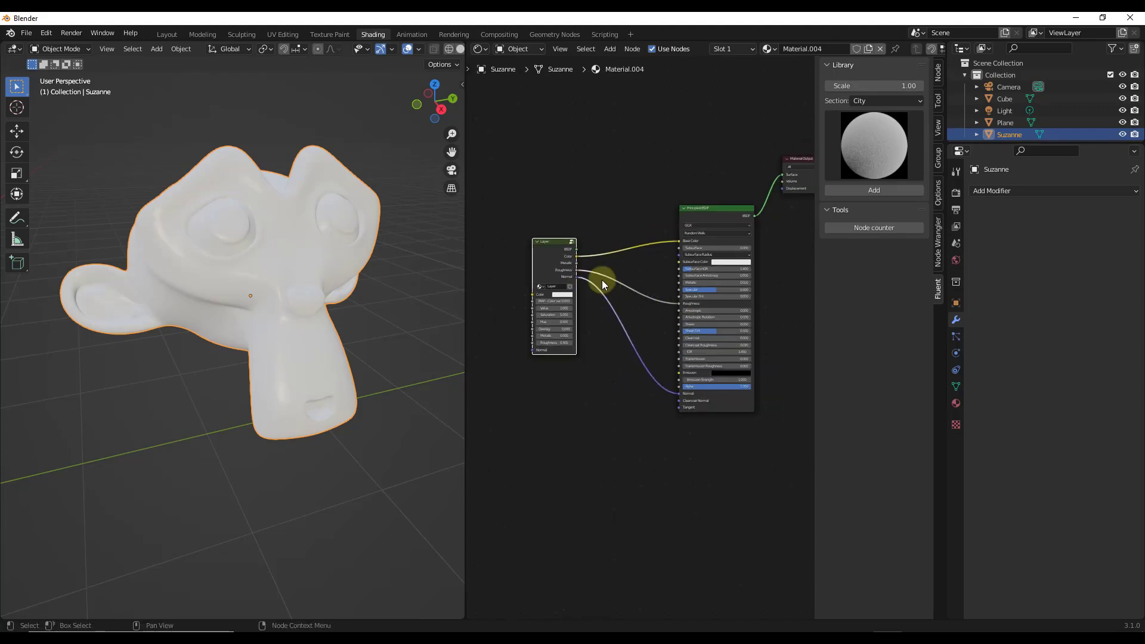
scroll(540, 285, "down", 1)
scroll(580, 297, "up", 2)
left_click(583, 297)
Set the layer colour to pure blue and lower its roughness to 0.100.
left_click_drag(612, 190, 645, 165)
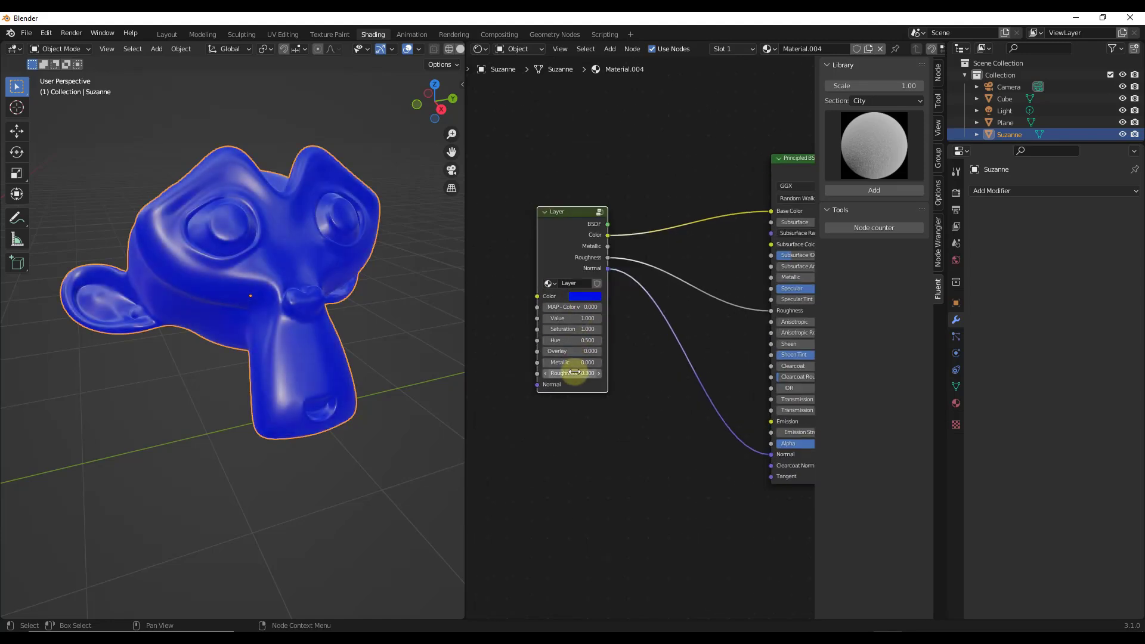
scroll(574, 374, "up", 1)
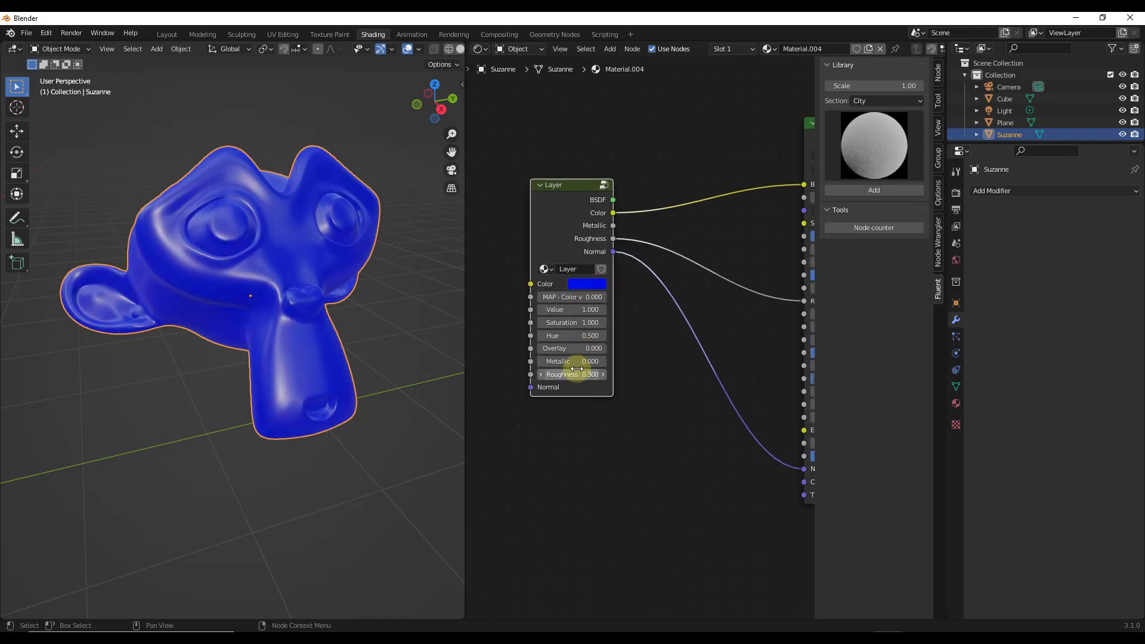
left_click(541, 375)
left_click(540, 375)
scroll(249, 271, "up", 3)
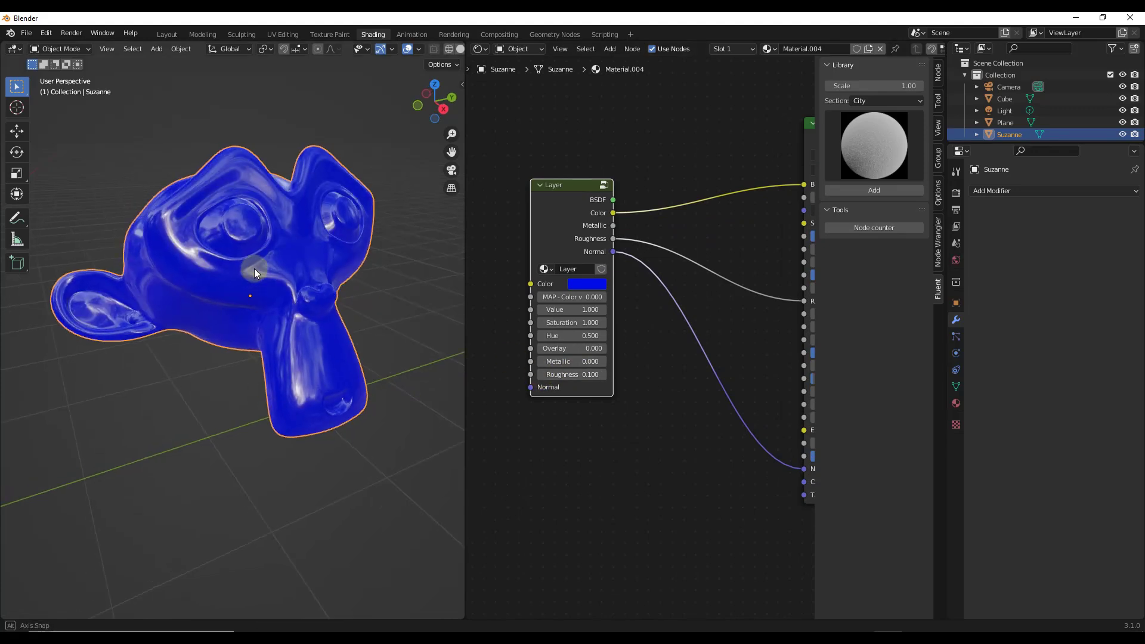
scroll(624, 274, "down", 3)
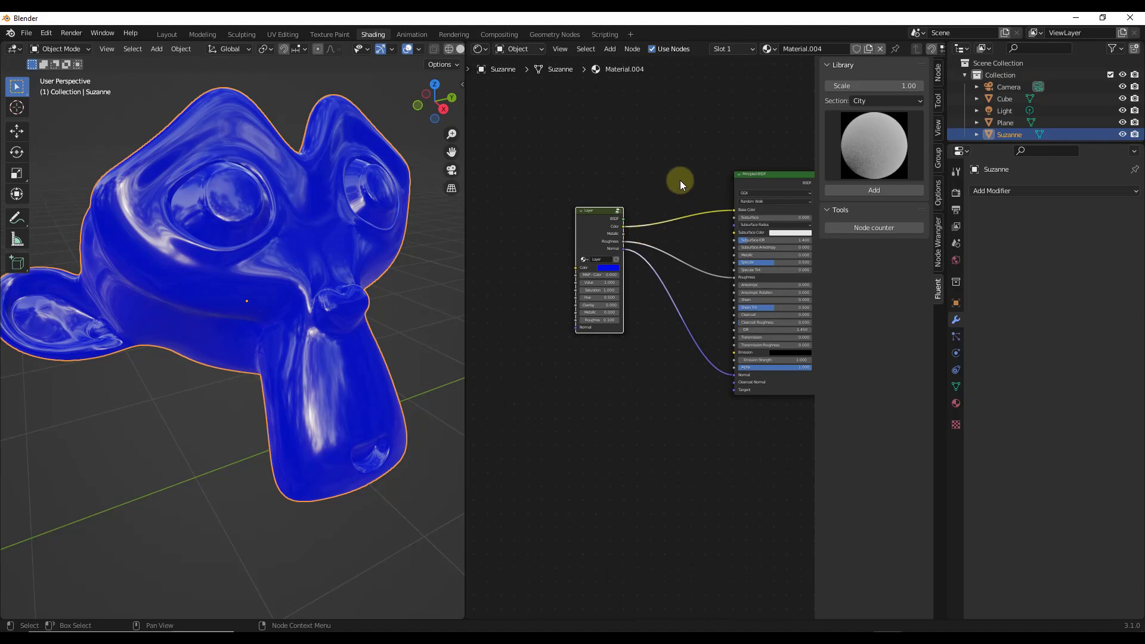
Orbit around Suzanne to check the glossy blue and toggle the node editor side panel.
mouse_move(256, 313)
middle_mouse_down()
mouse_move(303, 289)
mouse_move(248, 298)
middle_mouse_up()
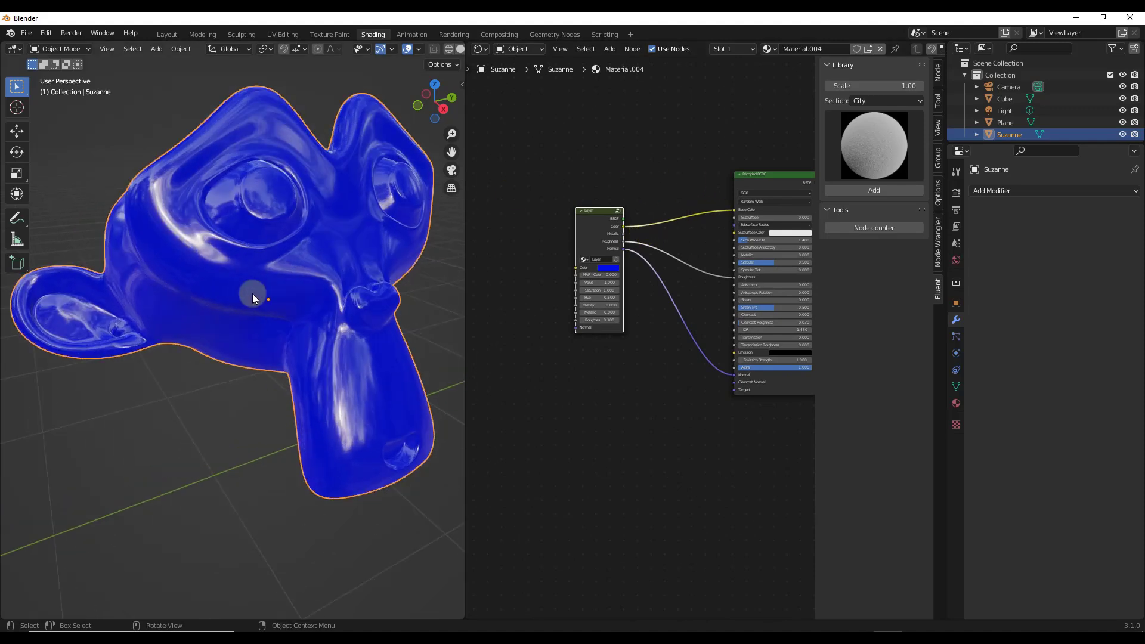
left_click(731, 214)
key("n")
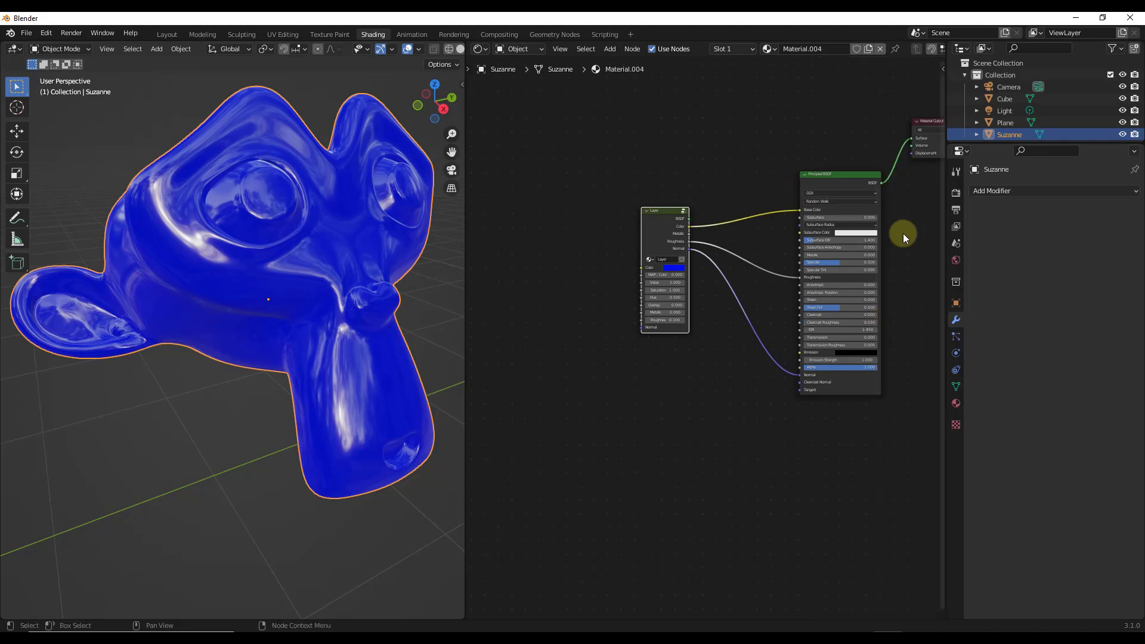
key("n")
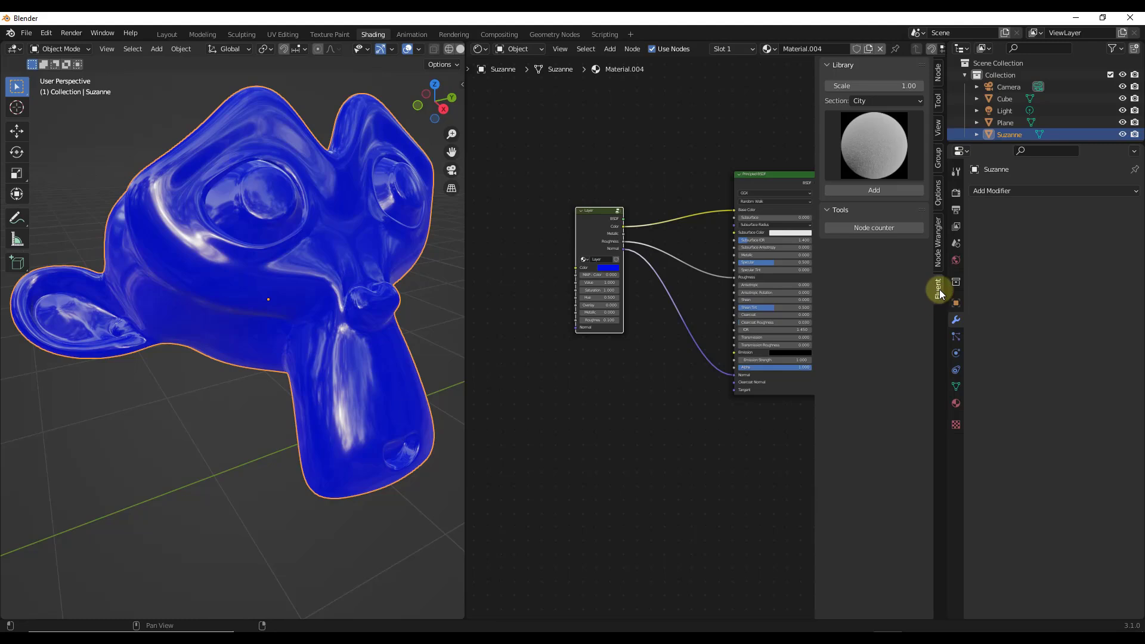
Add a Scratches long SP node from the Fluent Library's Imperfections section.
left_click(868, 101)
left_click(876, 114)
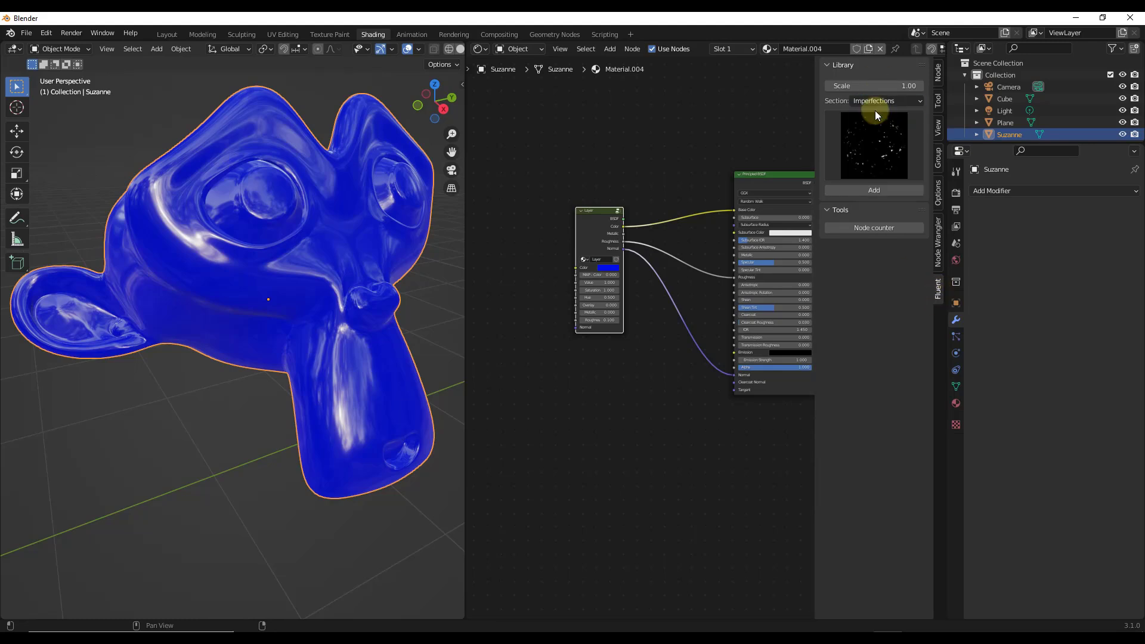
left_click(876, 144)
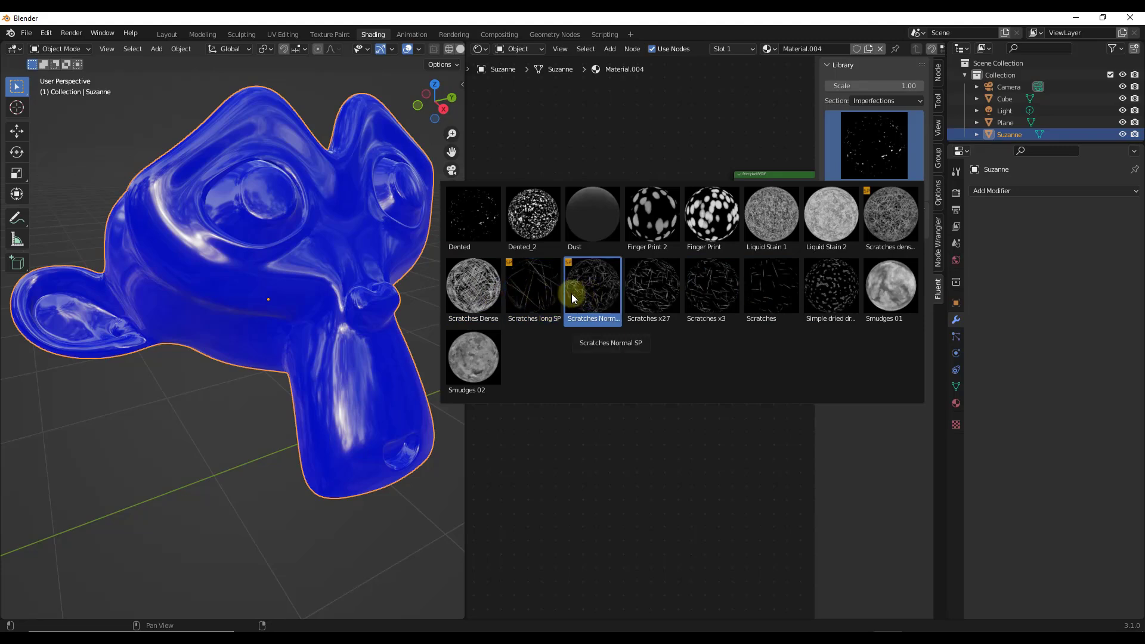
left_click(537, 289)
left_click(536, 288)
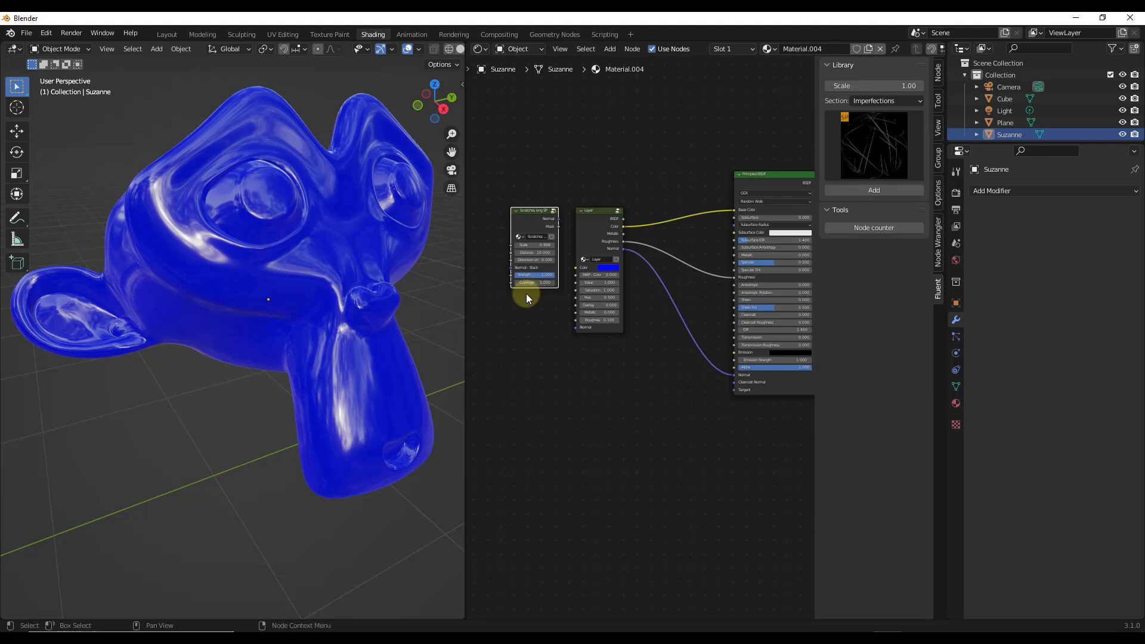
Nudge the scratches node left and enter its internal node group.
scroll(521, 261, "up", 2)
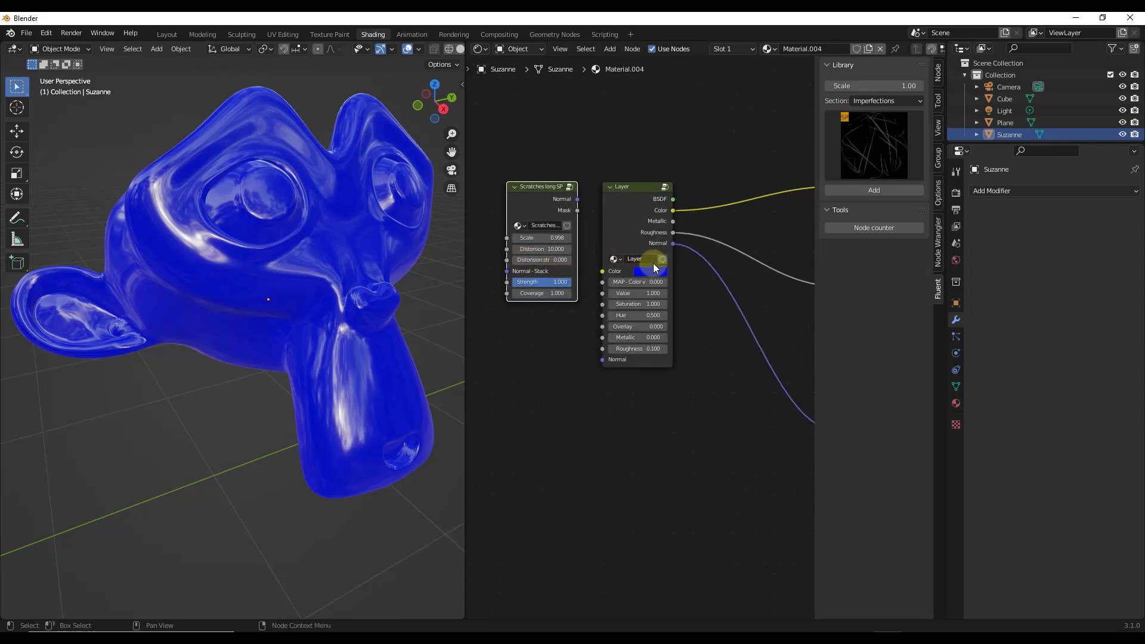
left_click_drag(546, 201, 516, 202)
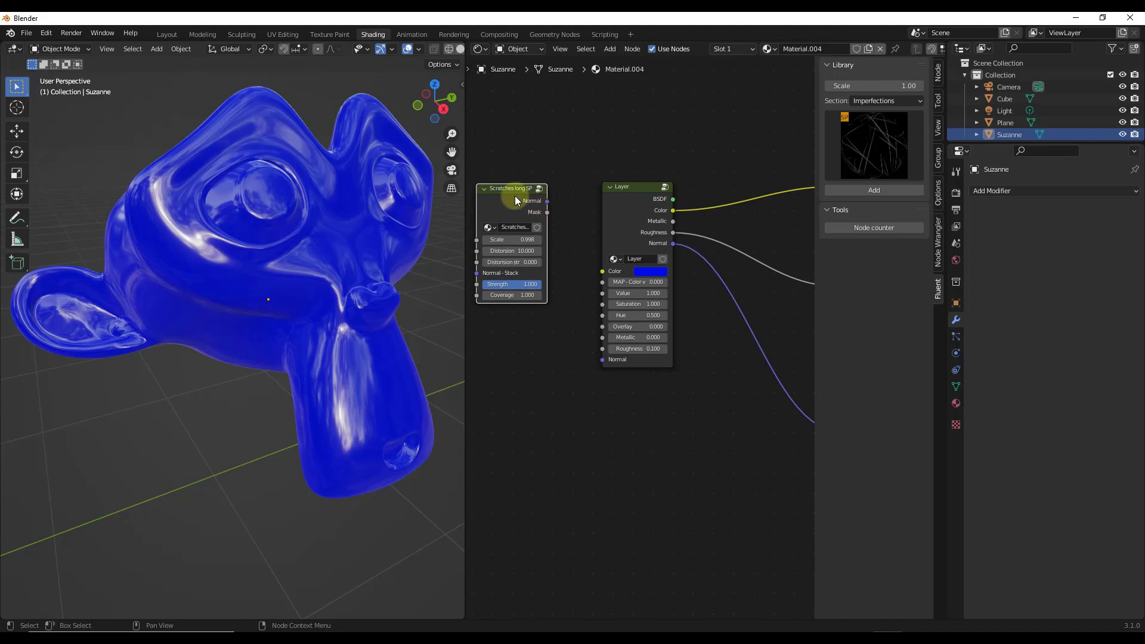
key("Tab")
scroll(688, 274, "down", 3)
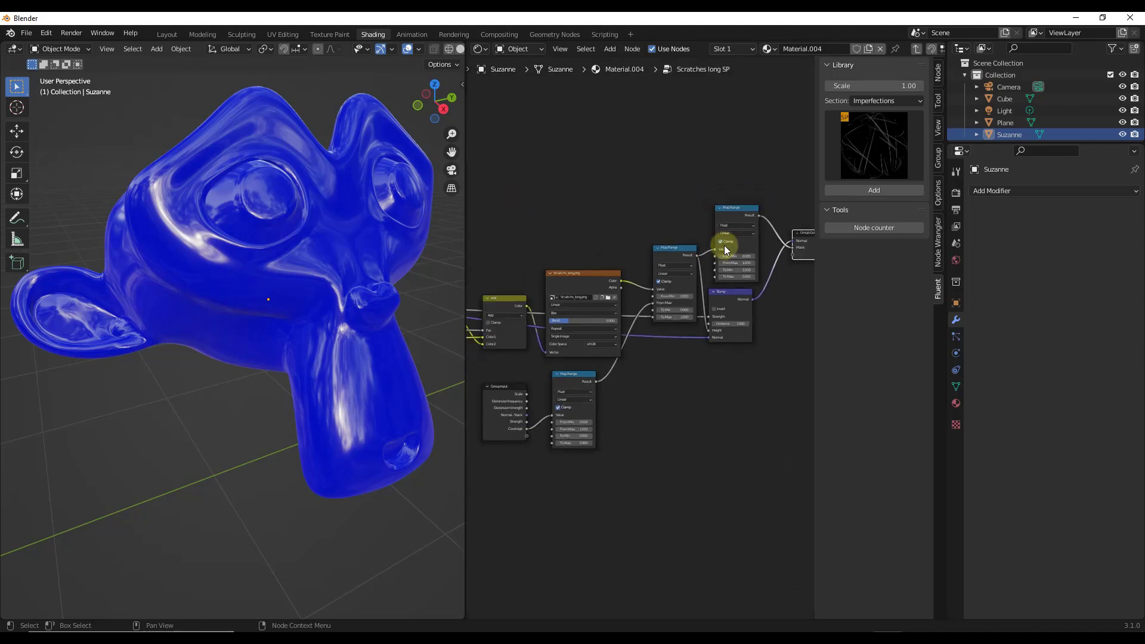
scroll(517, 305, "up", 3)
Exit the scratches group, shift the node left and wire its Normal into the Layer's Normal.
scroll(513, 305, "down", 5)
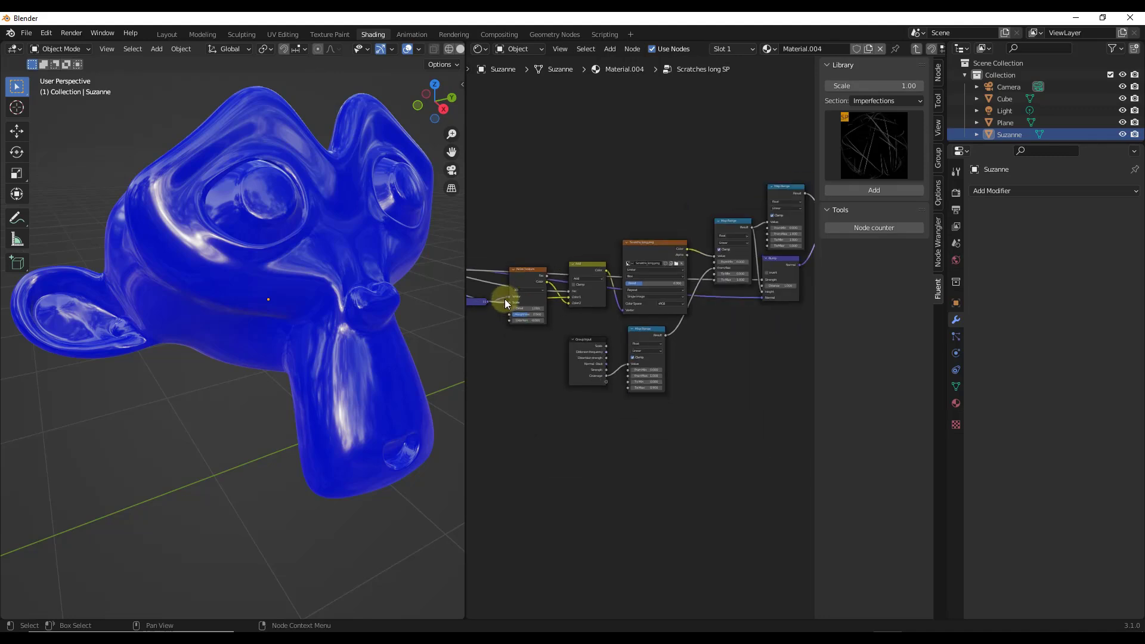
scroll(662, 249, "up", 4)
key("Tab")
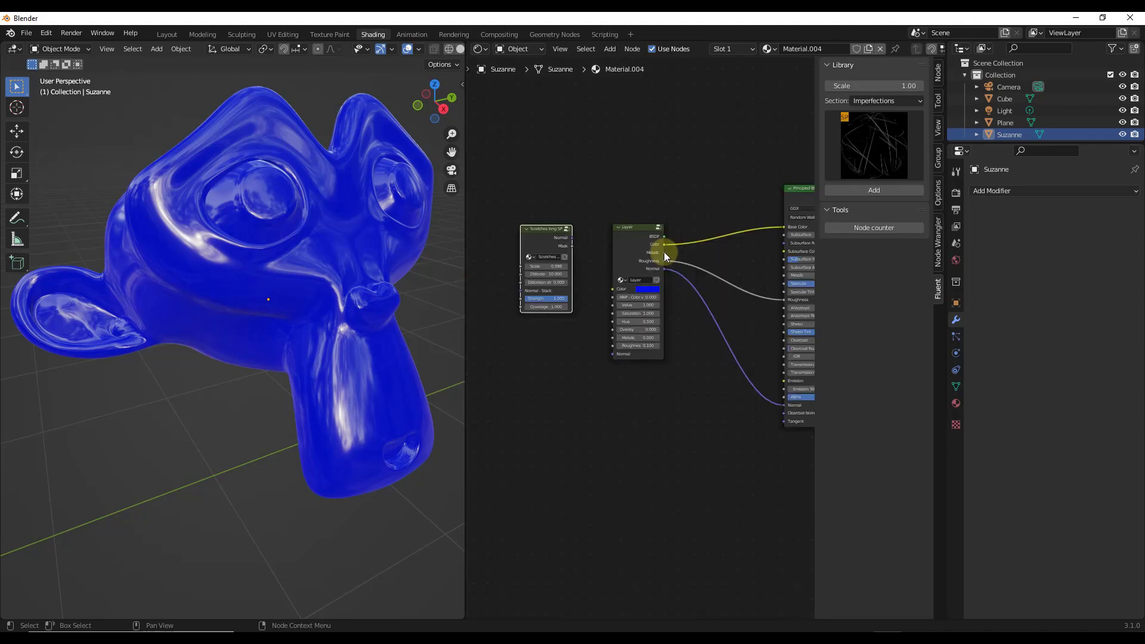
left_click_drag(543, 238, 521, 248)
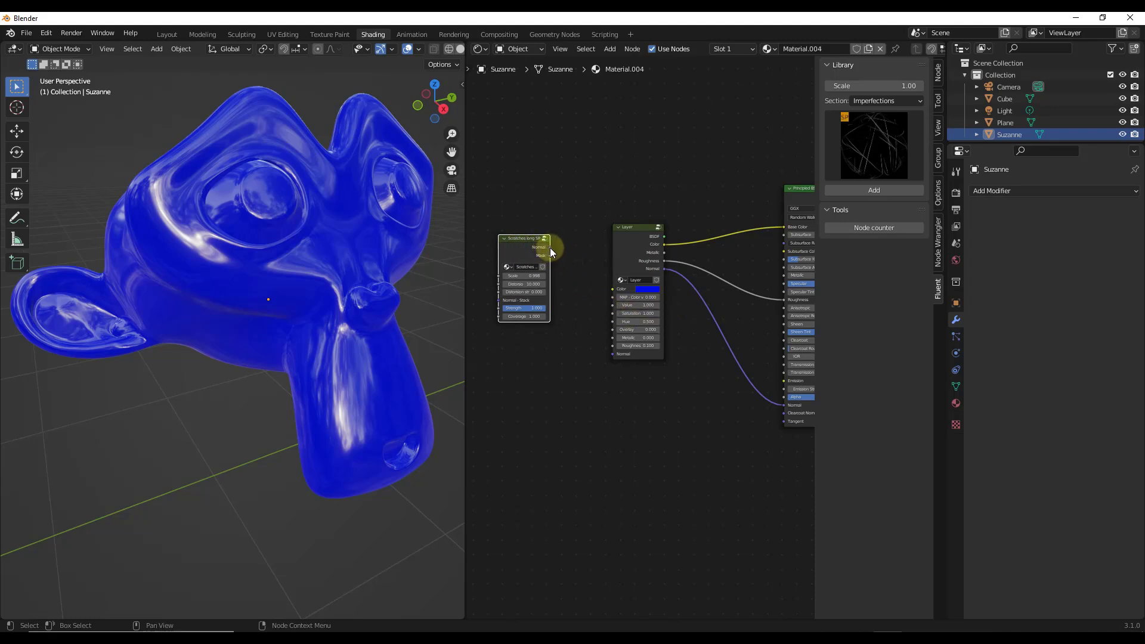
left_click_drag(550, 248, 611, 355)
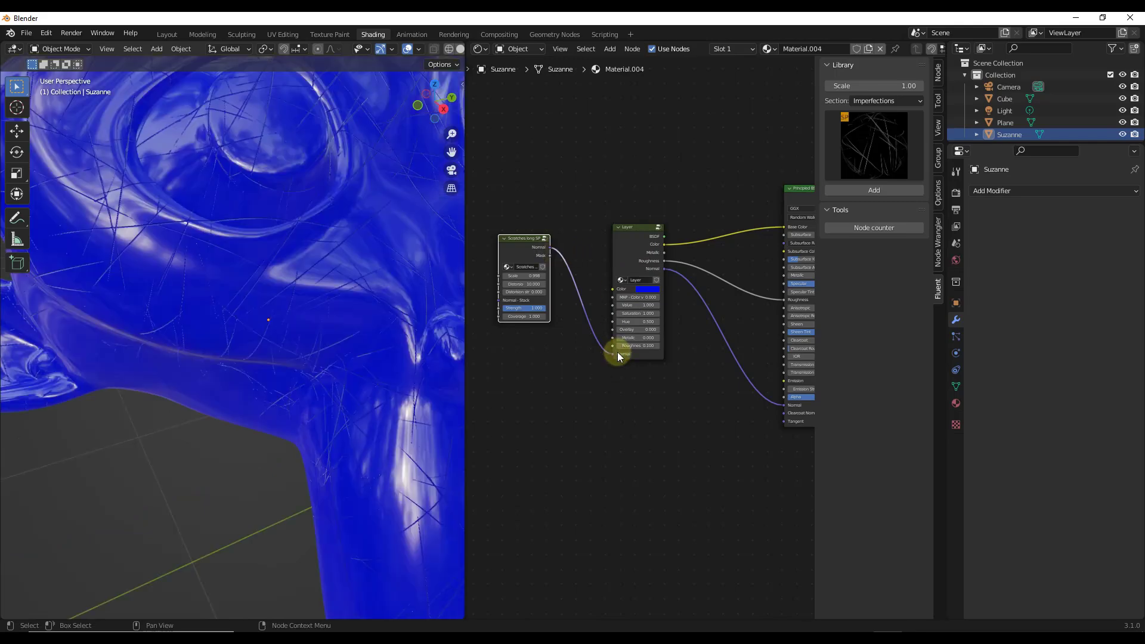
Set the Scratches long SP Scale to 0.398.
middle_click_drag(225, 240, 246, 203)
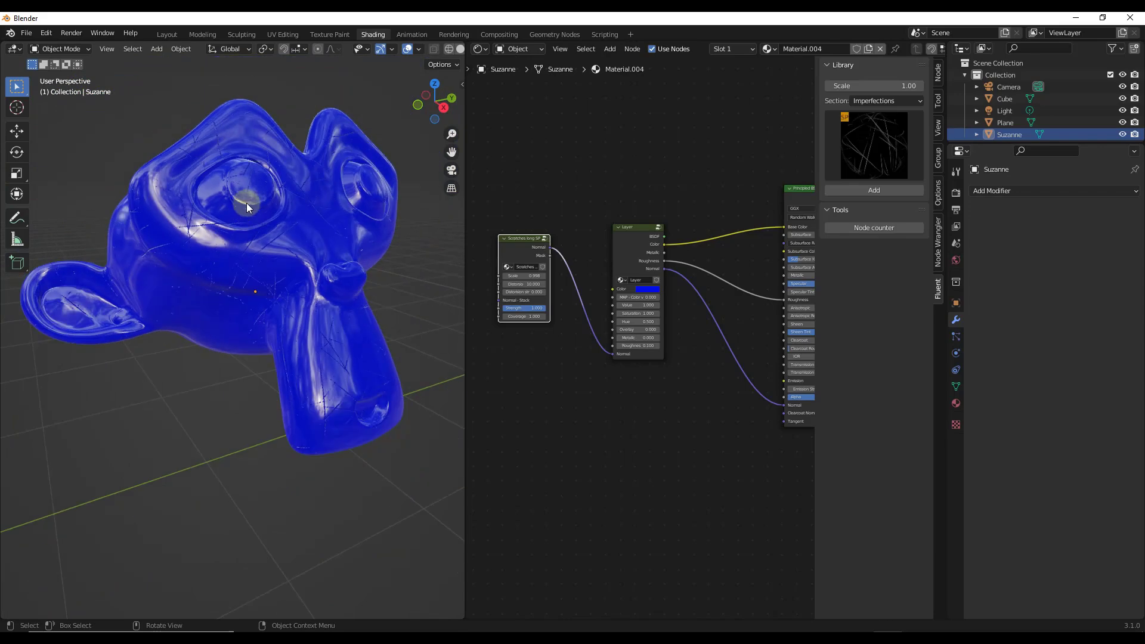
scroll(246, 203, "up", 3)
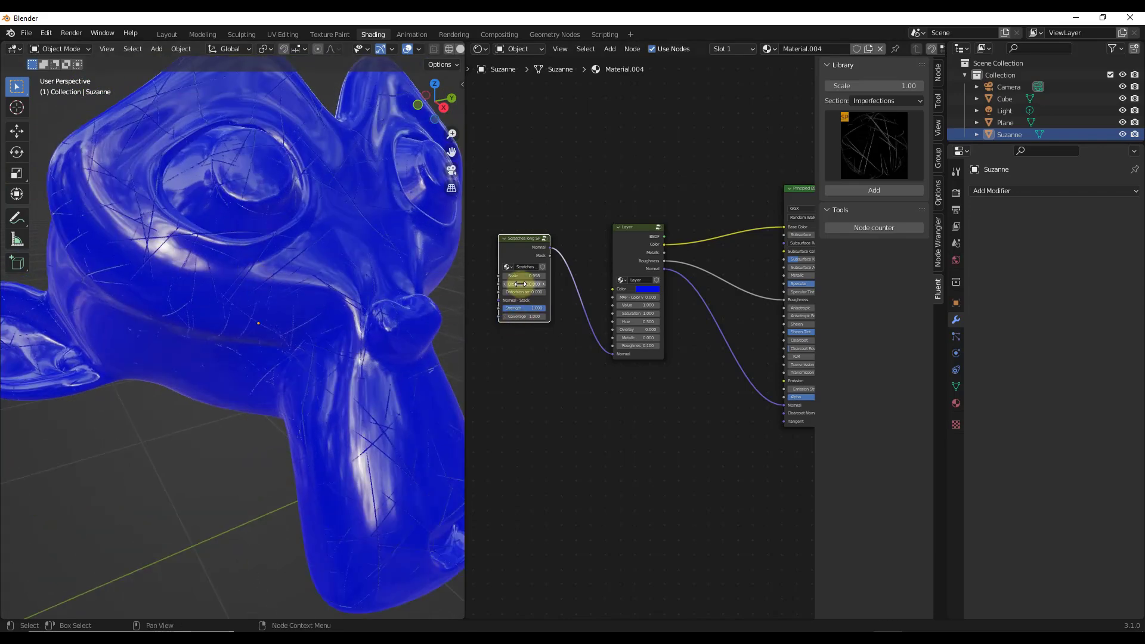
mouse_move(520, 276)
left_mouse_down()
mouse_move(554, 275)
mouse_move(519, 276)
left_mouse_up()
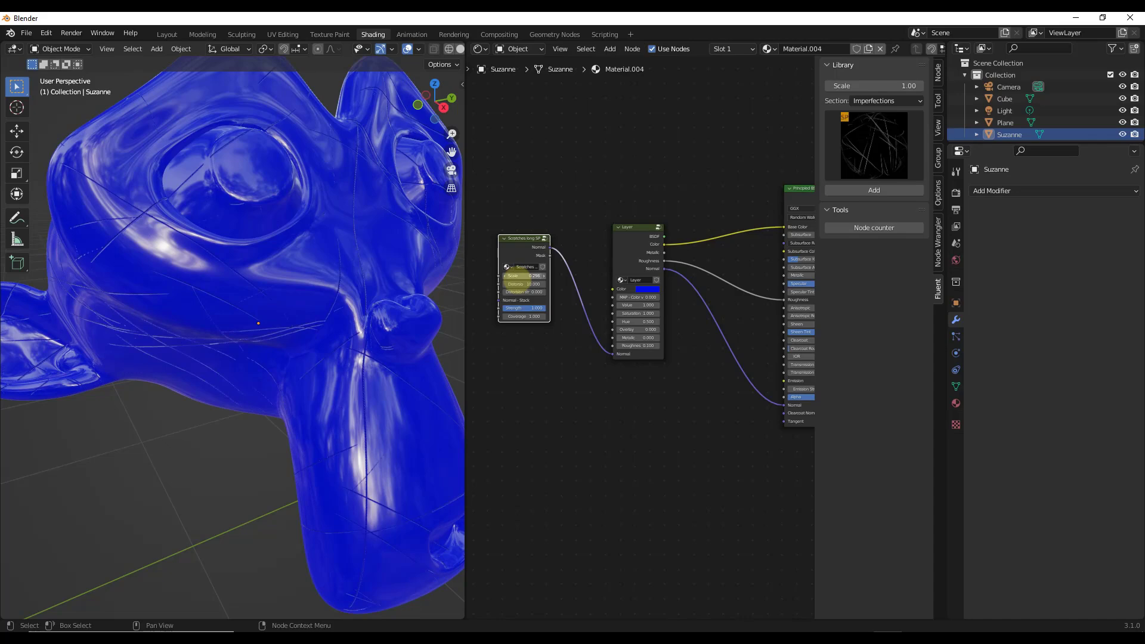
left_click(543, 277)
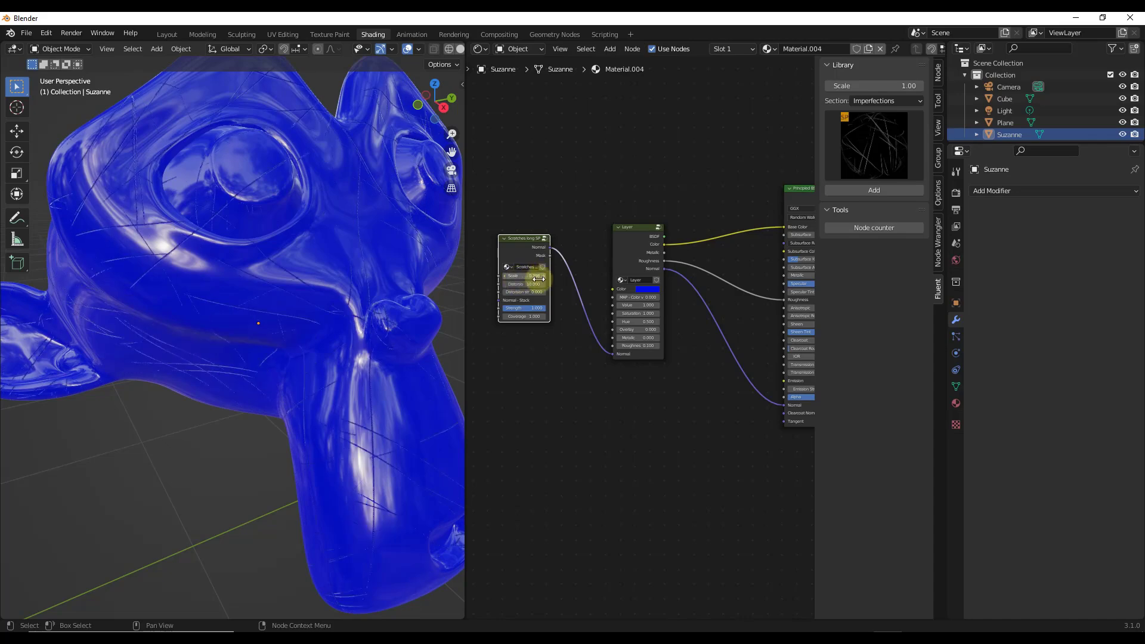
Set the scratches distortion to 11.500 and distortion strength to 0.042.
scroll(529, 286, "up", 14)
mouse_move(528, 305)
left_mouse_down()
mouse_move(509, 305)
mouse_move(532, 306)
left_mouse_up()
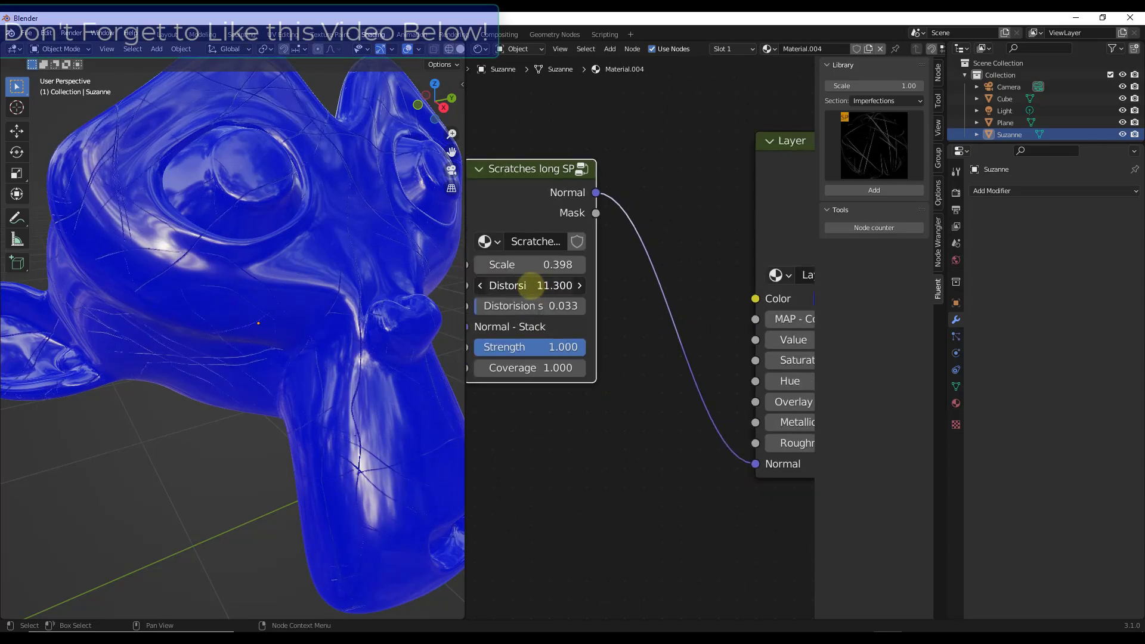
mouse_move(530, 287)
left_mouse_down()
mouse_move(506, 285)
mouse_move(530, 285)
mouse_move(518, 293)
mouse_move(540, 305)
mouse_move(518, 305)
left_mouse_up()
scroll(302, 252, "down", 2)
middle_click_drag(287, 242, 312, 255)
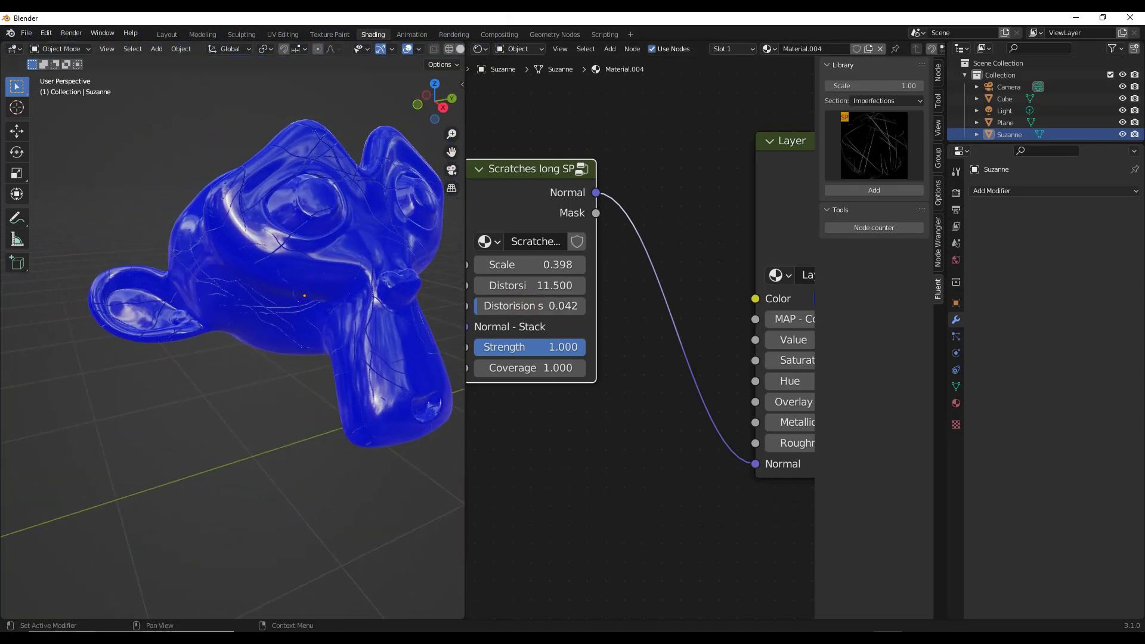
scroll(685, 455, "down", 5)
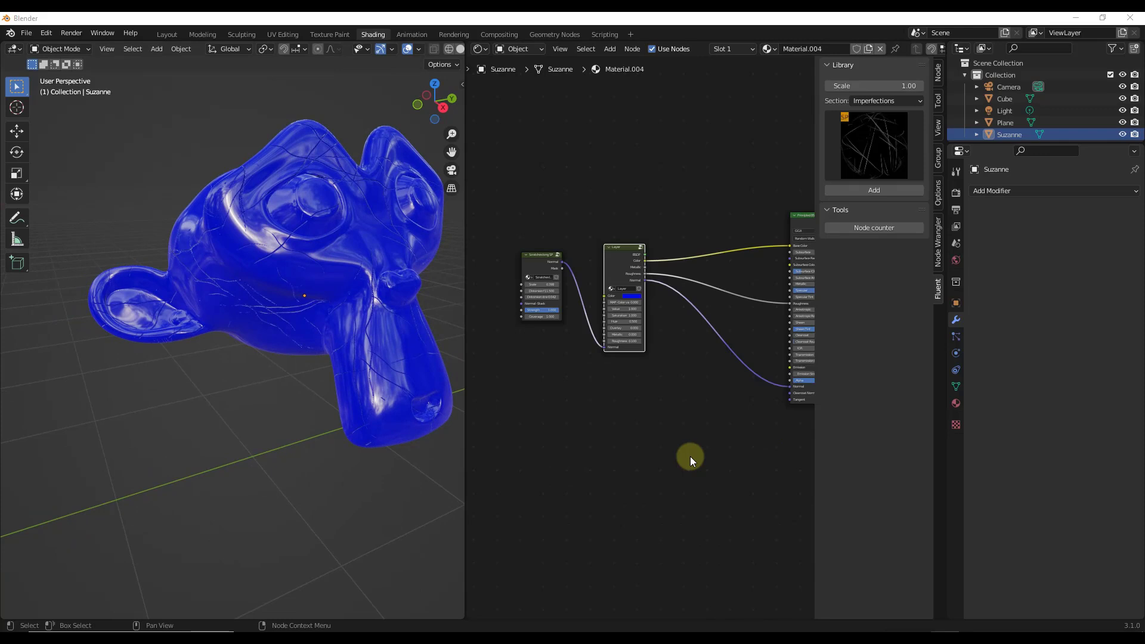
scroll(342, 253, "down", 3)
scroll(371, 234, "up", 2)
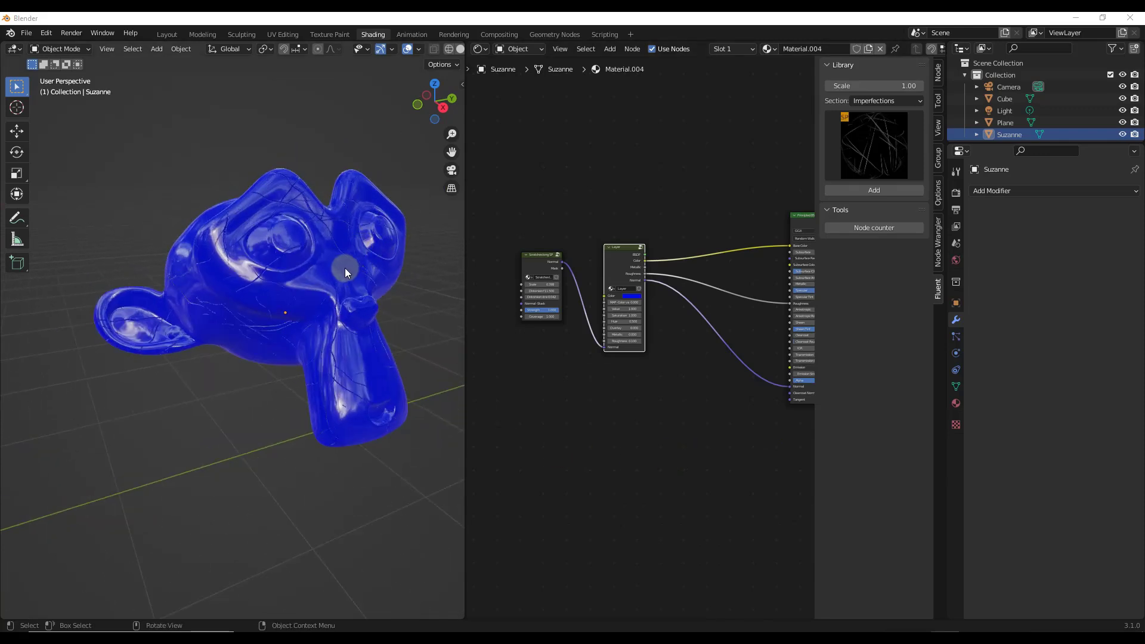
scroll(332, 270, "up", 2)
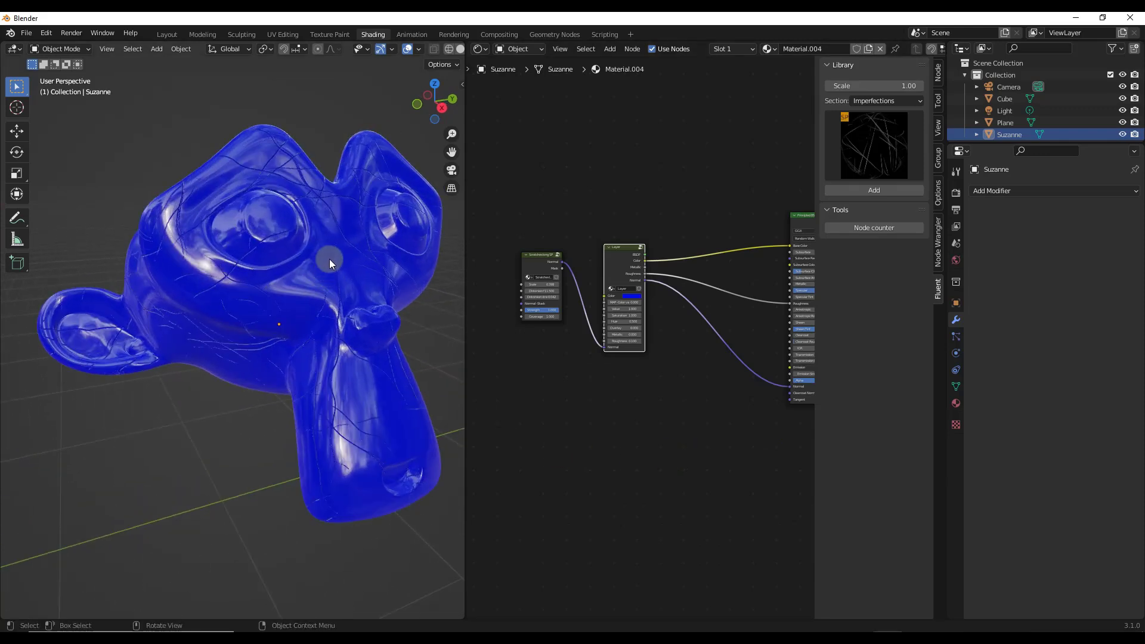
scroll(309, 256, "up", 2)
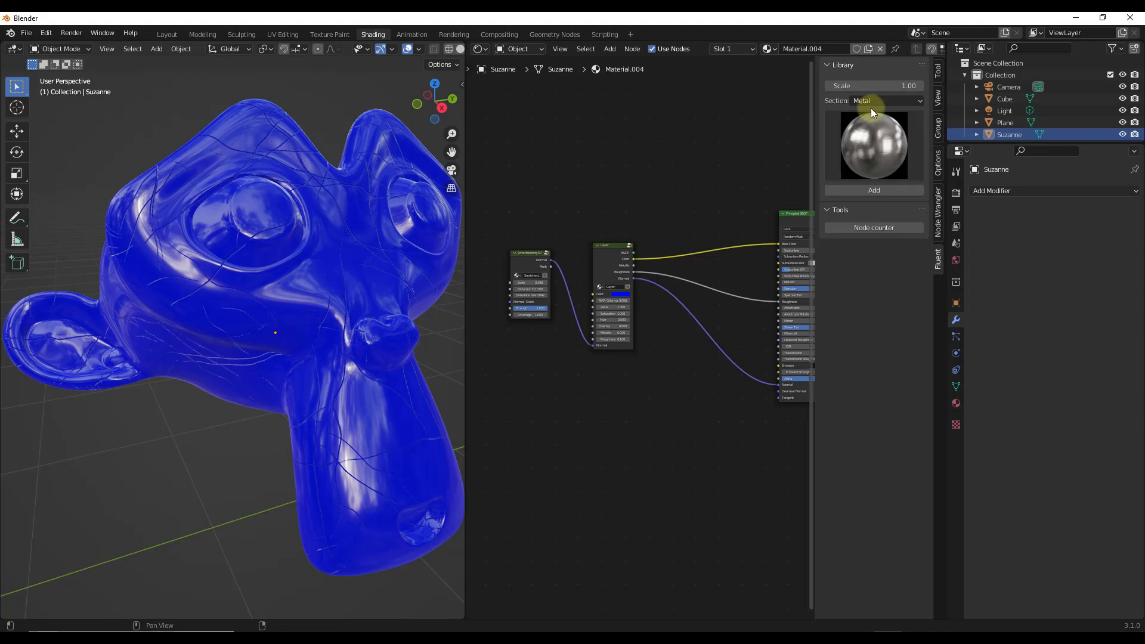
Add a Galvanized node from the Fluent Library's Metal section.
left_click(885, 101)
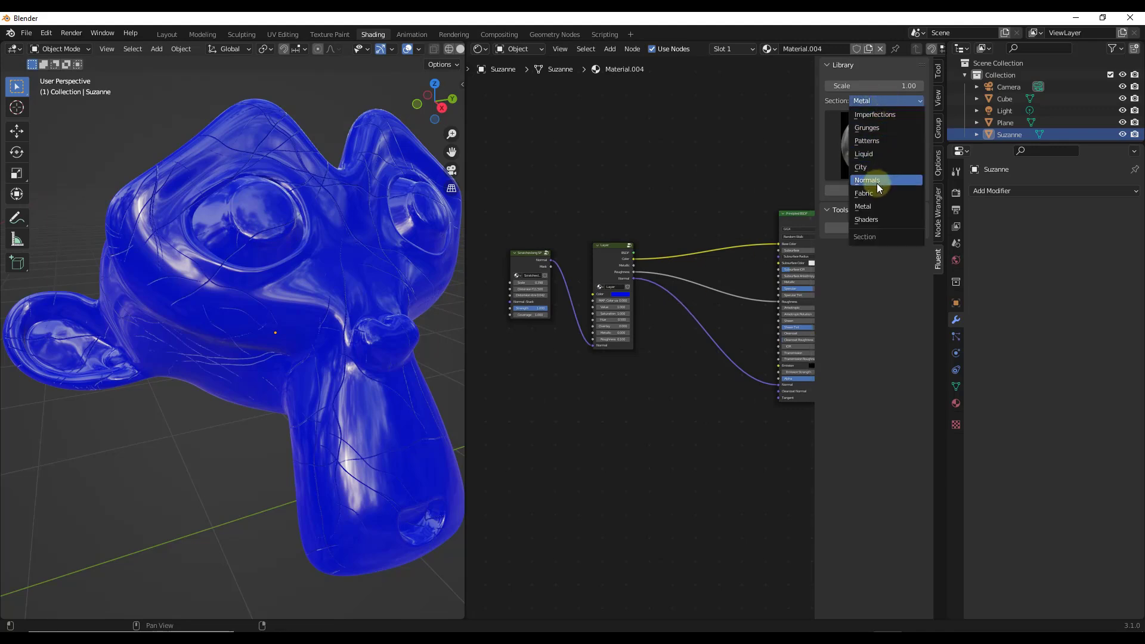
left_click(869, 205)
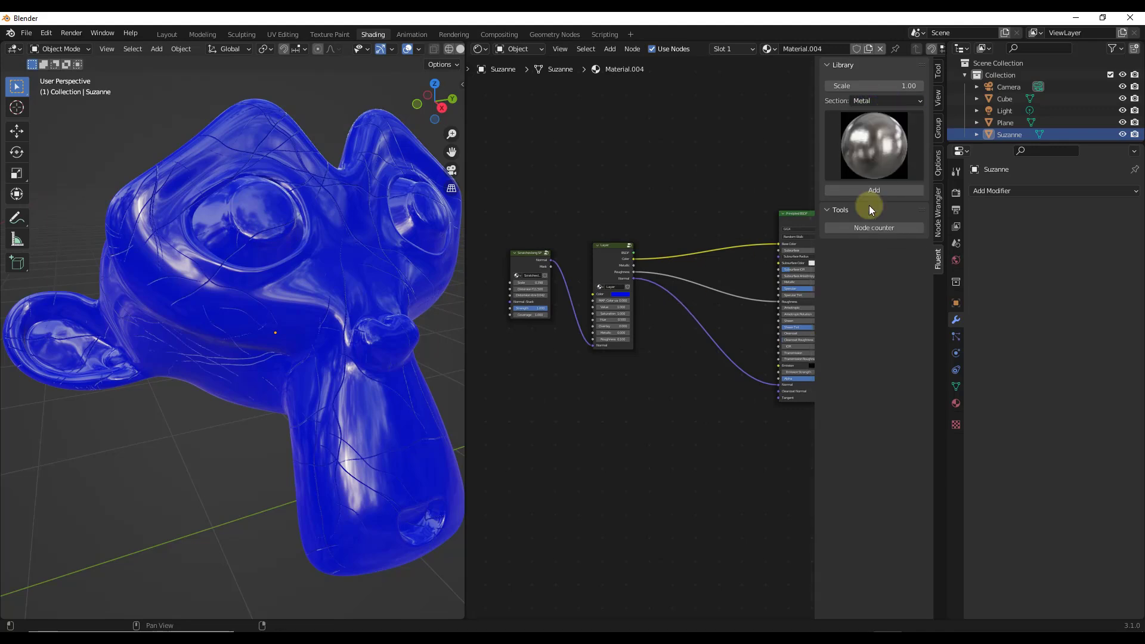
left_click(871, 150)
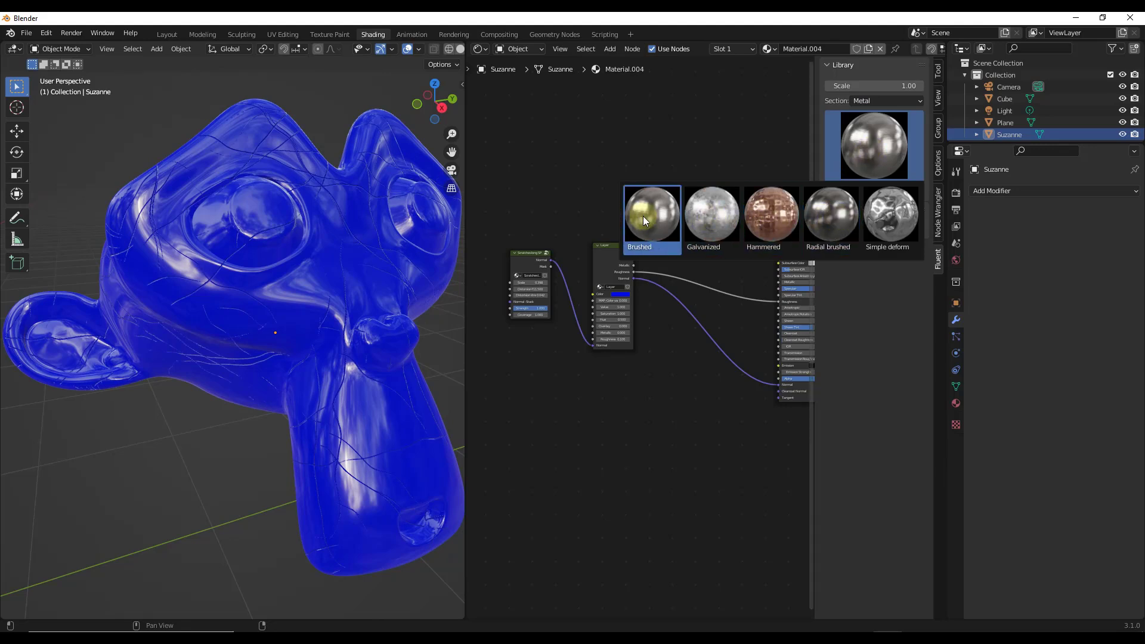
left_click(715, 221)
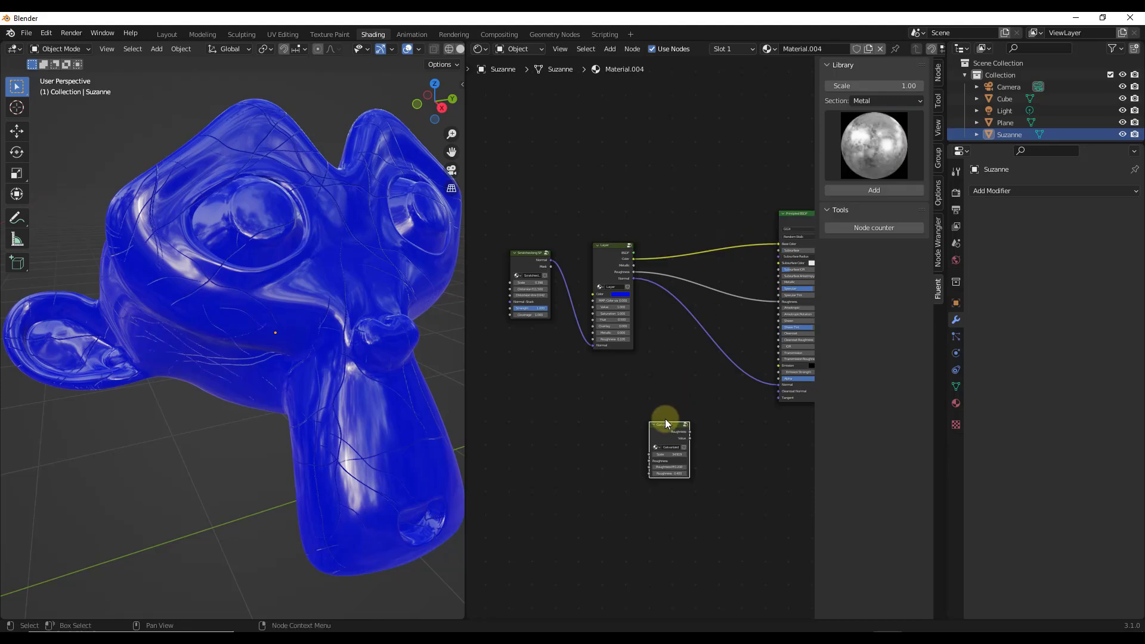
Position the Galvanized node beside the Scratches long SP node.
left_click_drag(660, 427, 544, 396)
scroll(620, 441, "up", 2)
scroll(616, 447, "up", 3)
scroll(624, 387, "down", 3)
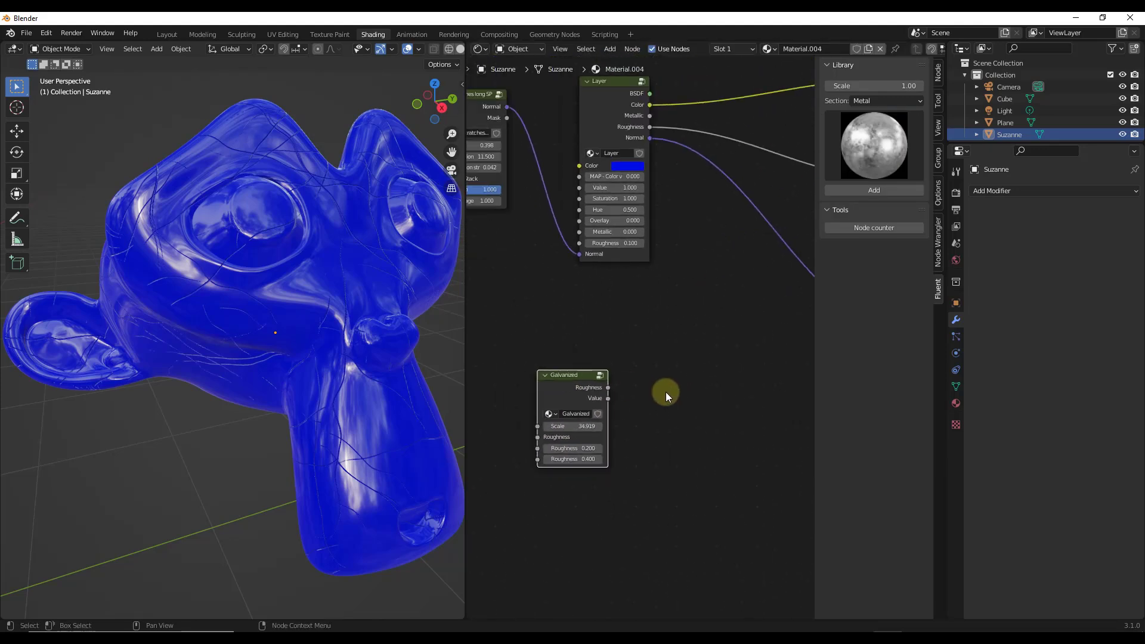
scroll(673, 397, "down", 2)
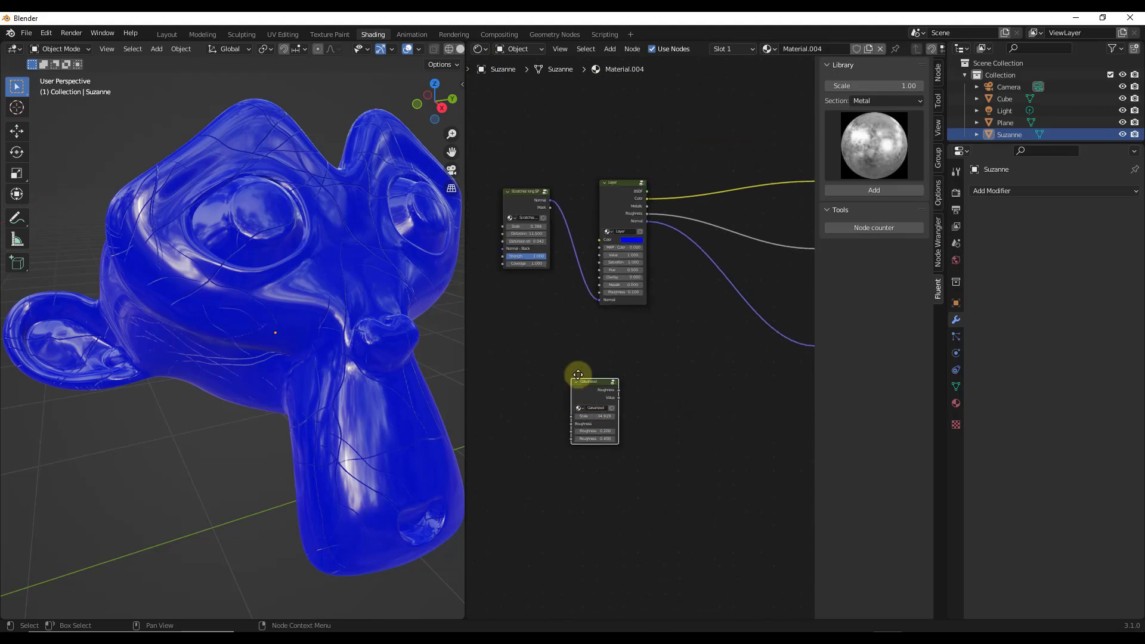
left_click_drag(578, 375, 606, 289)
scroll(576, 331, "up", 2)
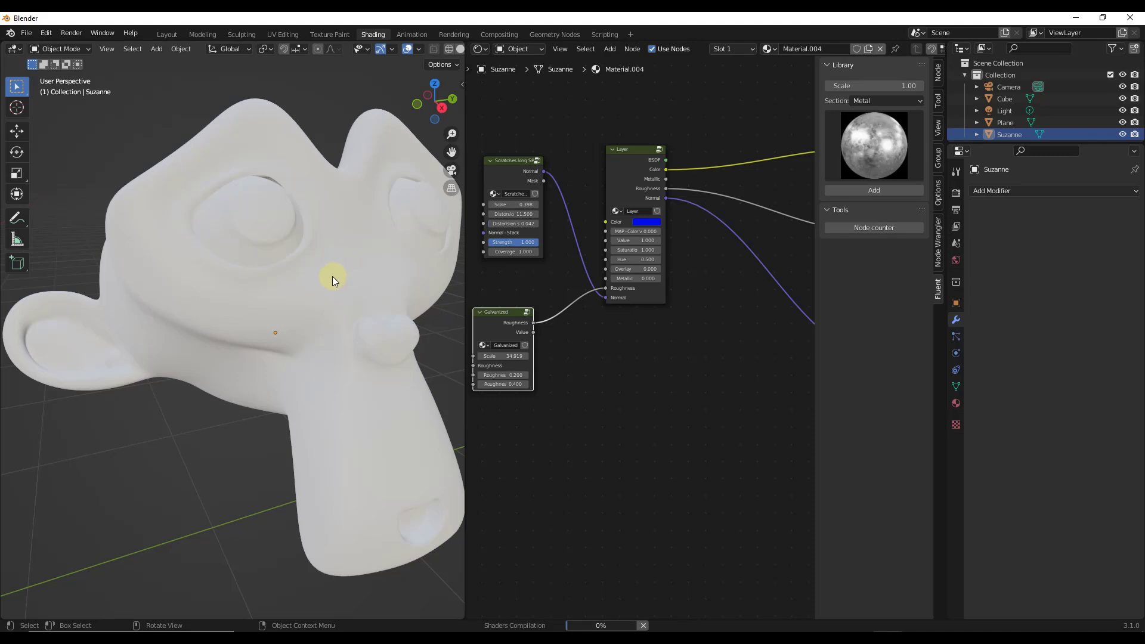
Disconnect the Galvanized Roughness from the first Layer and pan to free space below.
middle_click_drag(332, 276, 198, 270)
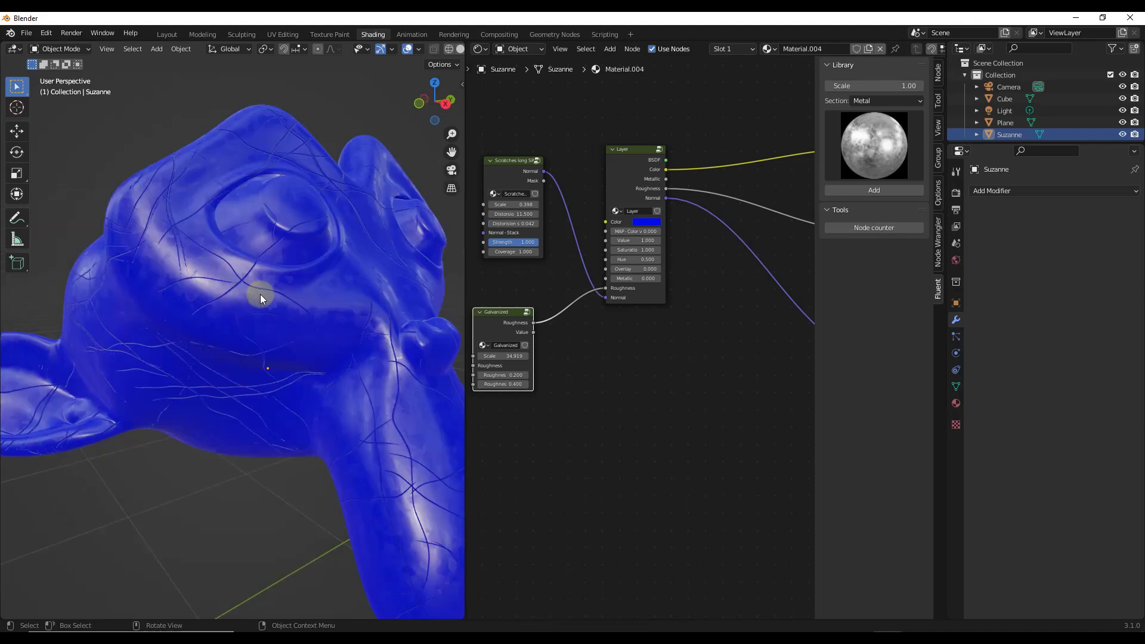
scroll(269, 300, "down", 6)
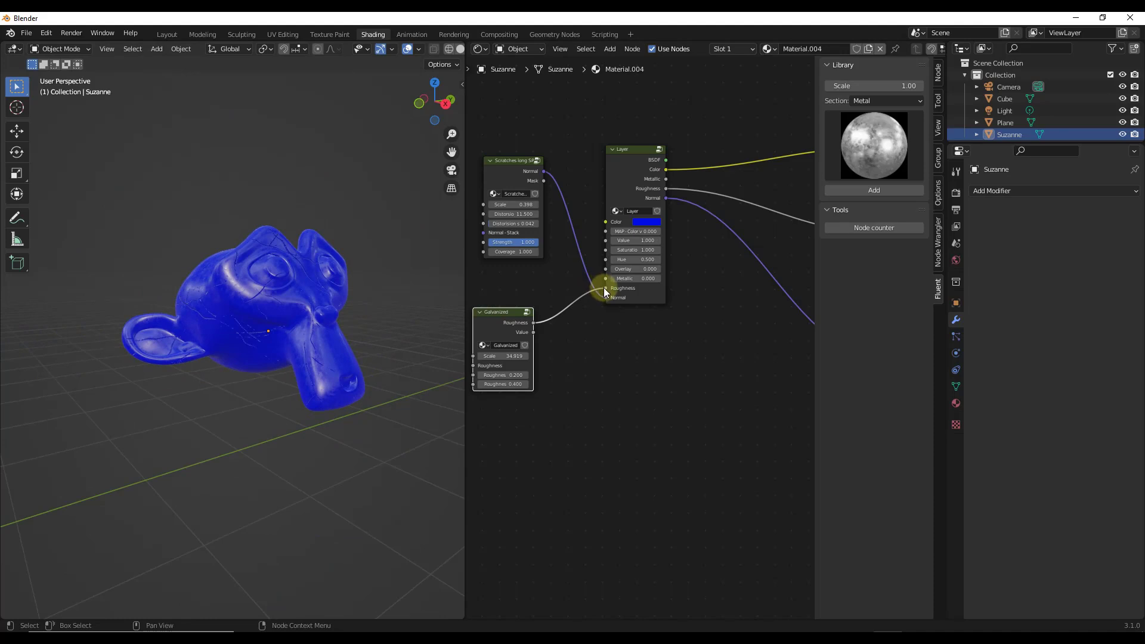
left_click_drag(603, 287, 554, 303)
scroll(581, 323, "down", 2)
scroll(599, 177, "down", 1)
middle_click_drag(599, 178, 595, 125)
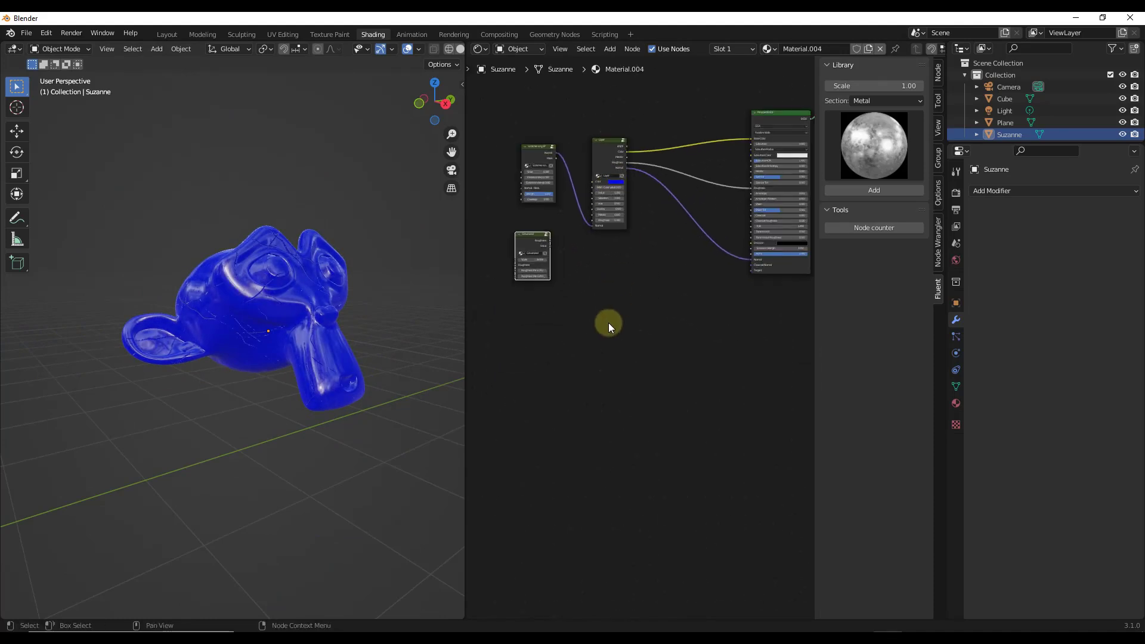
Add a second Fluent Layer node and wire Galvanized Roughness into its Roughness input.
left_click(609, 284)
key("f")
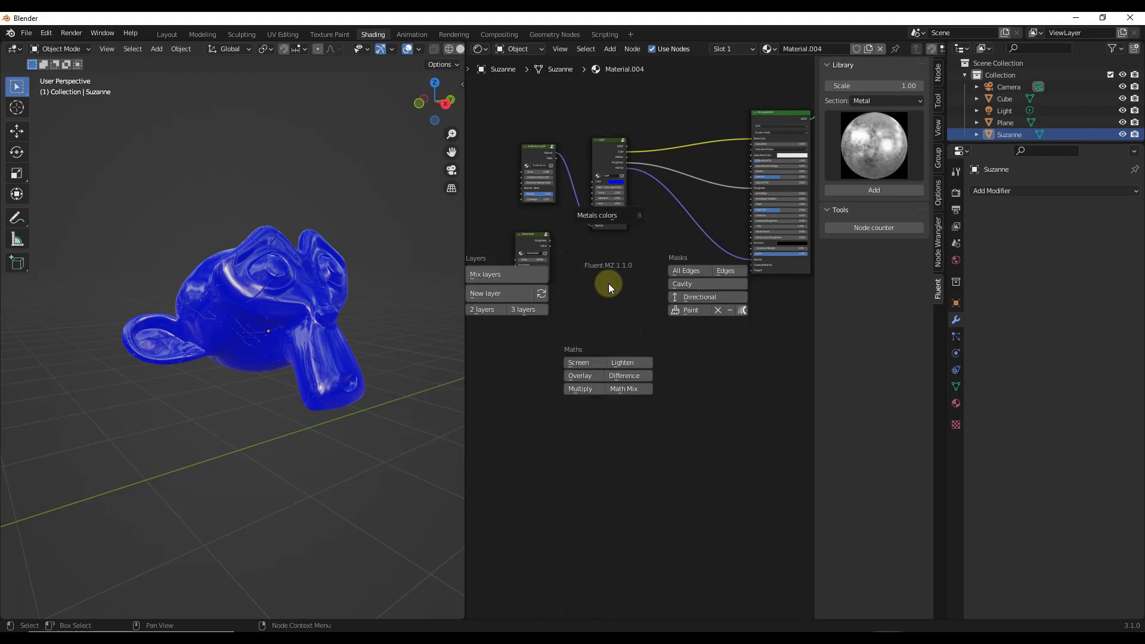
left_click(506, 293)
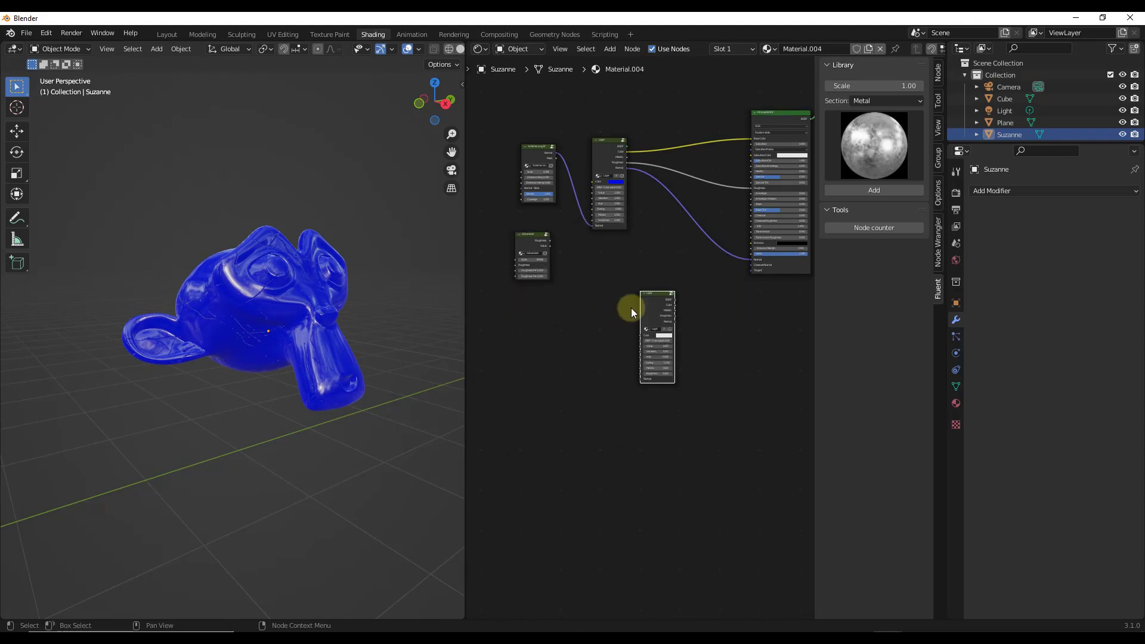
left_click(591, 260)
left_click_drag(535, 247, 515, 328)
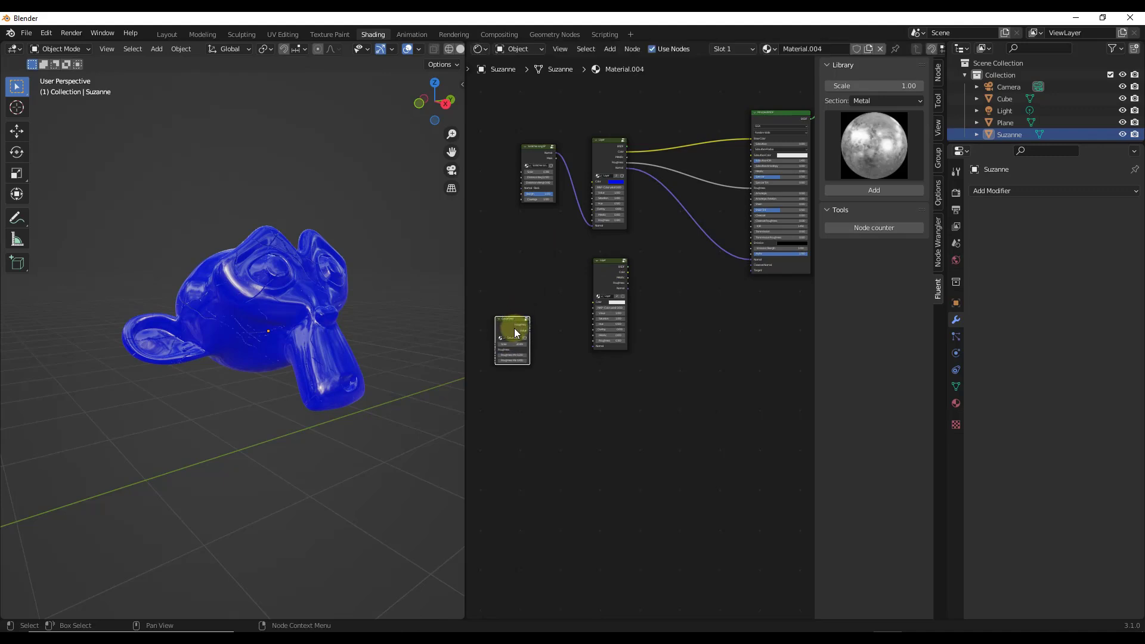
scroll(534, 337, "up", 2)
scroll(524, 310, "up", 3)
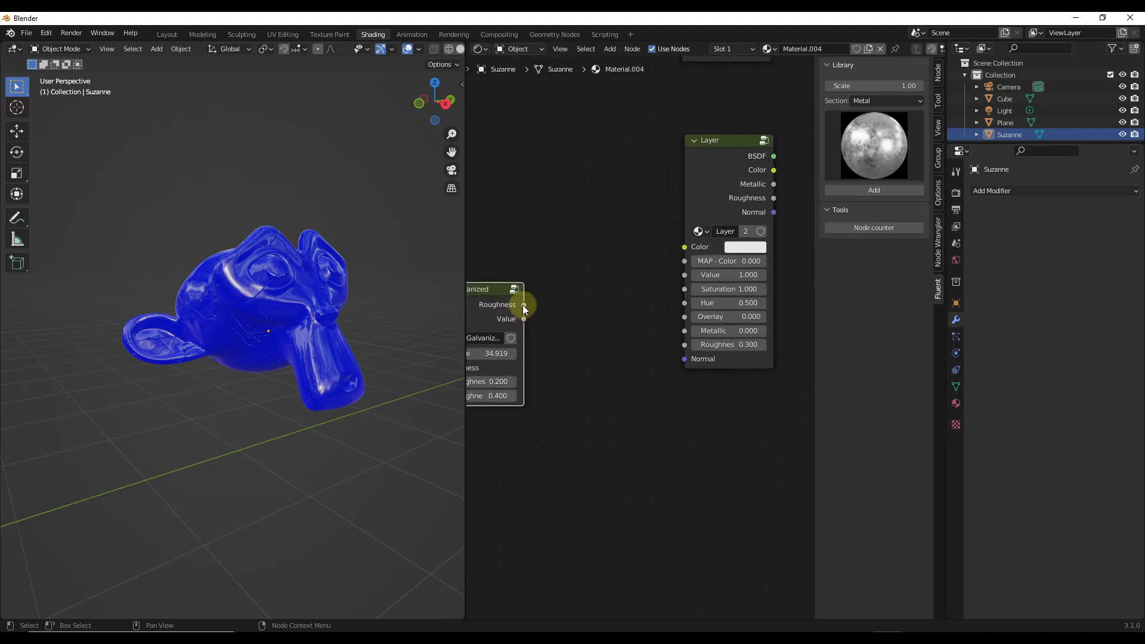
left_click_drag(534, 306, 683, 345)
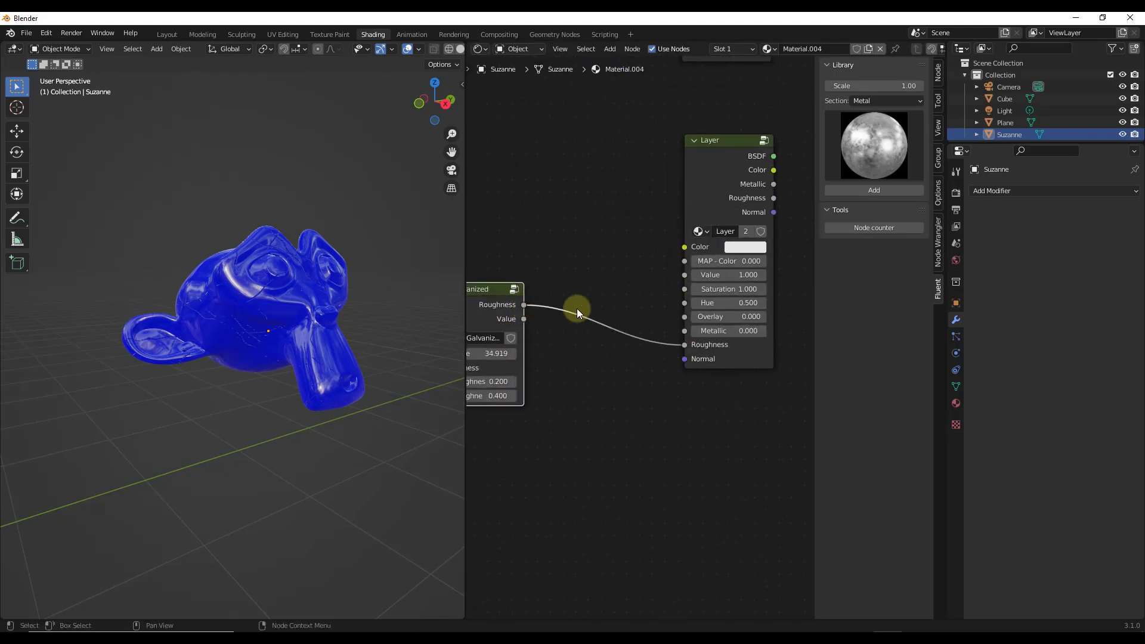
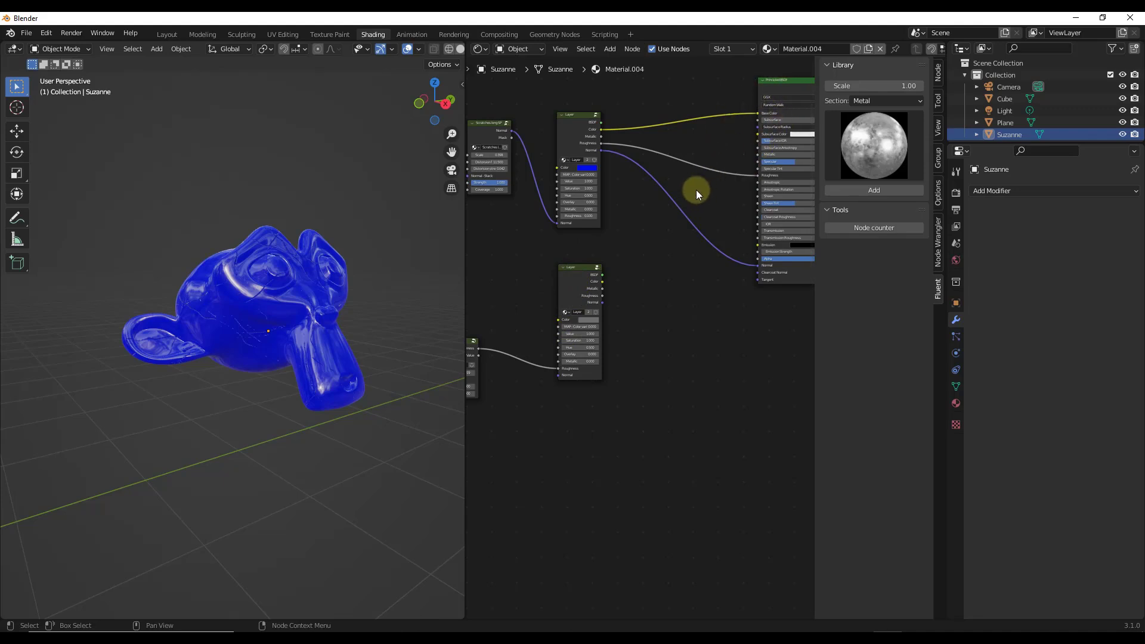
Insert a Fluent Mix Layers node into the link from the blue layer to the Principled BSDF.
key("f")
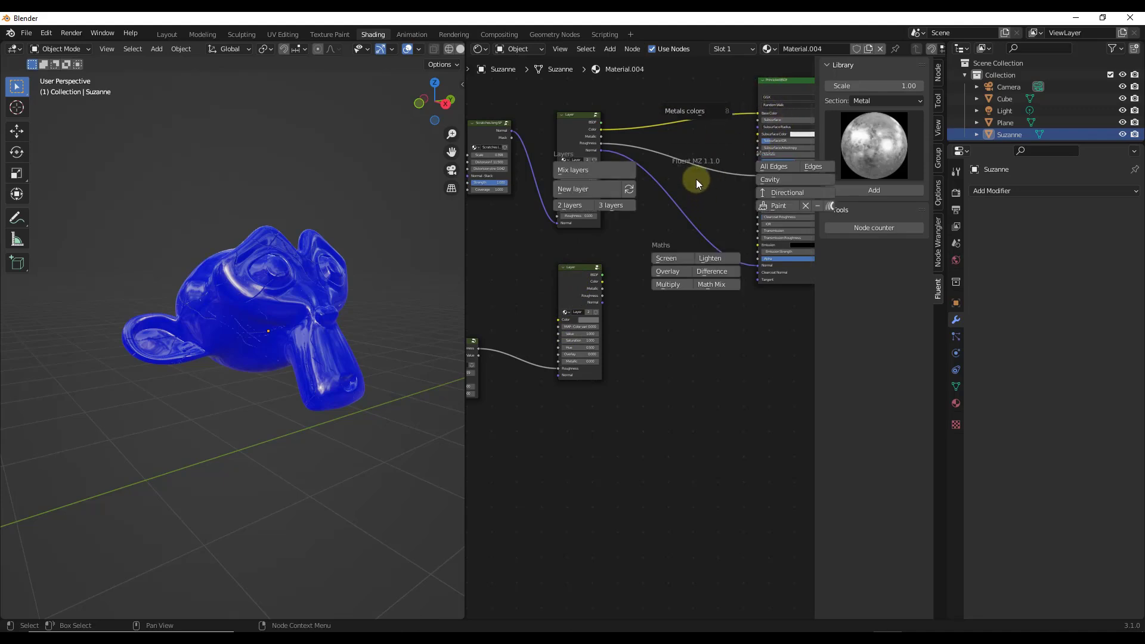
left_click(607, 170)
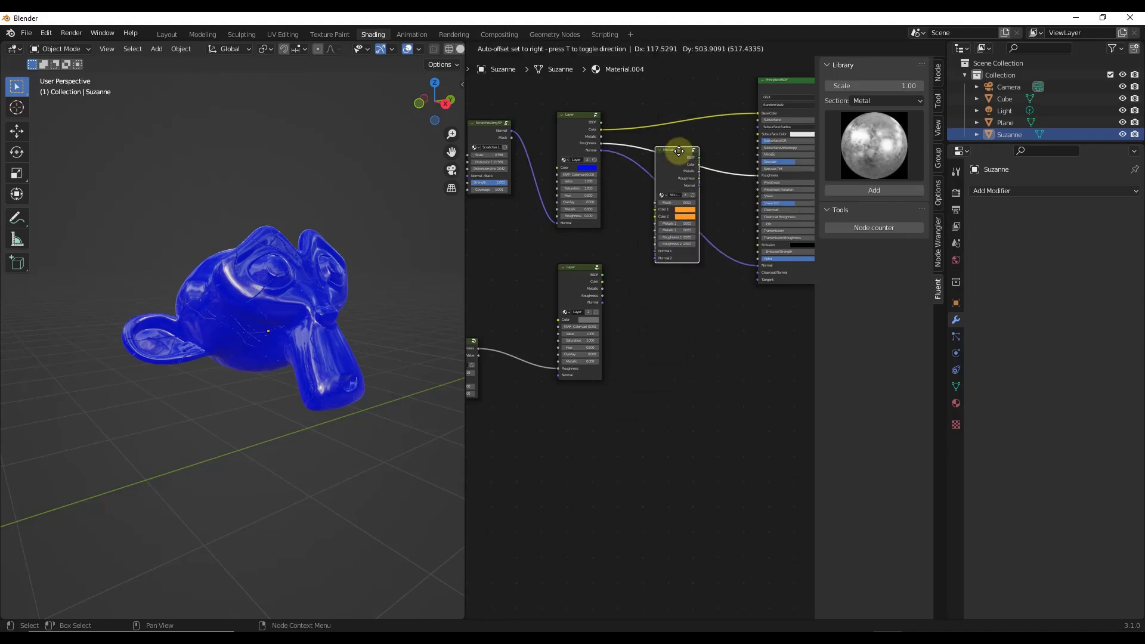
left_click(686, 137)
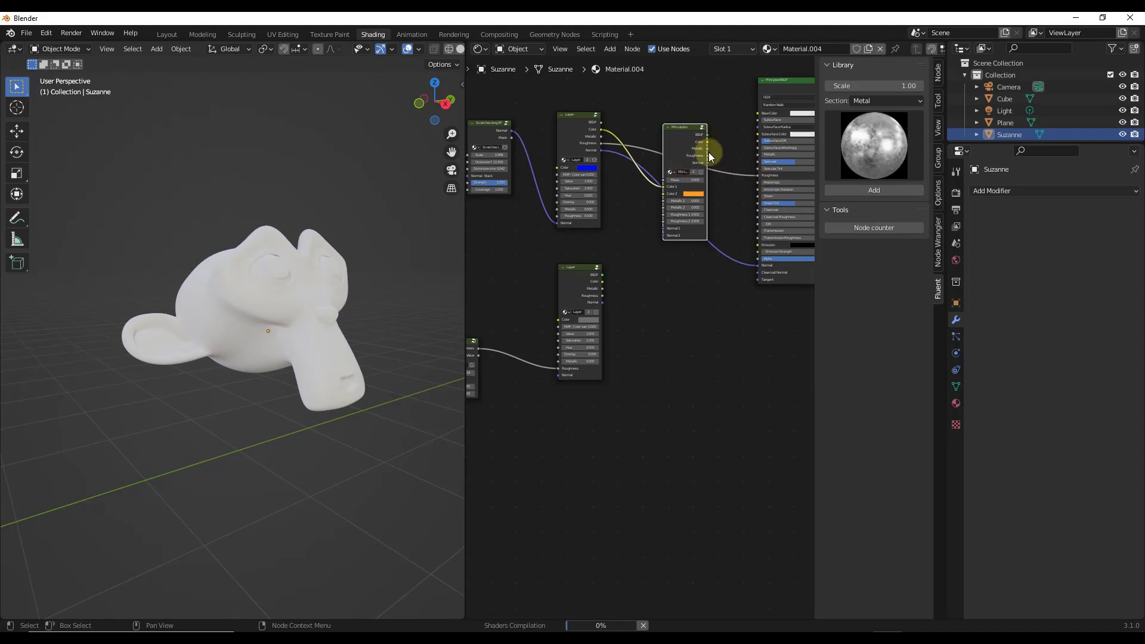
left_click_drag(686, 134, 708, 245)
scroll(756, 272, "up", 3)
Route the blue layer's Normal, Roughness and Metallic into the 1 inputs, and Mix Color into Base Color.
left_click_drag(768, 270, 653, 378)
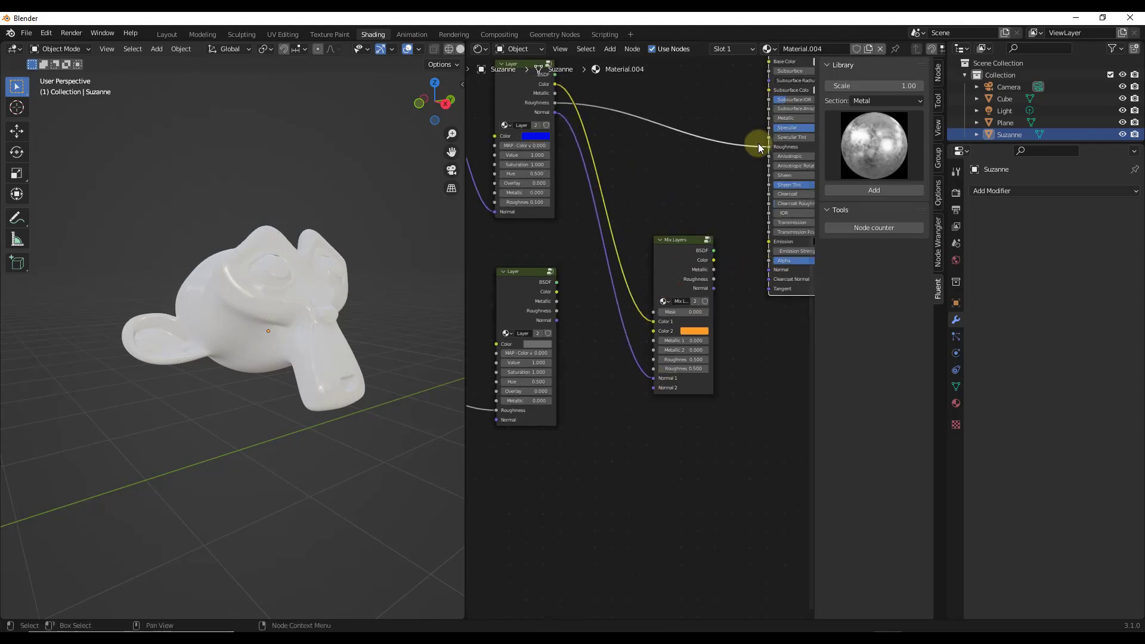
left_click_drag(769, 147, 654, 360)
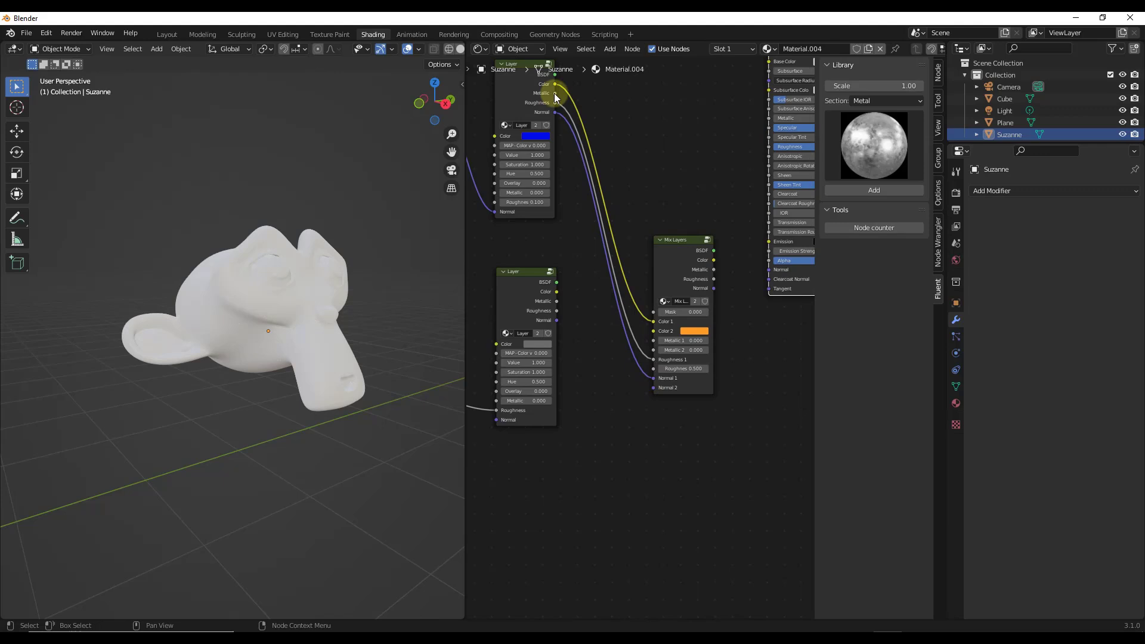
left_click_drag(557, 95, 576, 157)
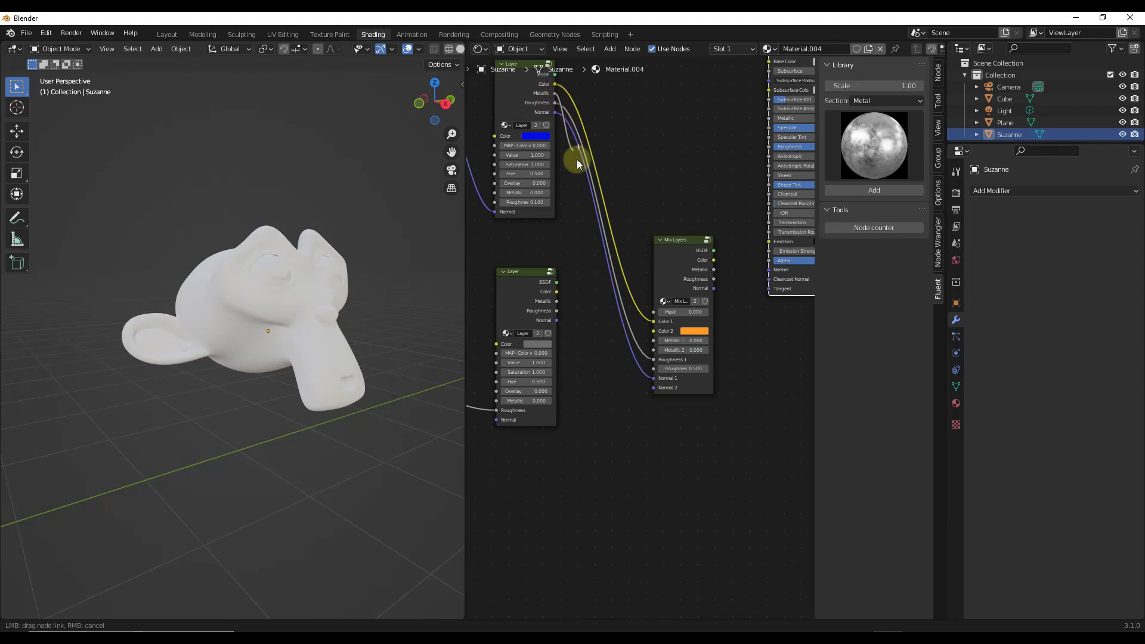
left_click_drag(606, 251, 654, 341)
left_click_drag(683, 255, 678, 164)
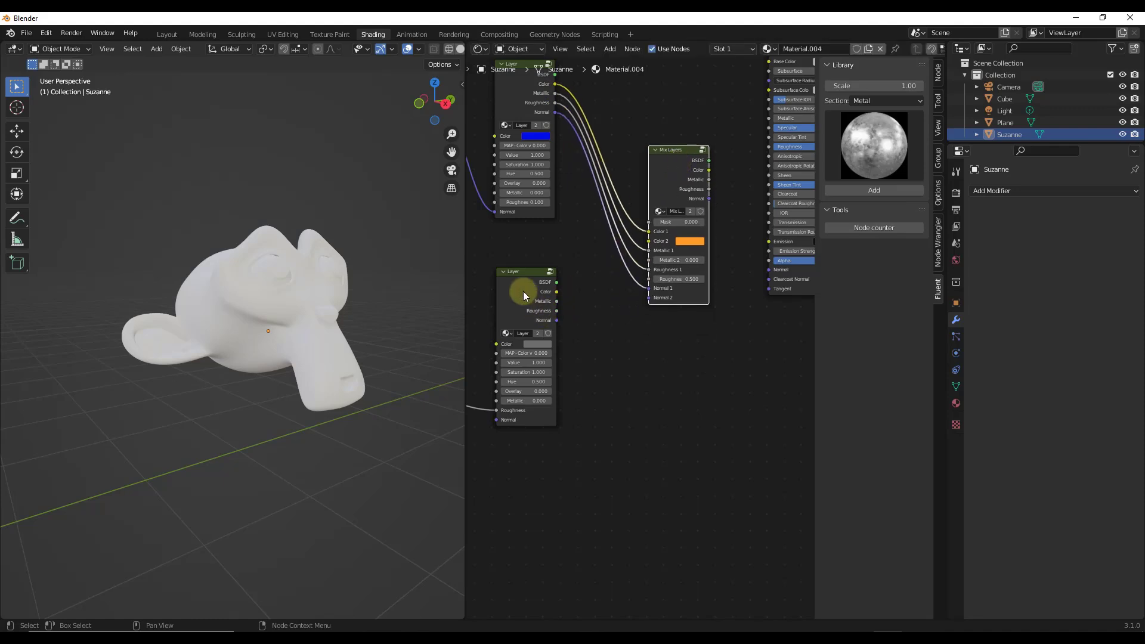
left_click_drag(558, 263, 622, 146)
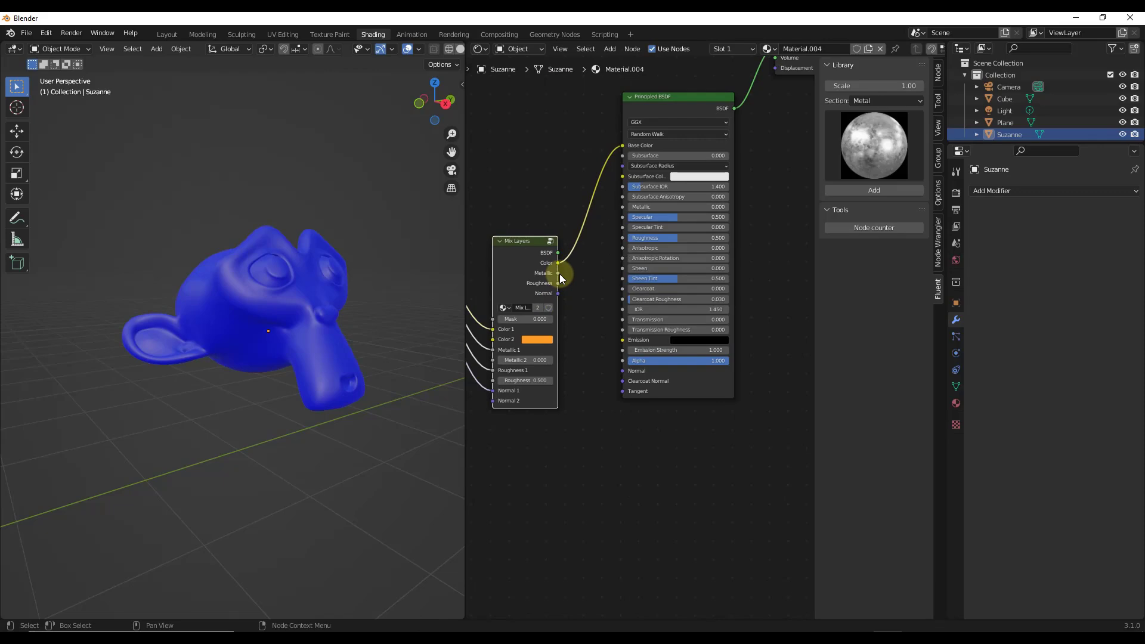
Link the remaining Mix Layers outputs to the Principled BSDF and rearrange the nodes.
left_click_drag(558, 274, 622, 206)
mouse_move(558, 283)
left_mouse_down()
mouse_move(616, 351)
mouse_move(622, 238)
left_mouse_up()
left_click_drag(558, 294, 622, 371)
left_click_drag(502, 256, 517, 351)
middle_click_drag(459, 334, 282, 315, "shift")
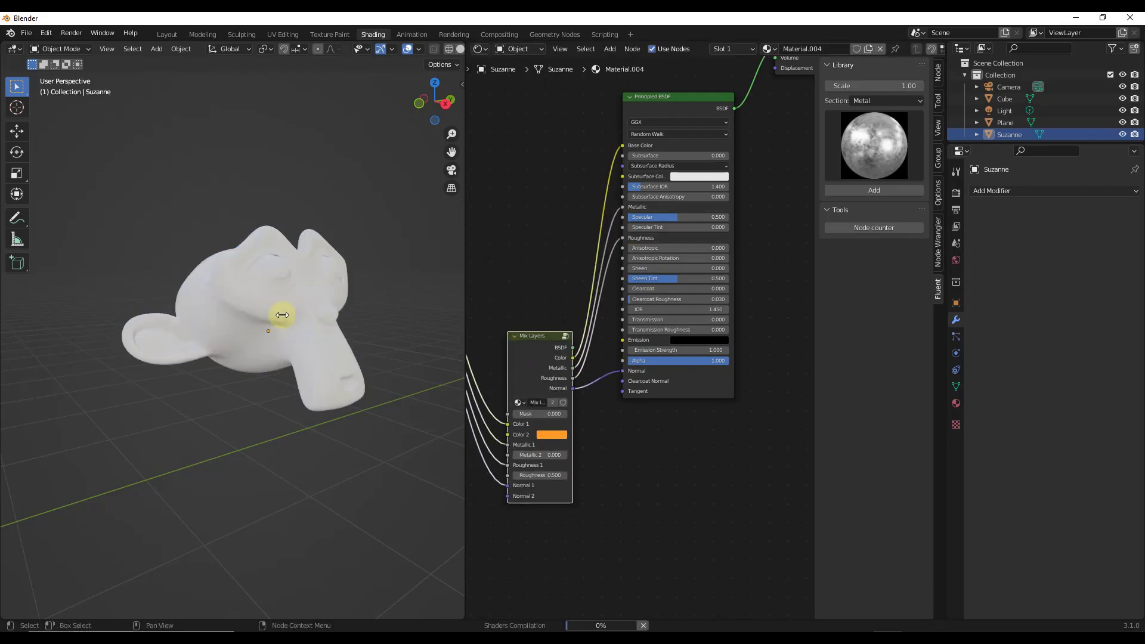
scroll(283, 314, "up", 2)
scroll(315, 299, "down", 4)
scroll(130, 279, "up", 5)
middle_click_drag(125, 277, 238, 309)
scroll(242, 269, "down", 3)
scroll(242, 270, "up", 2)
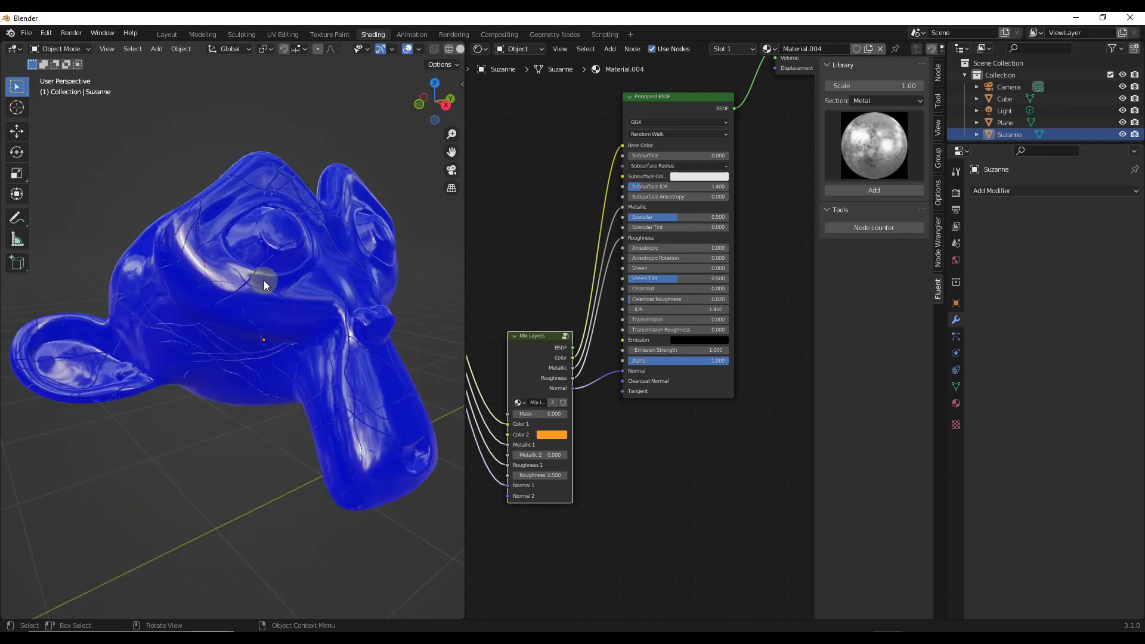
left_click_drag(680, 113, 753, 171)
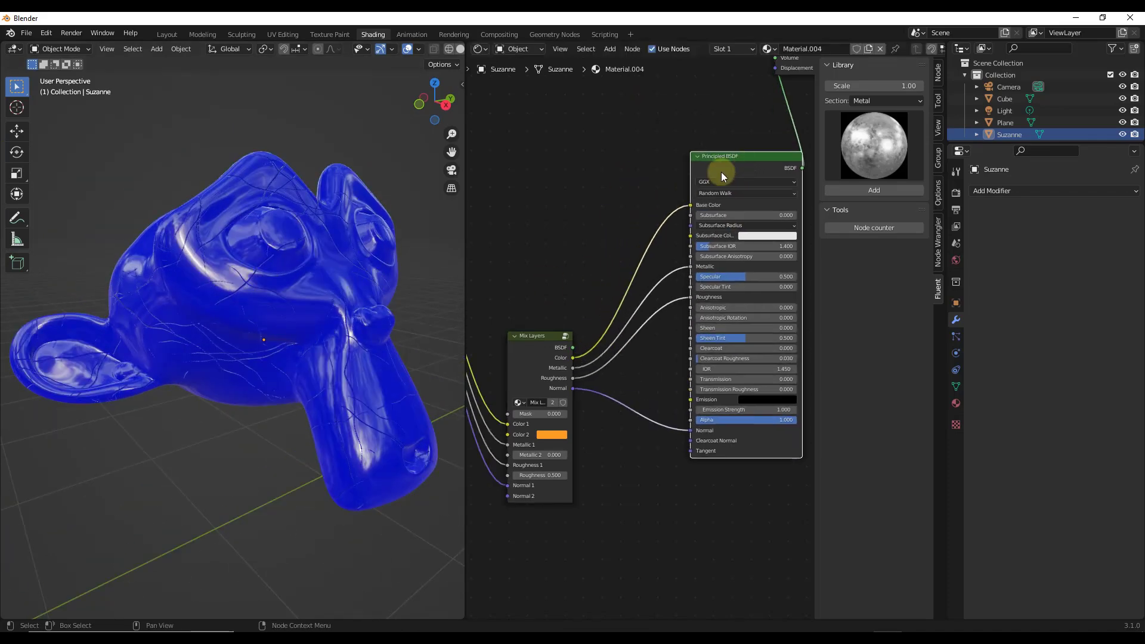
scroll(721, 163, "down", 7)
scroll(596, 319, "up", 3)
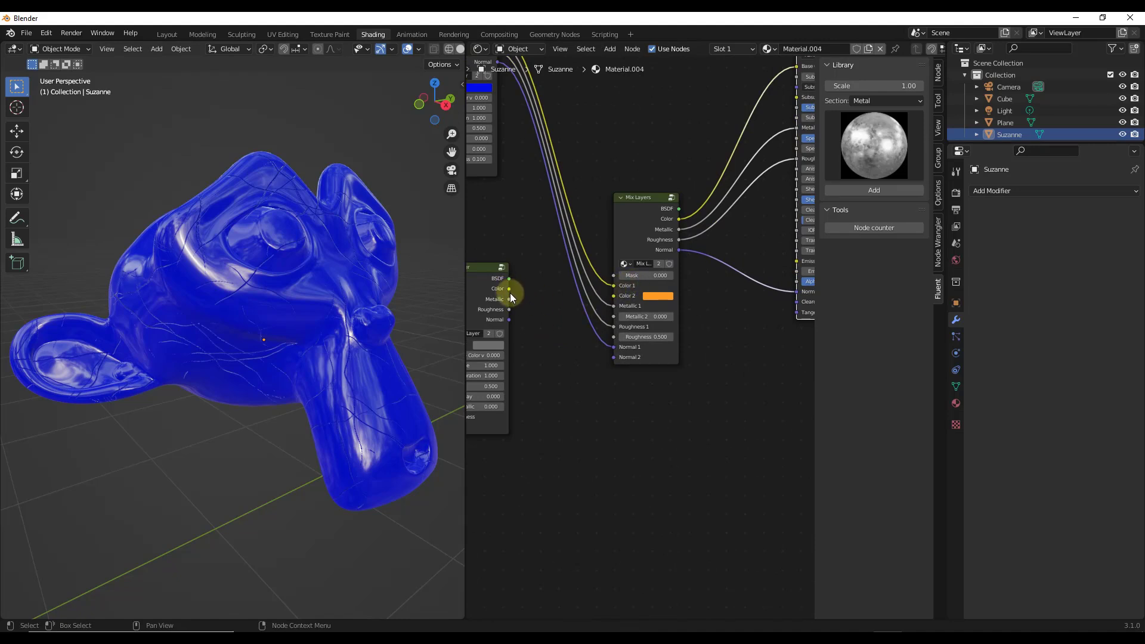
Connect the second layer's Color, Metallic, Roughness and Normal to the Mix Layers 2 inputs.
left_click_drag(510, 289, 613, 296)
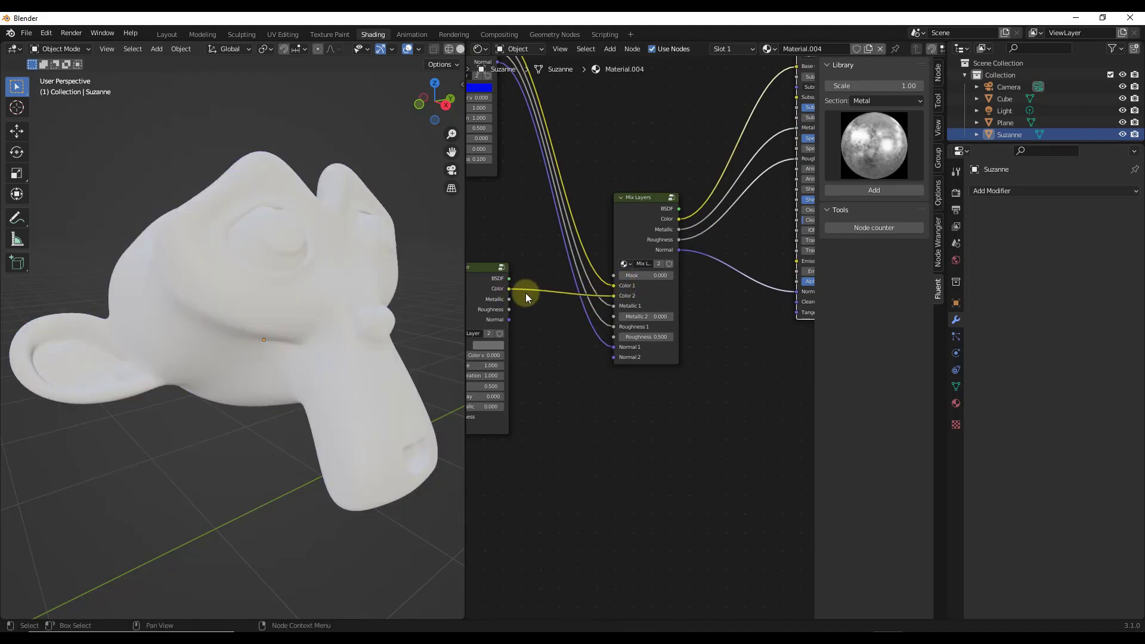
left_click_drag(509, 298, 625, 319)
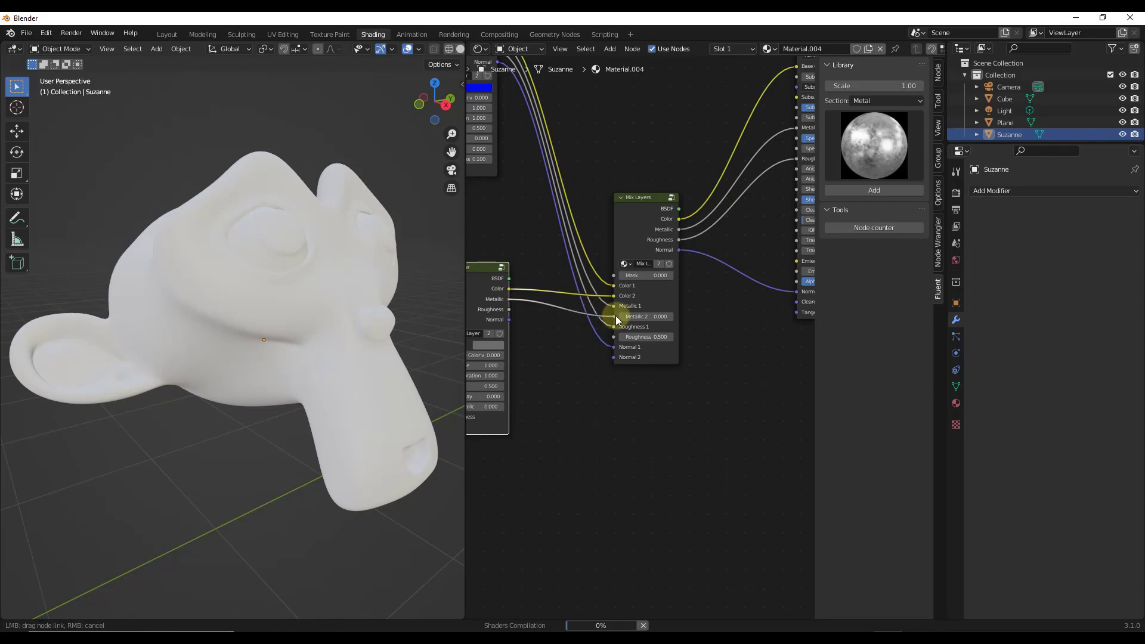
mouse_move(510, 310)
left_mouse_down()
mouse_move(613, 337)
mouse_move(614, 357)
left_mouse_up()
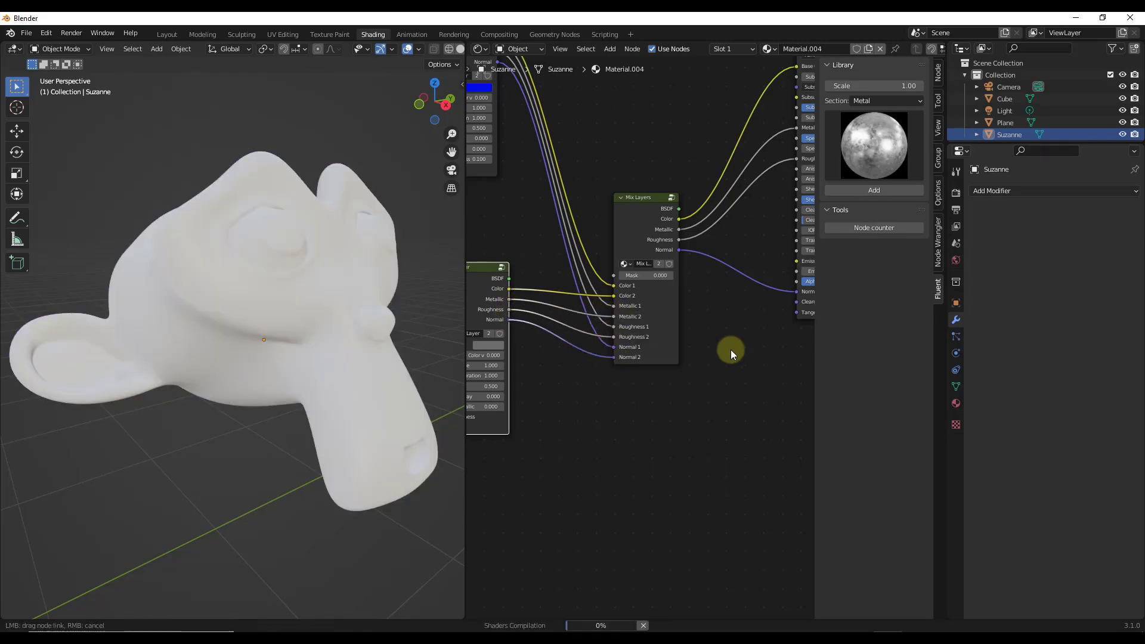
scroll(611, 334, "down", 1)
scroll(639, 246, "up", 4)
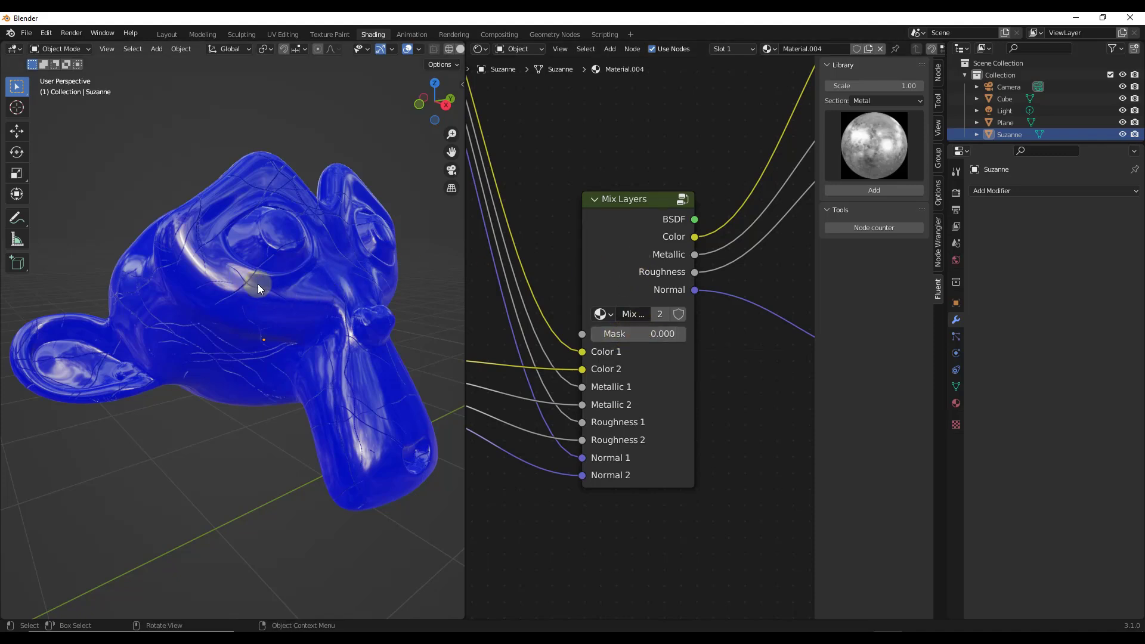
Preview the second layer alone by raising the Mix Layers mask to 1.
left_click_drag(617, 332, 645, 333)
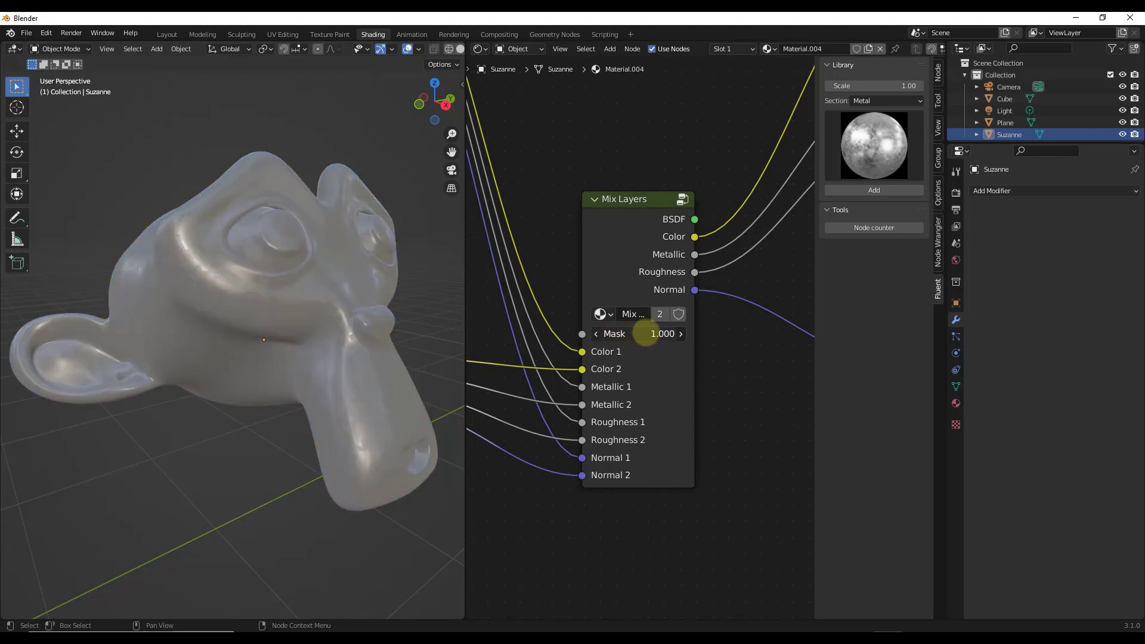
scroll(256, 302, "up", 6)
scroll(242, 307, "down", 6)
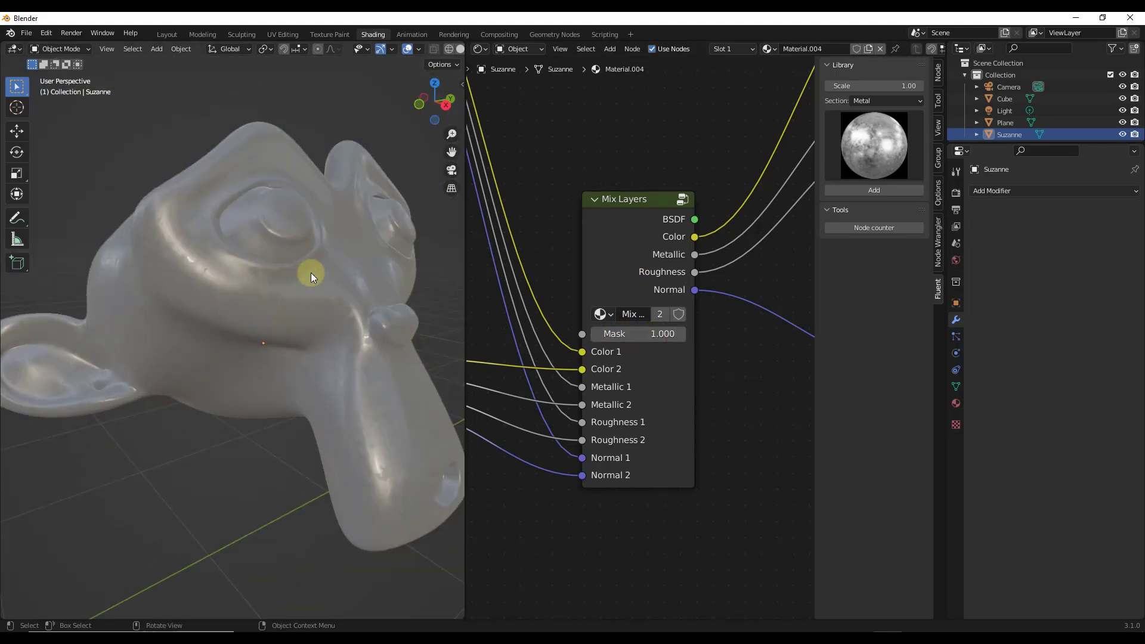
scroll(305, 275, "down", 3)
middle_click_drag(327, 285, 300, 287)
scroll(313, 296, "down", 3)
scroll(311, 294, "up", 3)
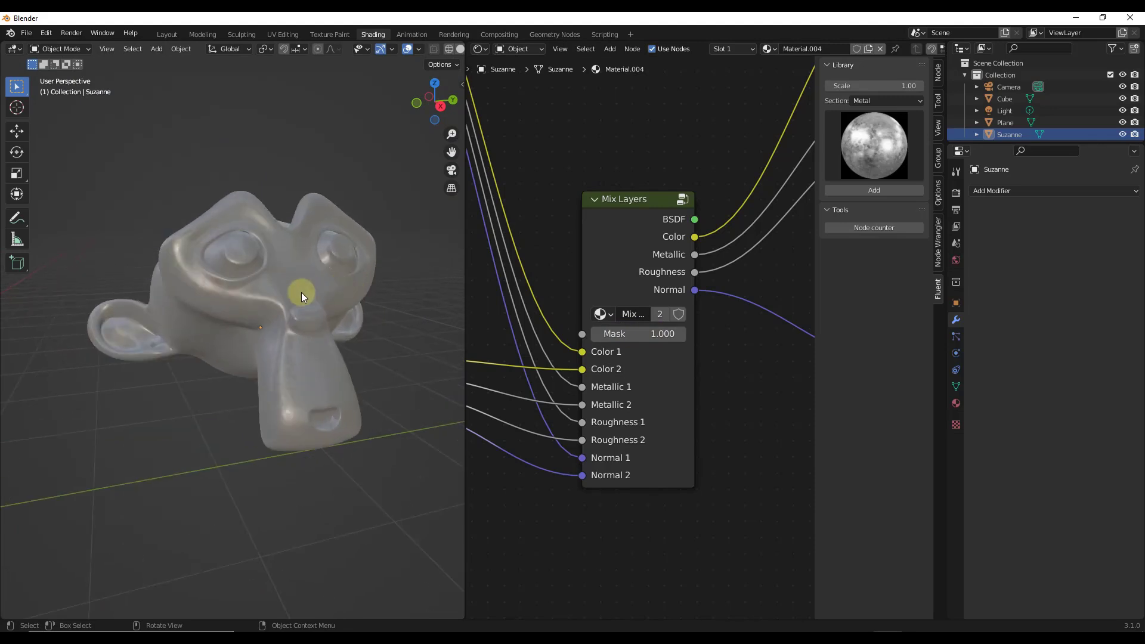
middle_click_drag(283, 327, 300, 324)
scroll(249, 302, "up", 3)
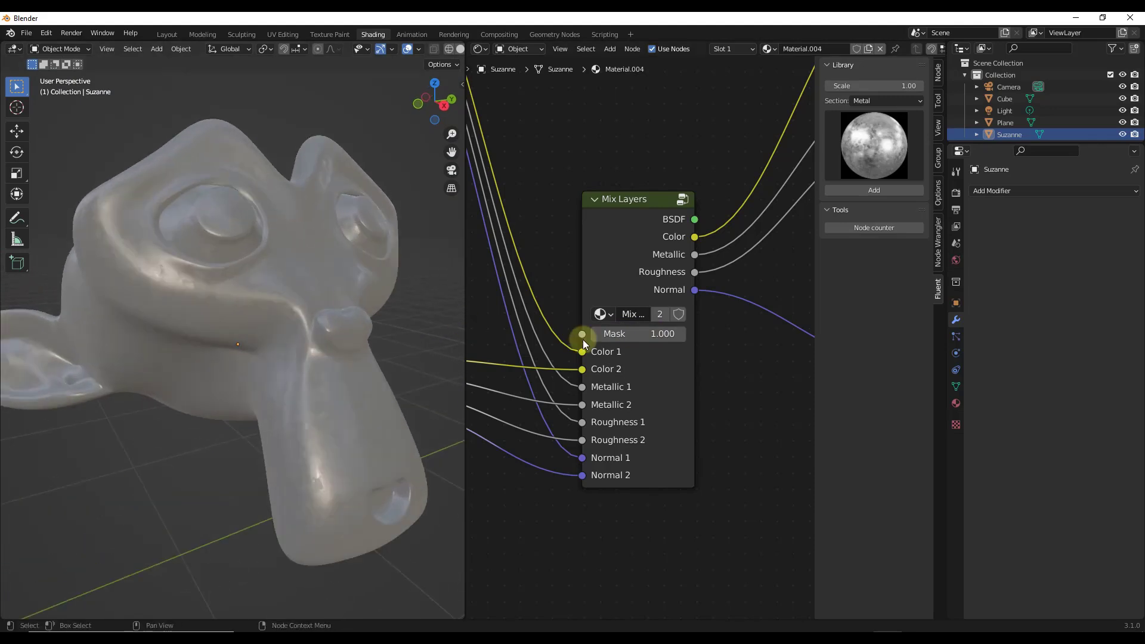
Set the Mix Layers mask to 0.500 for an even lavender-blue blend.
left_click_drag(658, 337, 652, 336)
left_click(650, 337)
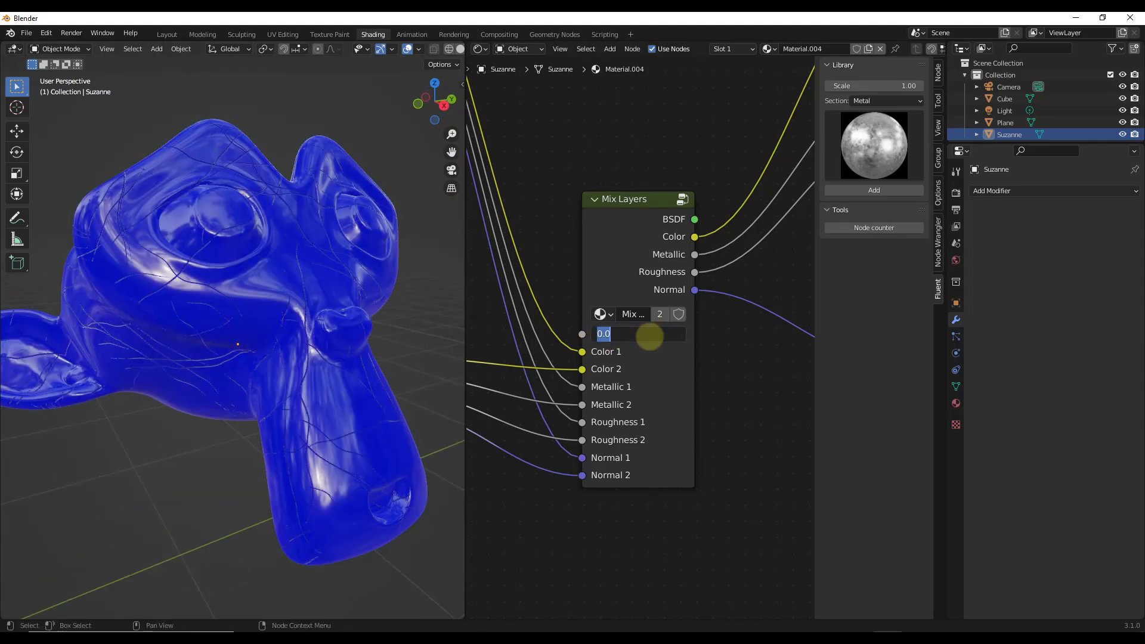
type(".5")
key("Return")
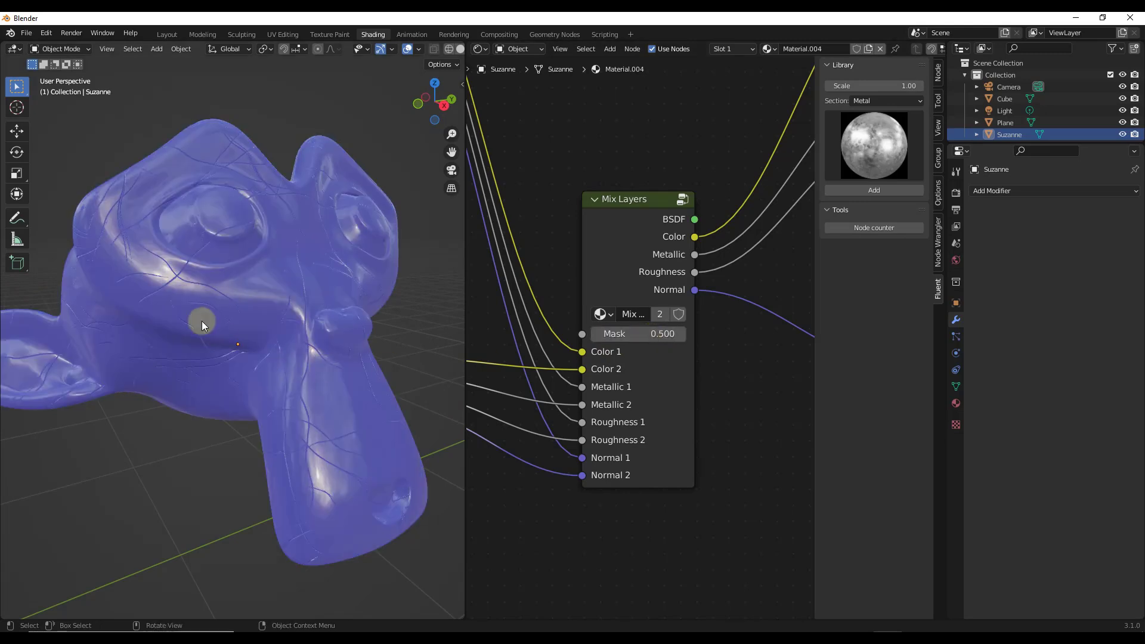
scroll(190, 304, "up", 3)
scroll(189, 302, "down", 6)
middle_click_drag(240, 298, 224, 296)
scroll(279, 288, "down", 3)
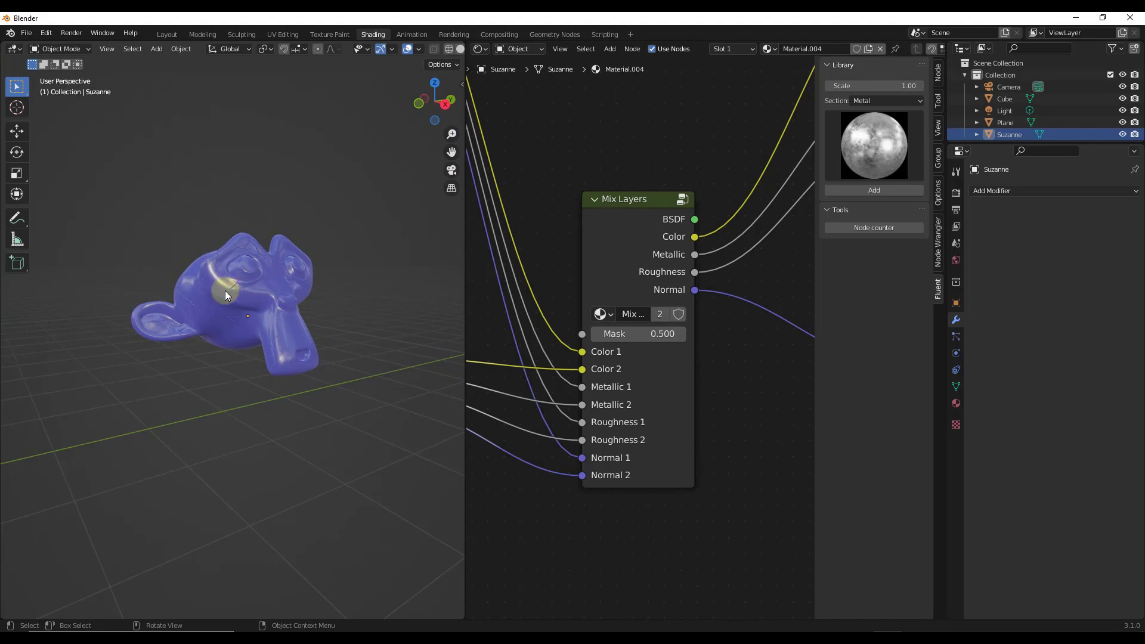
Move the Mix Layers node up and the lower Layer node down for a tidier graph.
left_click_drag(618, 211, 639, 132)
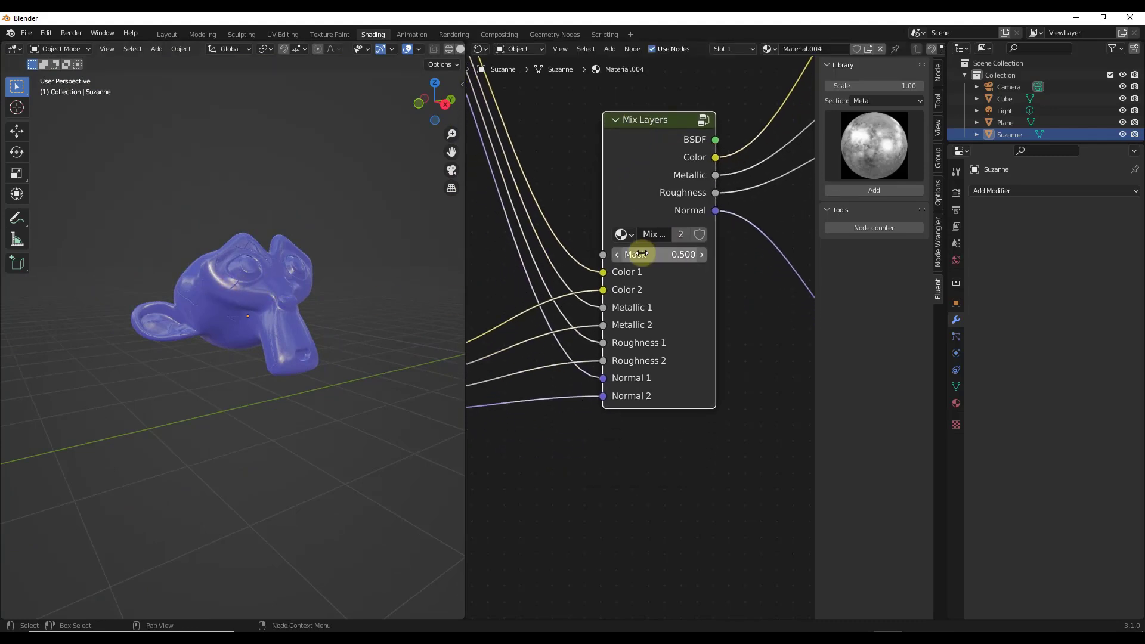
scroll(725, 465, "down", 3)
left_click_drag(502, 418, 514, 455)
scroll(694, 451, "down", 4)
middle_click_drag(693, 451, 734, 457)
scroll(656, 463, "up", 2)
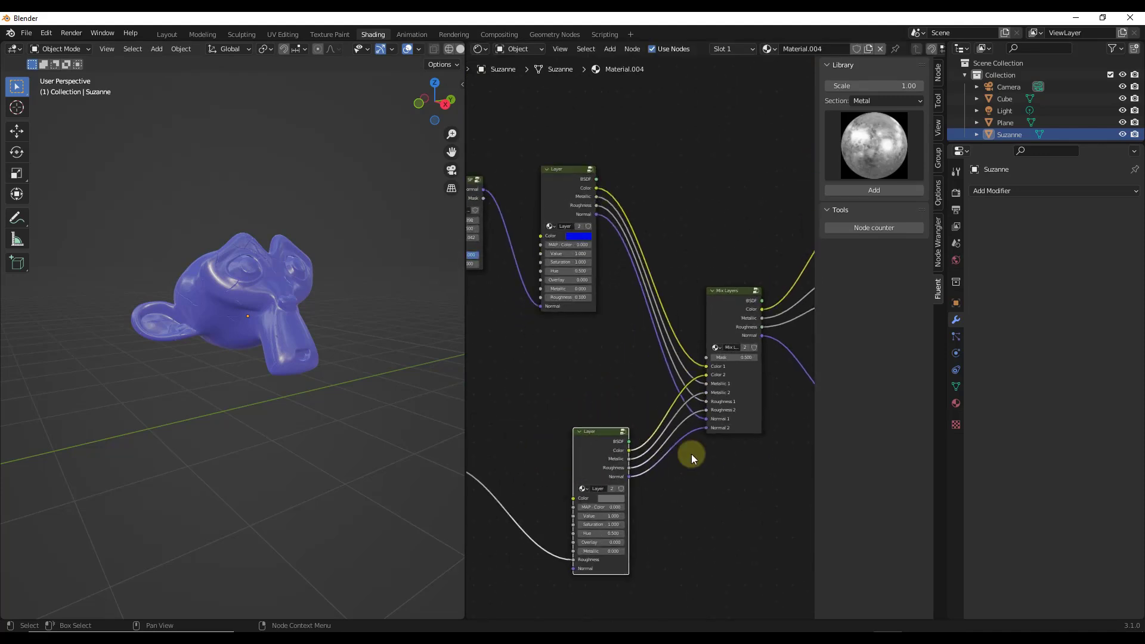
scroll(652, 464, "down", 4)
scroll(534, 451, "up", 3)
left_click_drag(637, 451, 620, 471)
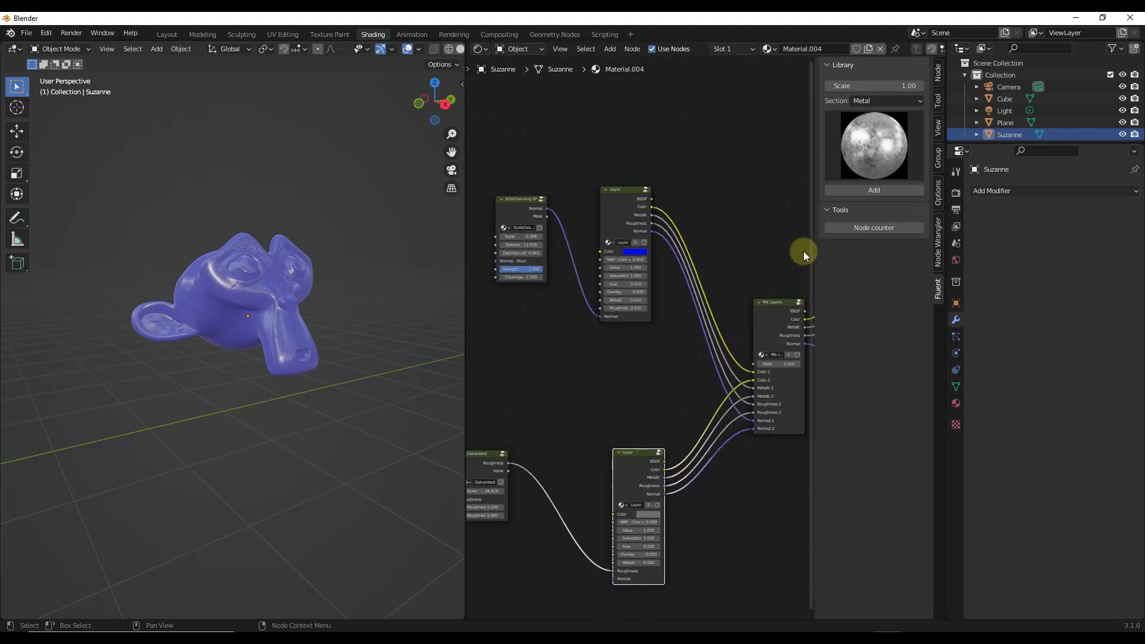
Add the Dented_2 node from the Fluent Imperfections library.
left_click(876, 99)
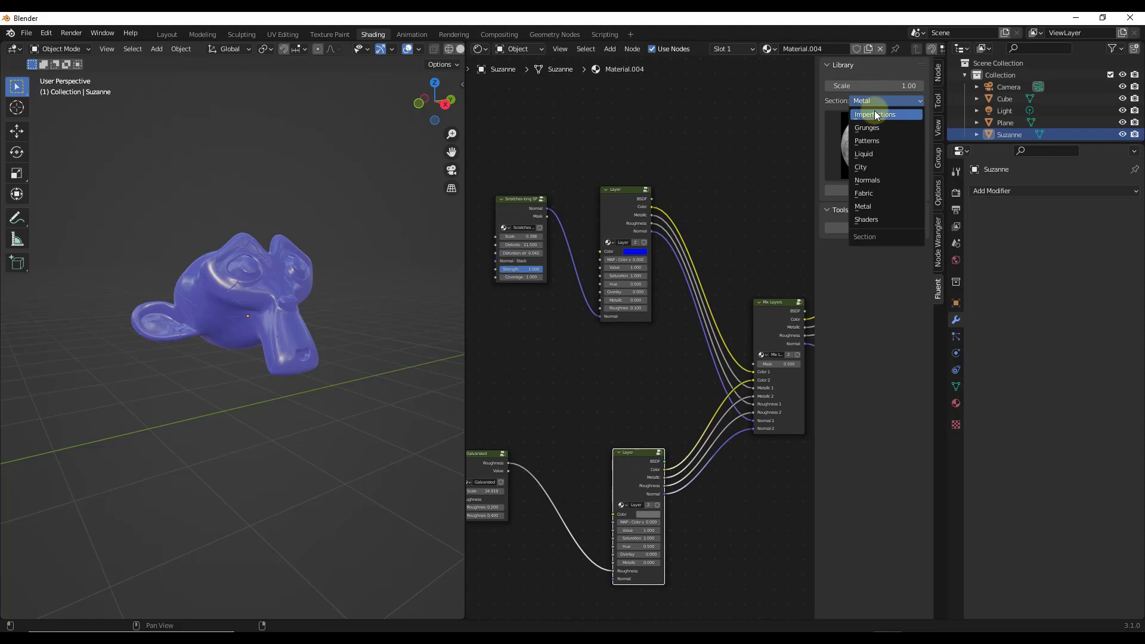
left_click(875, 109)
left_click(871, 133)
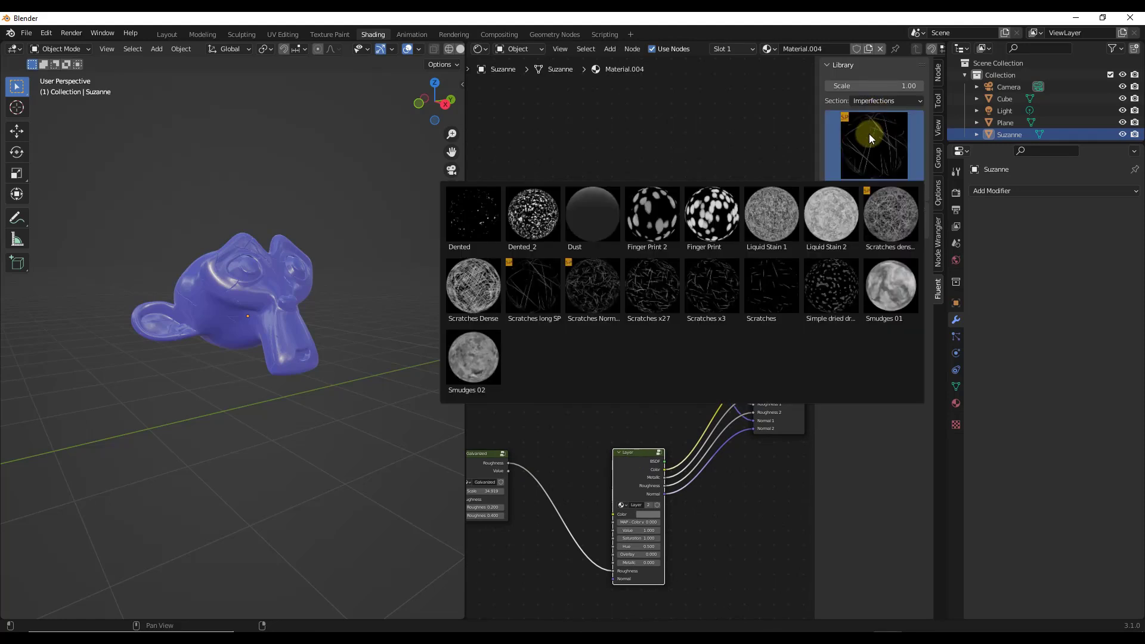
left_click(530, 215)
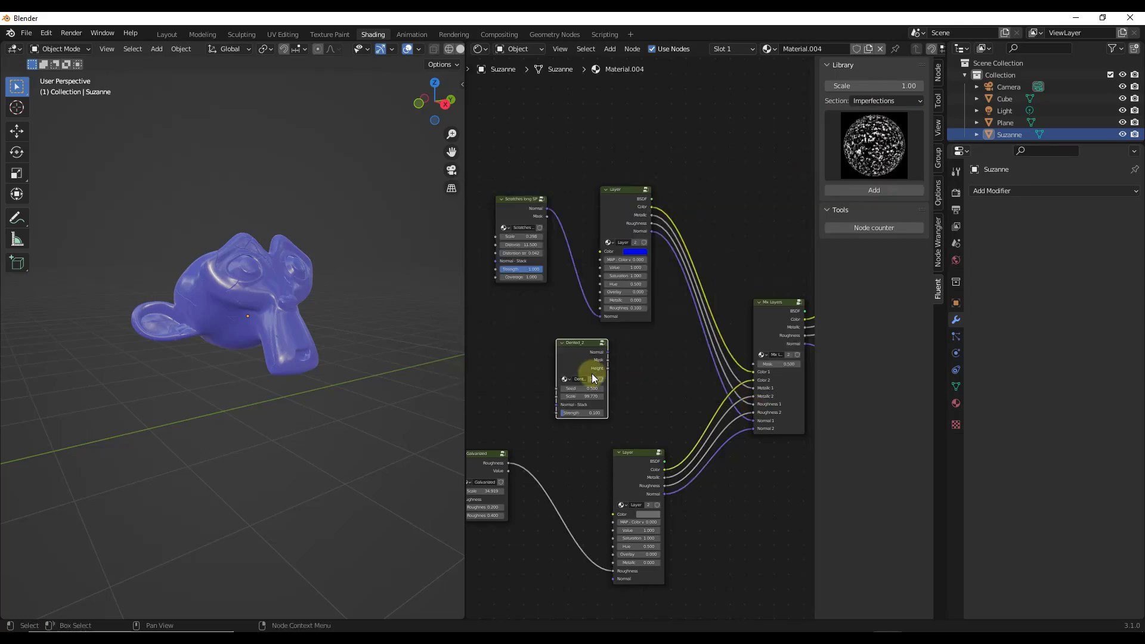
Position Dented_2 beside the layers and connect its Mask output to the Mix Layers Mask input.
left_click_drag(575, 347, 612, 348)
scroll(732, 360, "up", 3)
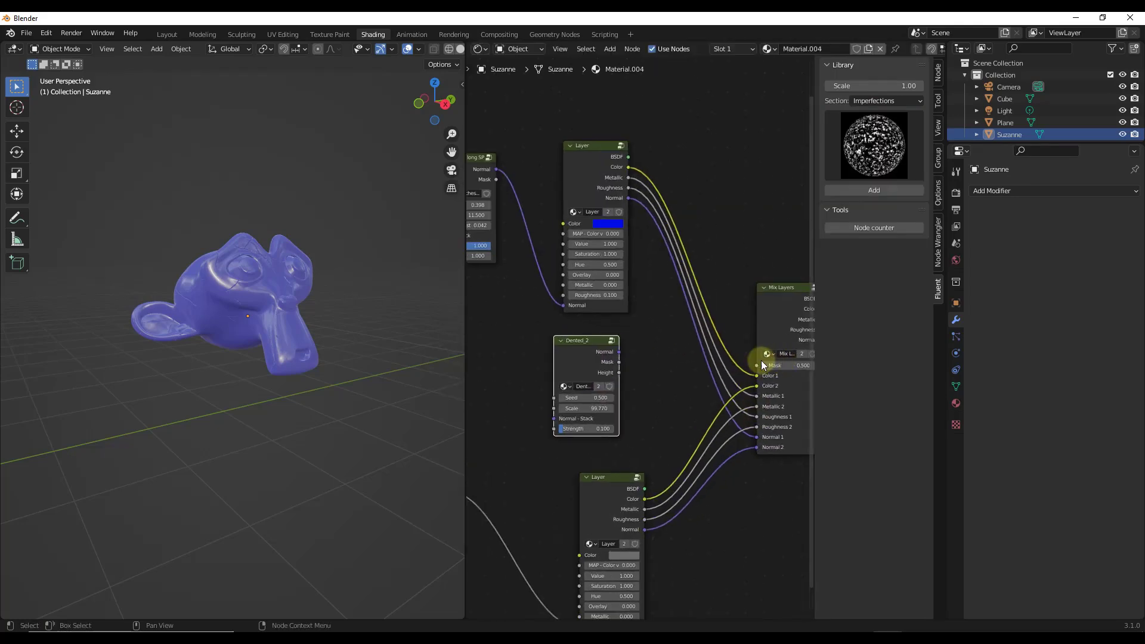
scroll(774, 360, "down", 4)
middle_click_drag(773, 360, 725, 354)
scroll(725, 353, "up", 2)
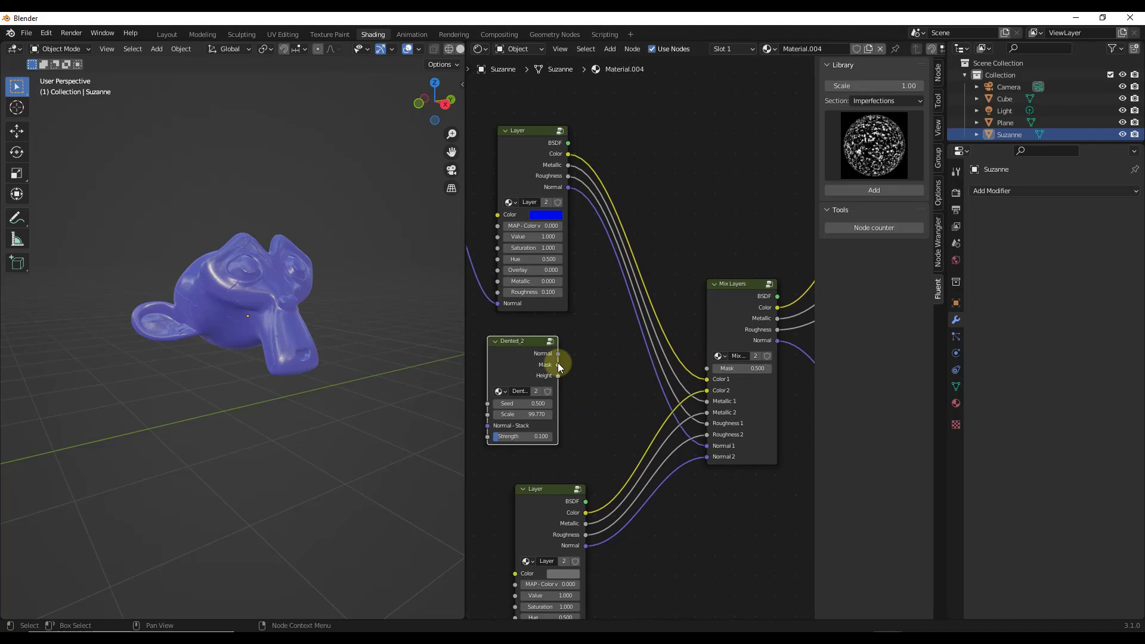
left_click_drag(559, 365, 709, 369)
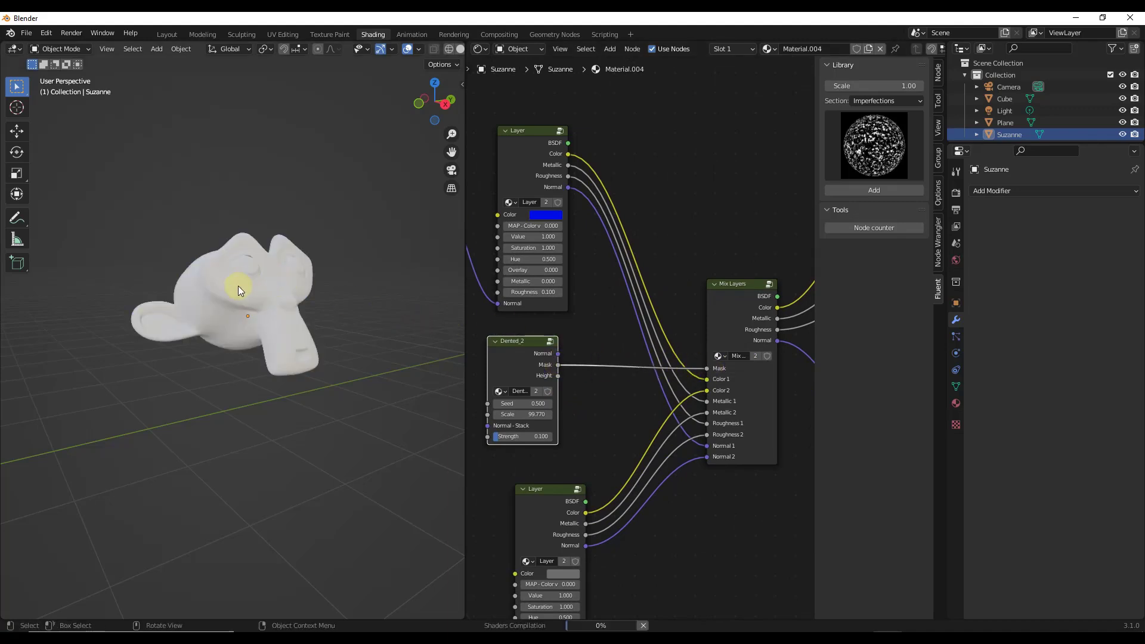
Lower the Dented_2 scale to 12.870 and inspect the larger grey chips on Suzanne.
scroll(246, 281, "up", 5)
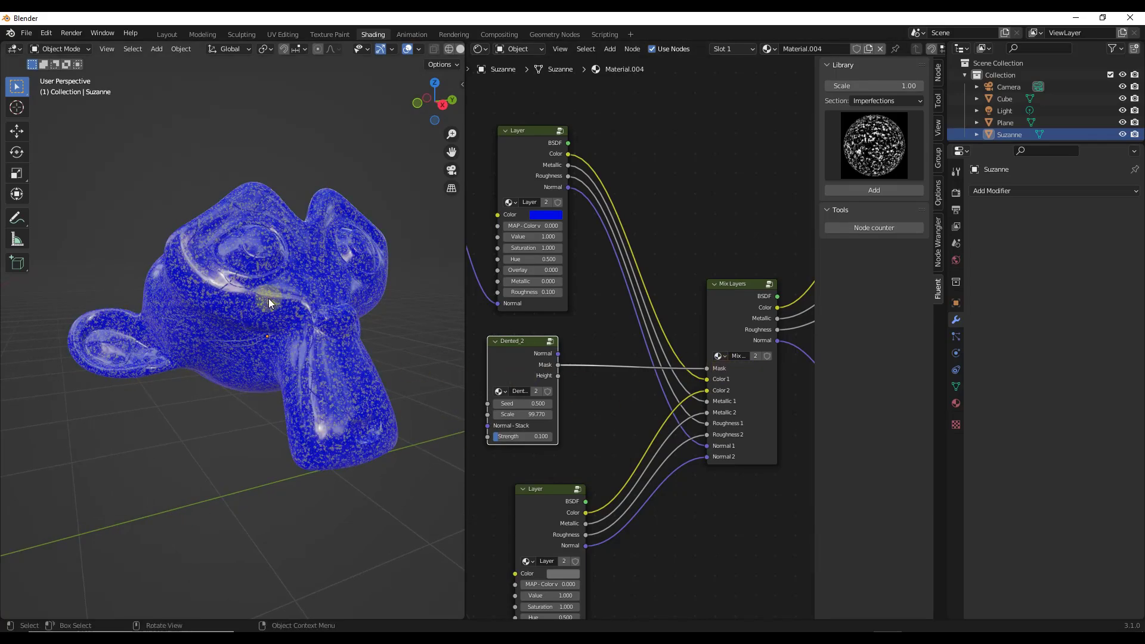
scroll(262, 303, "up", 2)
scroll(260, 308, "up", 3)
scroll(260, 309, "down", 2)
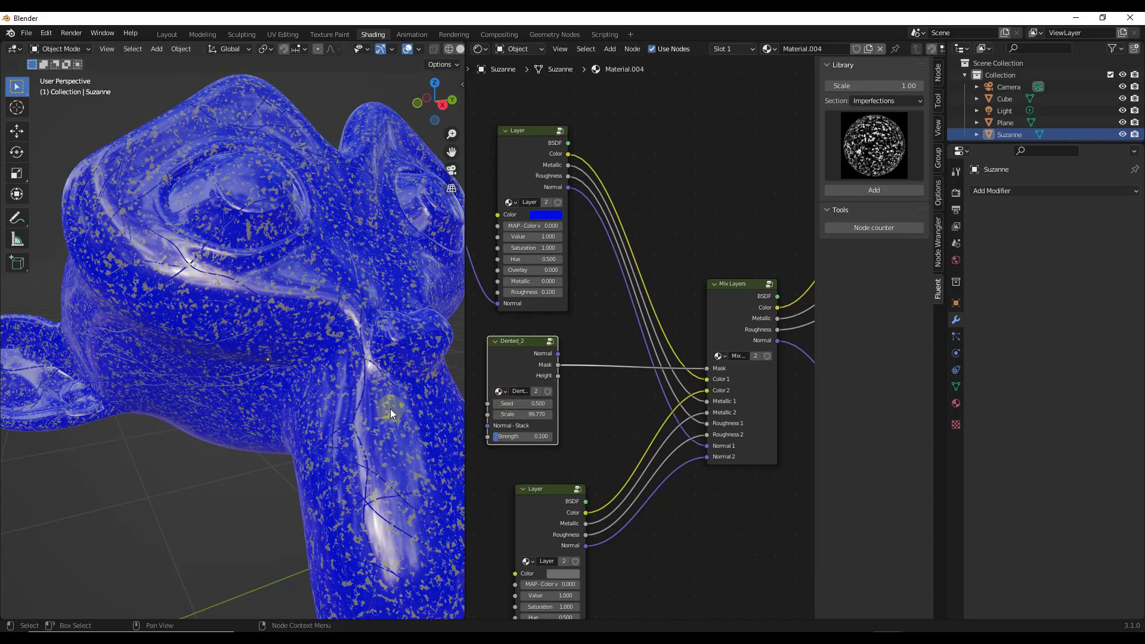
scroll(223, 340, "up", 2)
scroll(223, 340, "down", 5)
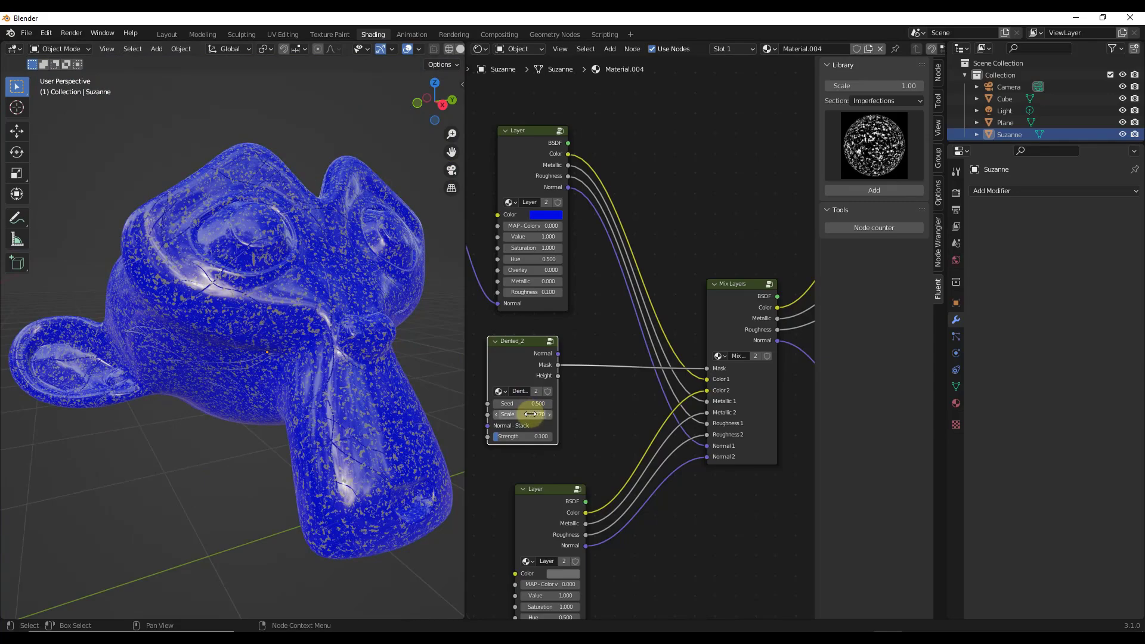
left_click_drag(525, 420, 31, 418)
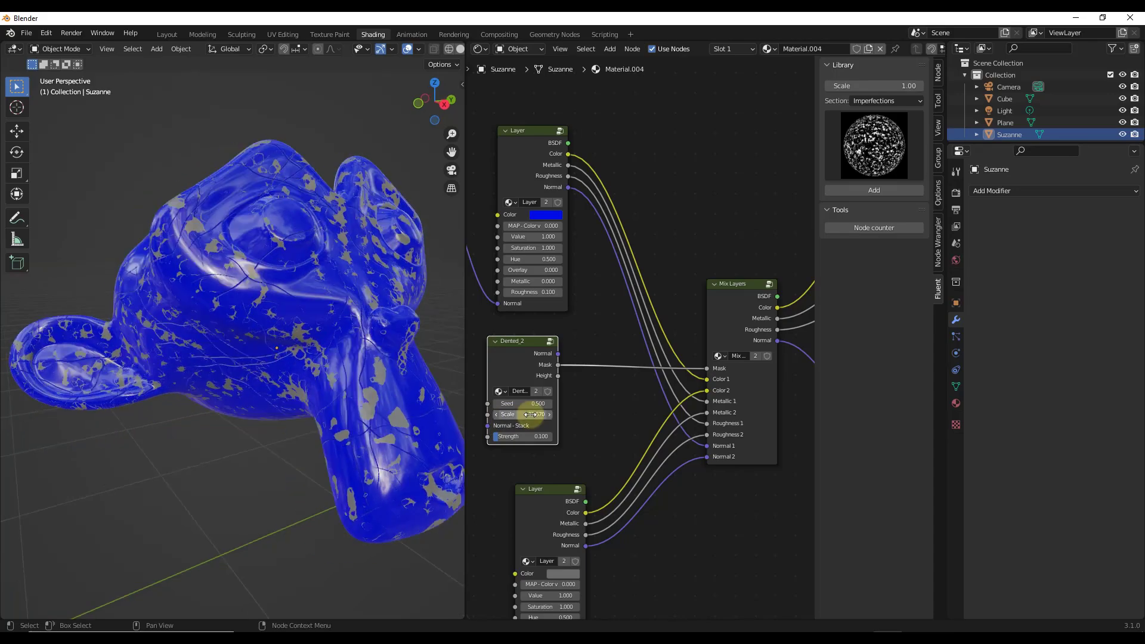
left_click_drag(507, 413, 497, 414)
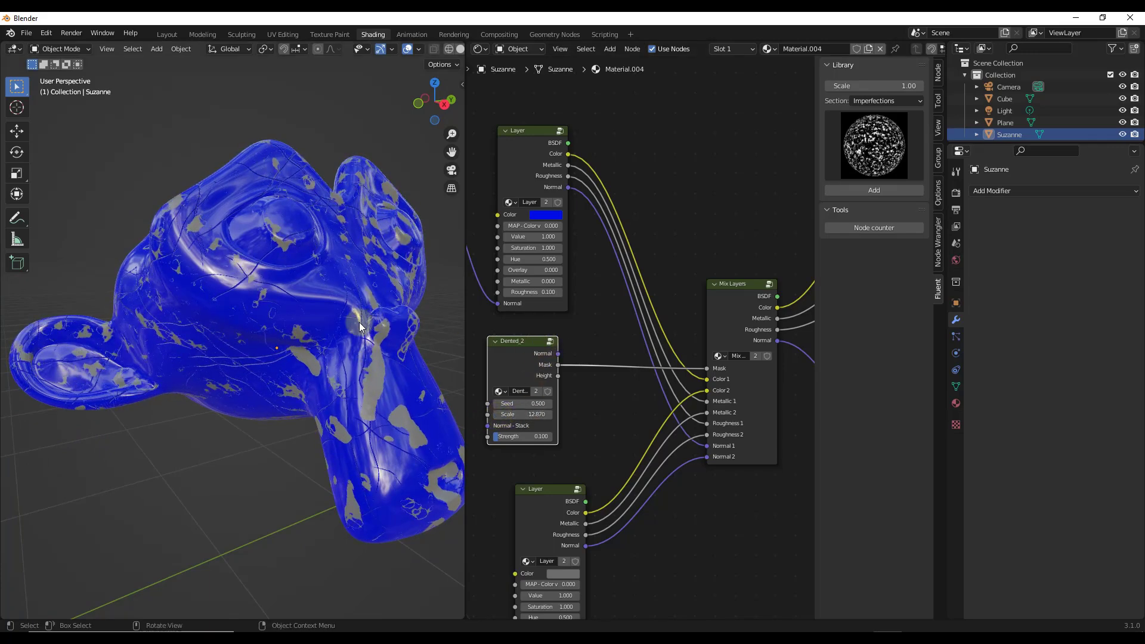
middle_click_drag(362, 322, 384, 414, "ctrl")
scroll(381, 438, "down", 5)
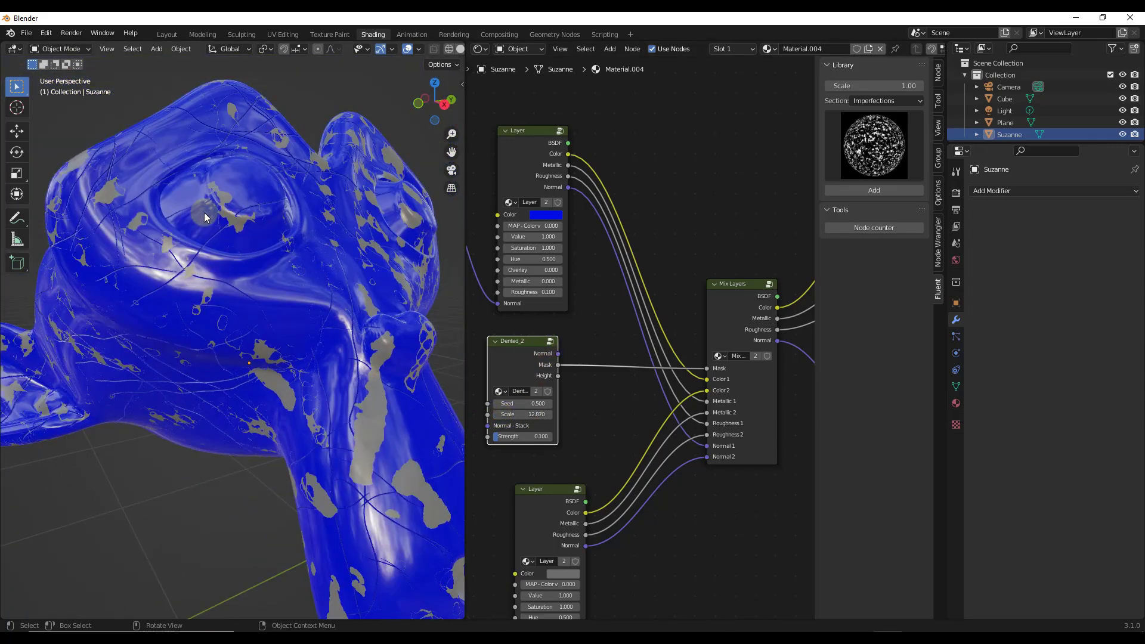
scroll(222, 212, "up", 3)
scroll(257, 218, "up", 4)
scroll(267, 224, "up", 2)
mouse_move(322, 263)
middle_mouse_down()
mouse_move(206, 240)
mouse_move(301, 252)
middle_mouse_up()
scroll(302, 253, "down", 5)
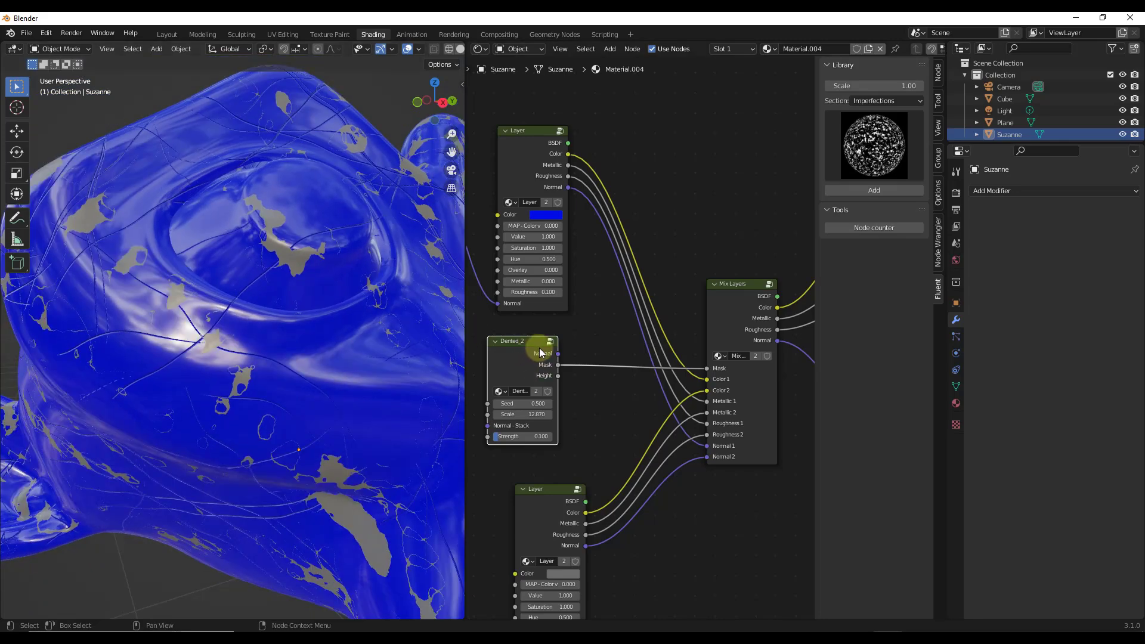
scroll(626, 337, "down", 1)
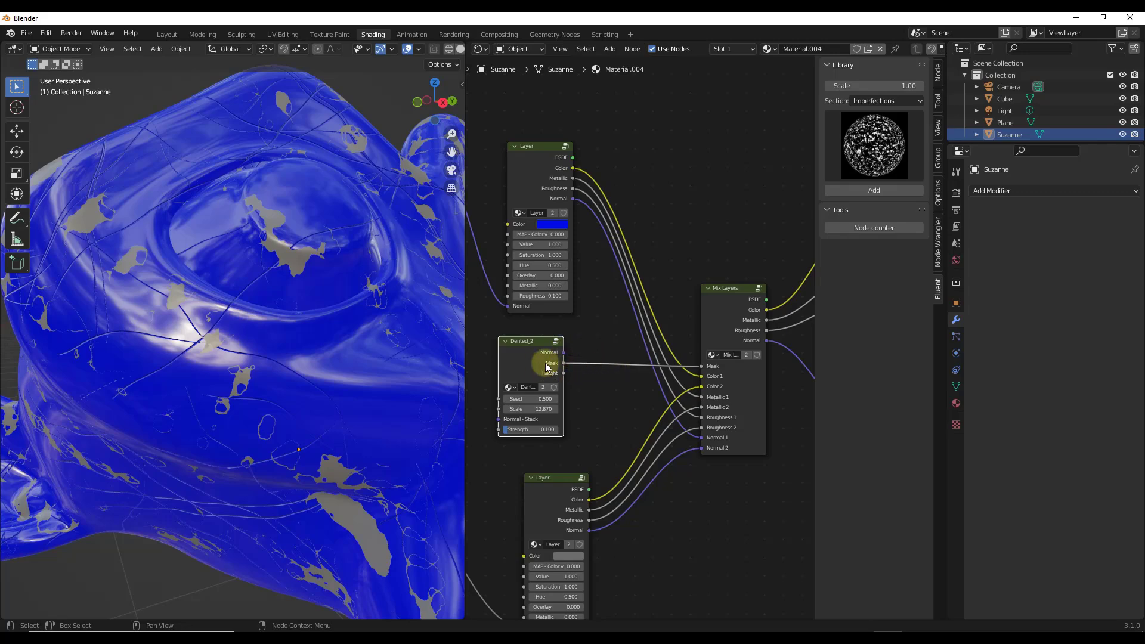
scroll(541, 366, "up", 2)
scroll(554, 368, "down", 4)
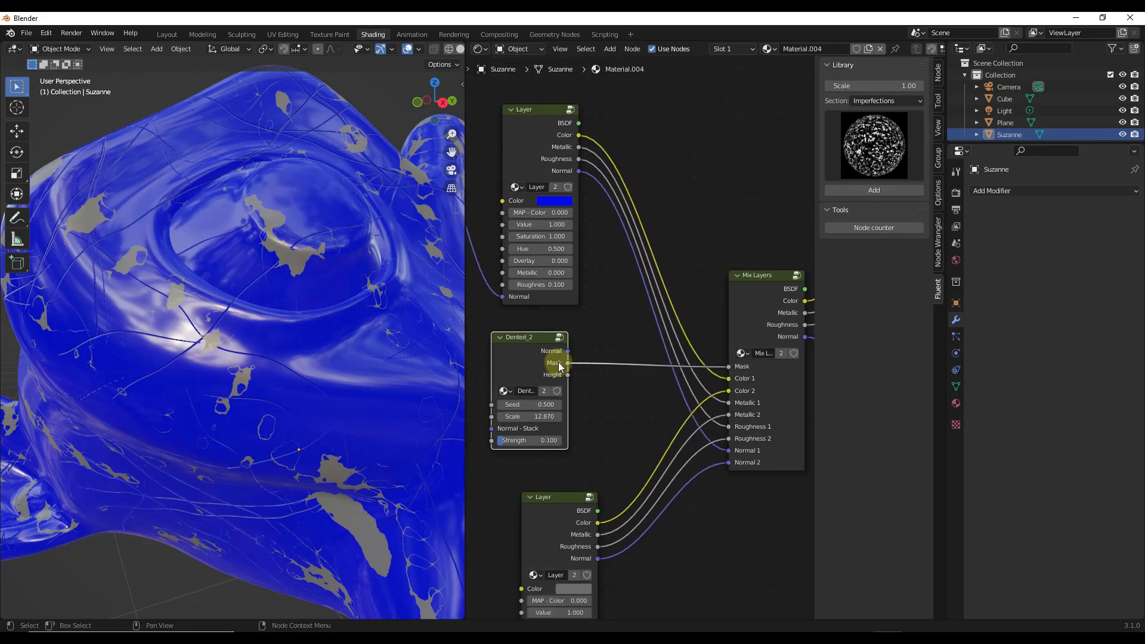
Feed Dented_2's Normal into the grey layer and move that layer up toward Mix Layers.
mouse_move(567, 357)
left_mouse_down()
mouse_move(529, 384)
mouse_move(524, 565)
mouse_move(537, 577)
left_mouse_up()
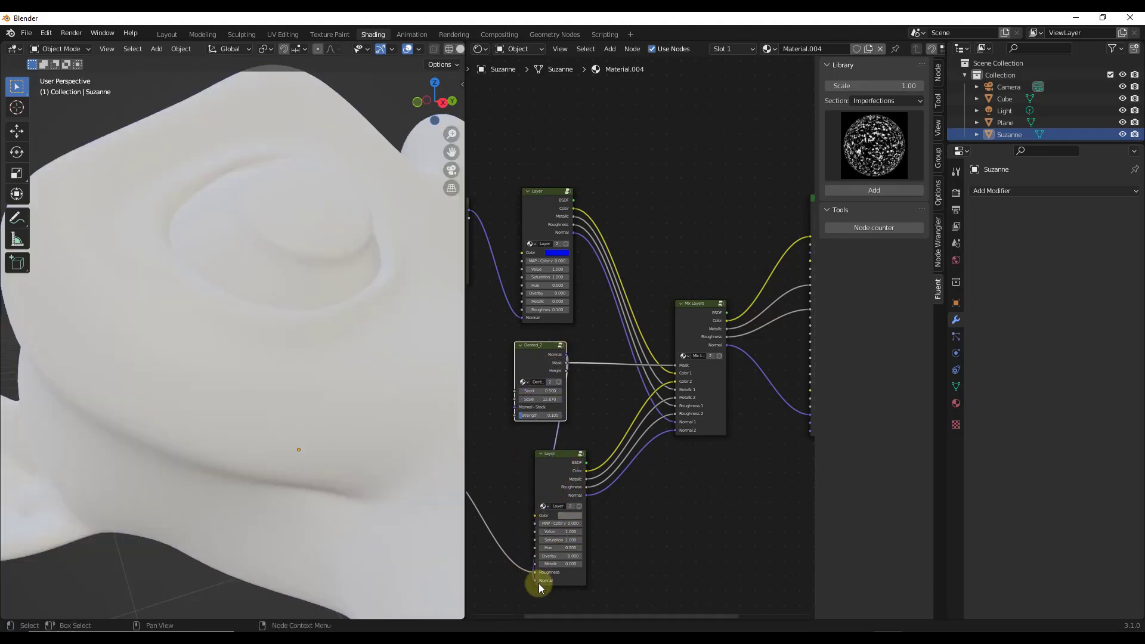
left_click_drag(553, 463, 600, 439)
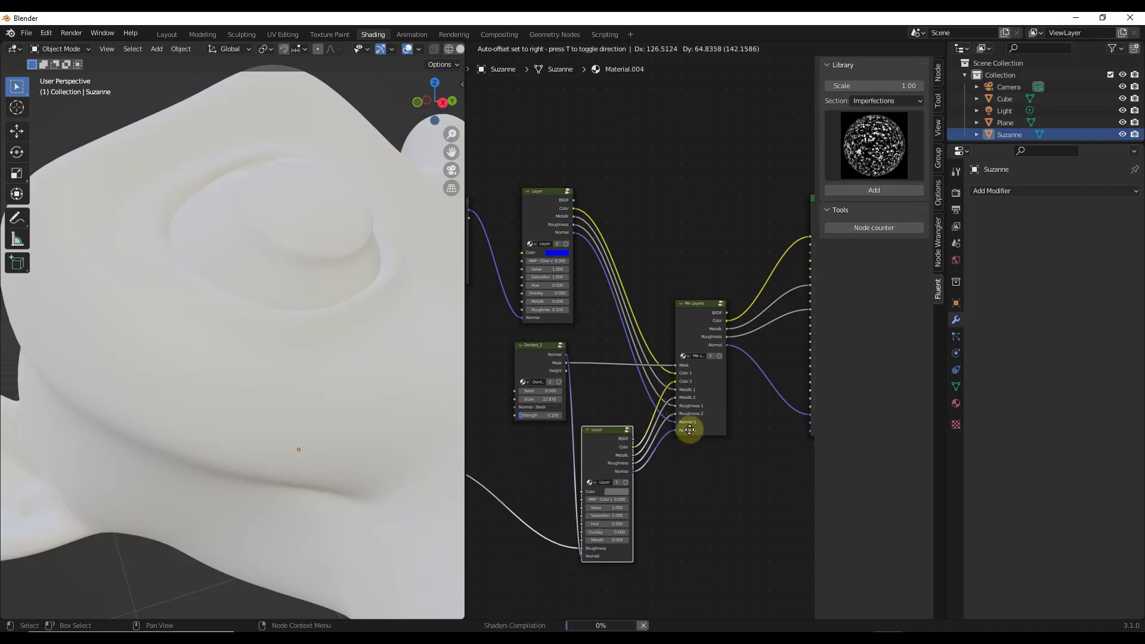
scroll(293, 245, "up", 4)
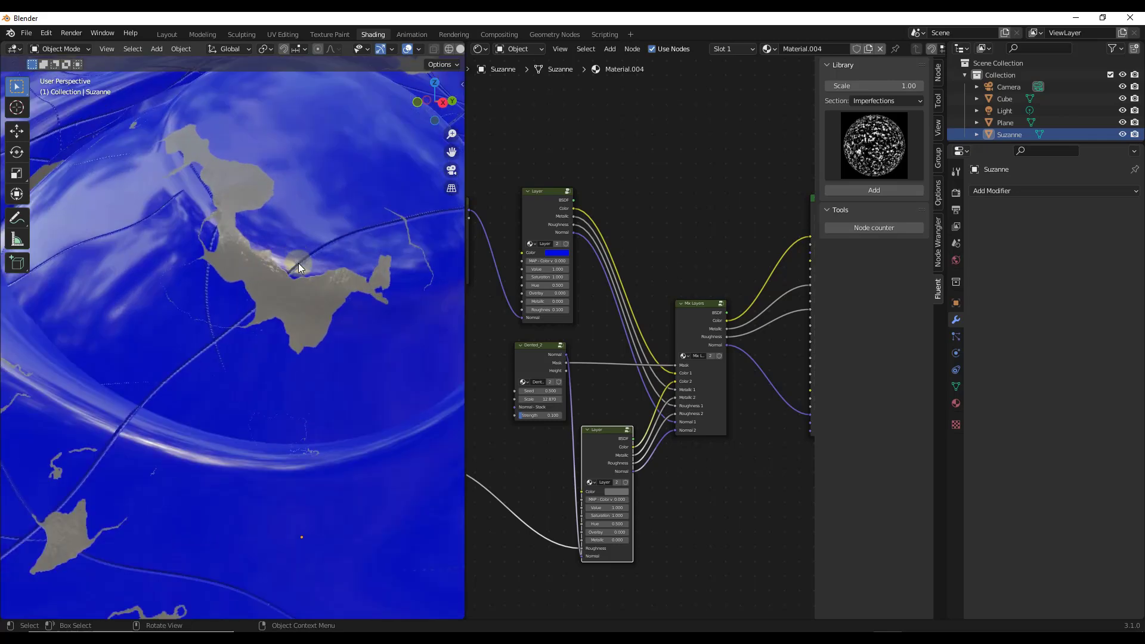
scroll(313, 310, "up", 3)
mouse_move(309, 320)
middle_mouse_down()
mouse_move(249, 278)
mouse_move(216, 274)
mouse_move(244, 300)
mouse_move(338, 322)
mouse_move(385, 319)
mouse_move(298, 310)
middle_mouse_up()
scroll(298, 311, "down", 10)
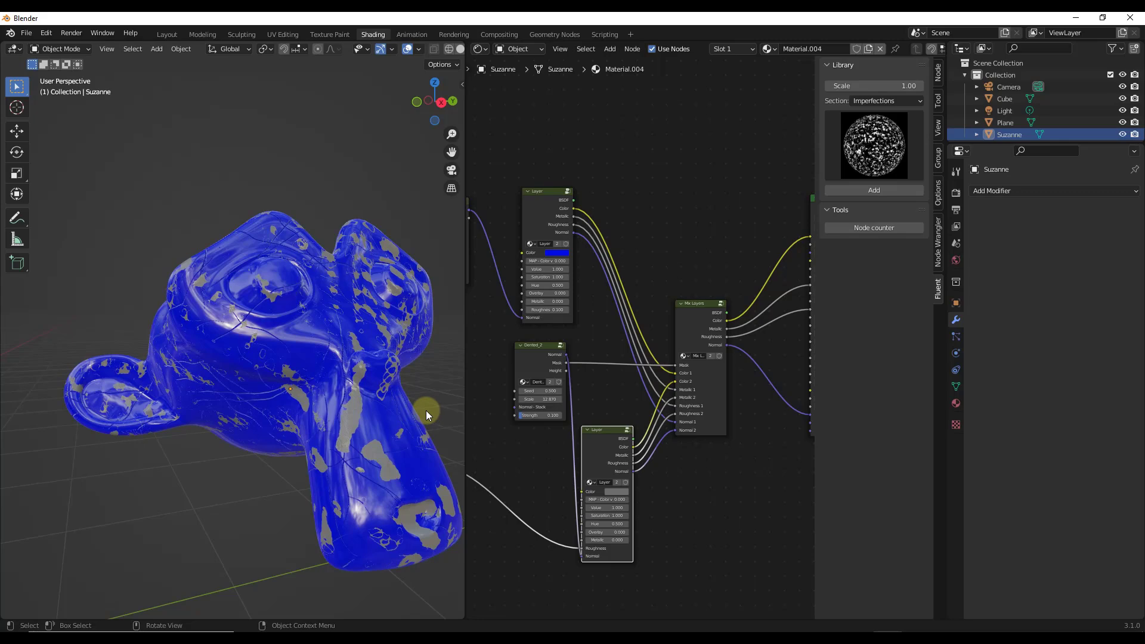
scroll(426, 410, "up", 2)
Tidy the graph by shifting Dented_2, Mix Layers and the six left-hand nodes.
left_click_drag(538, 358, 528, 360)
scroll(355, 348, "up", 3)
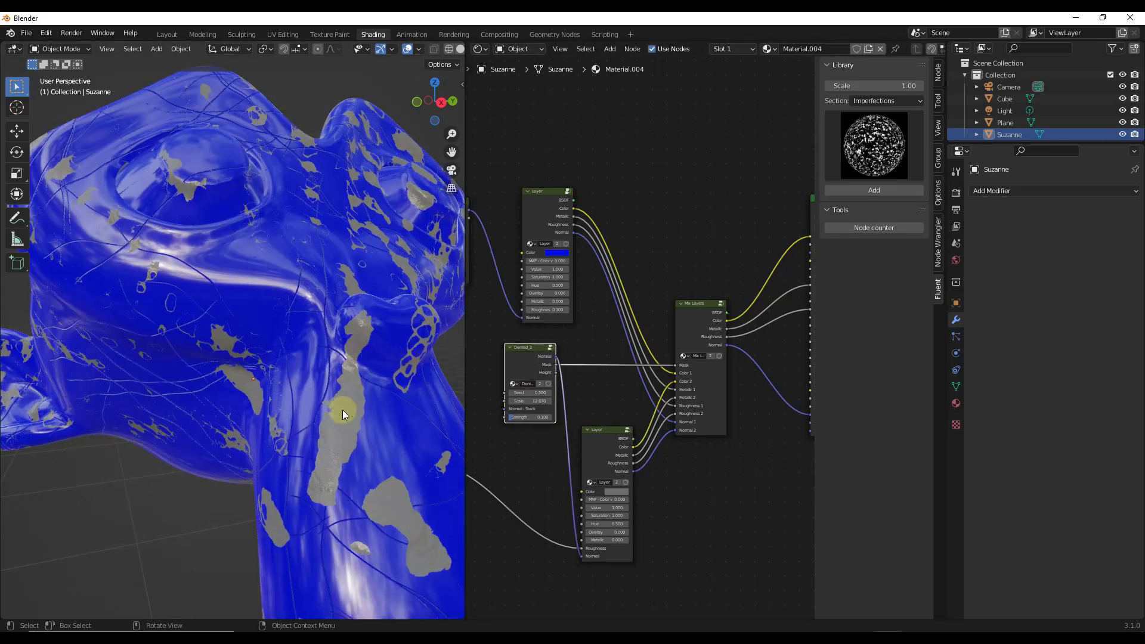
scroll(337, 412, "down", 5)
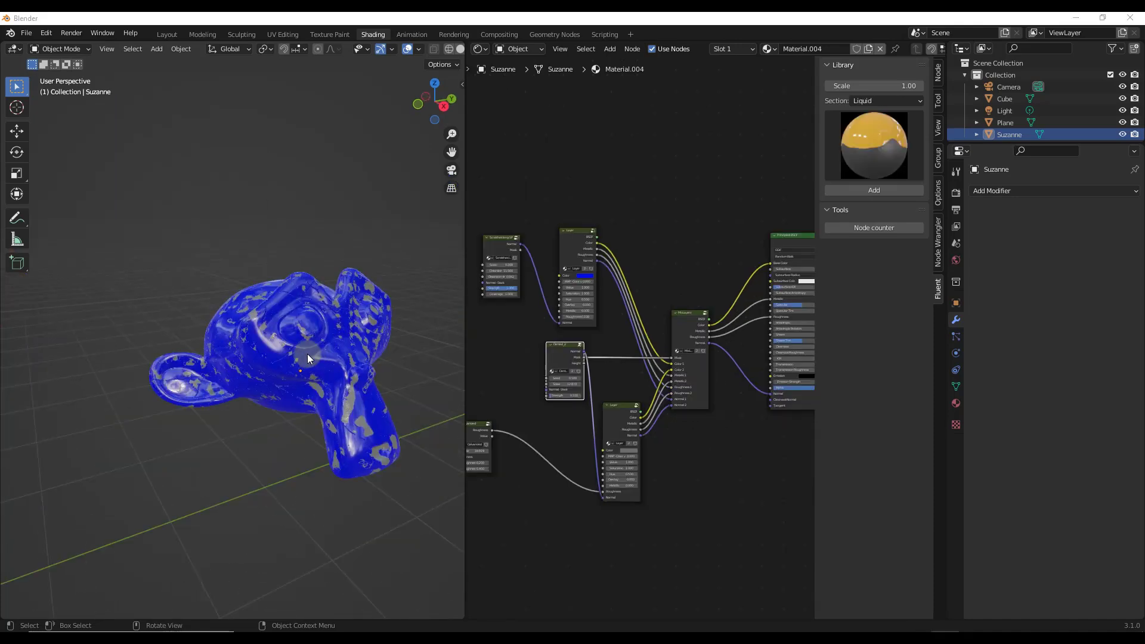
scroll(306, 353, "up", 3)
scroll(355, 366, "down", 2)
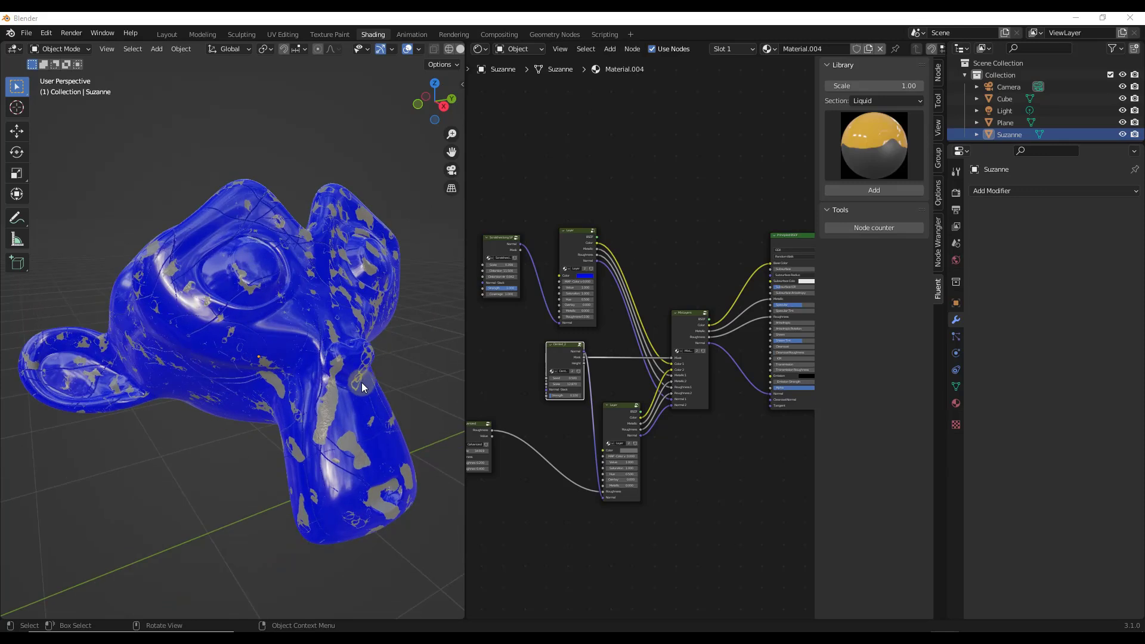
left_click_drag(688, 317, 683, 263)
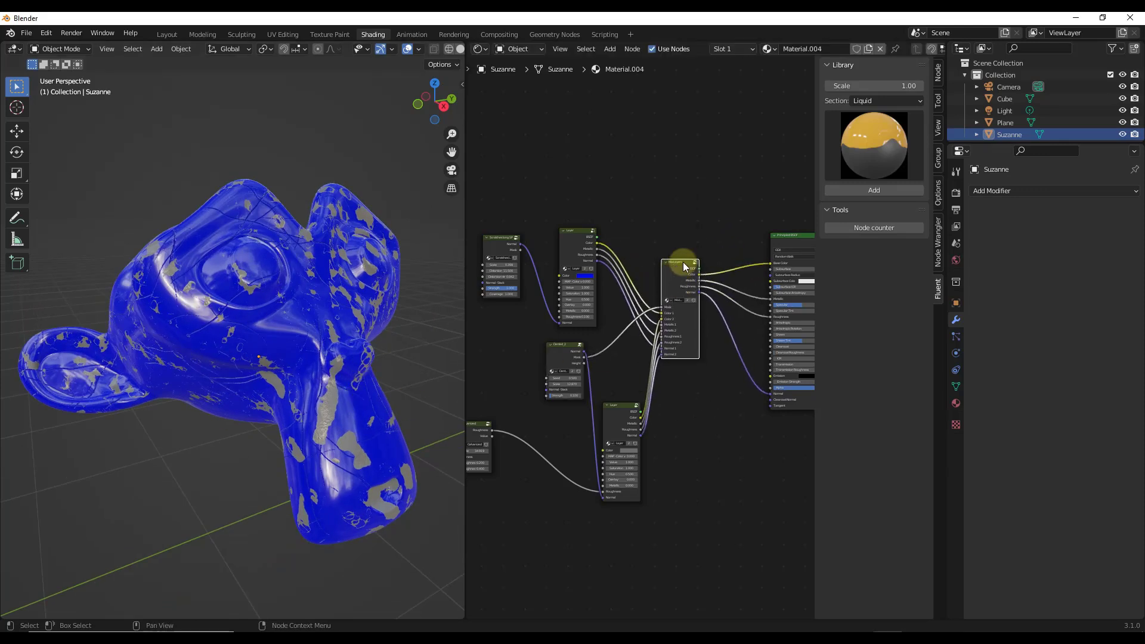
scroll(682, 263, "down", 2)
left_click_drag(497, 209, 717, 444)
left_click_drag(674, 278, 600, 316)
scroll(238, 277, "up", 2)
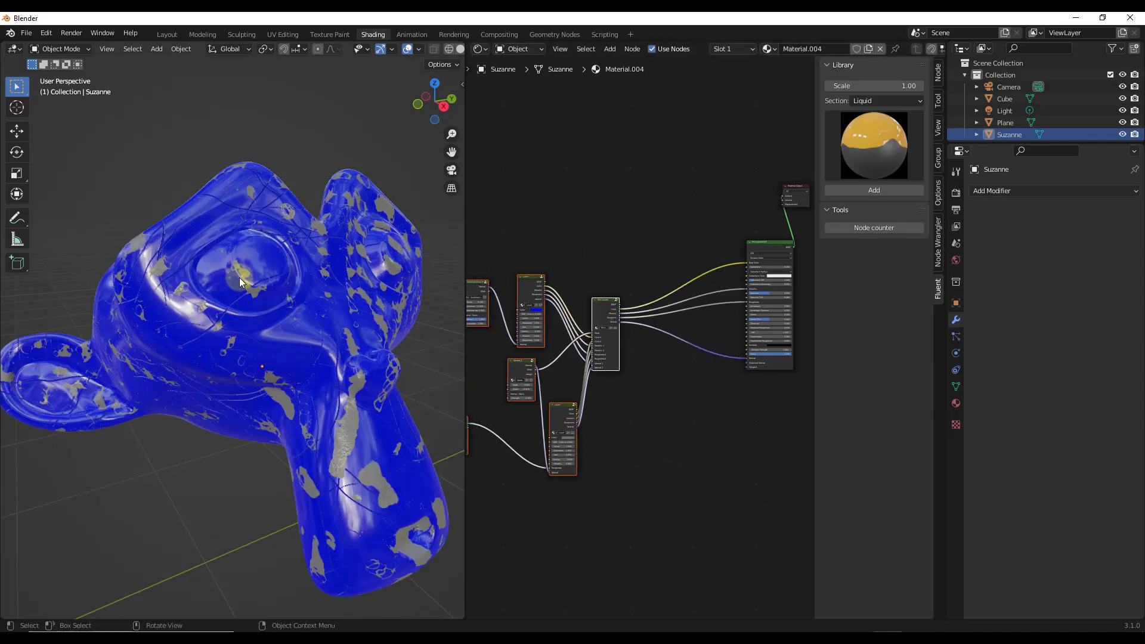
scroll(238, 277, "up", 6)
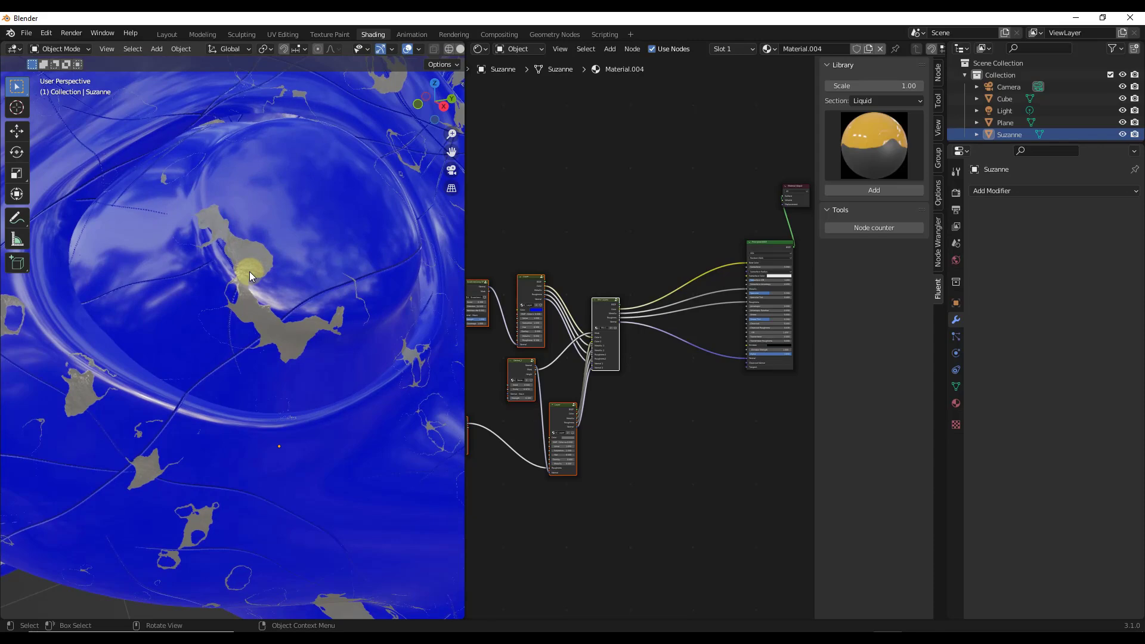
scroll(249, 271, "down", 5)
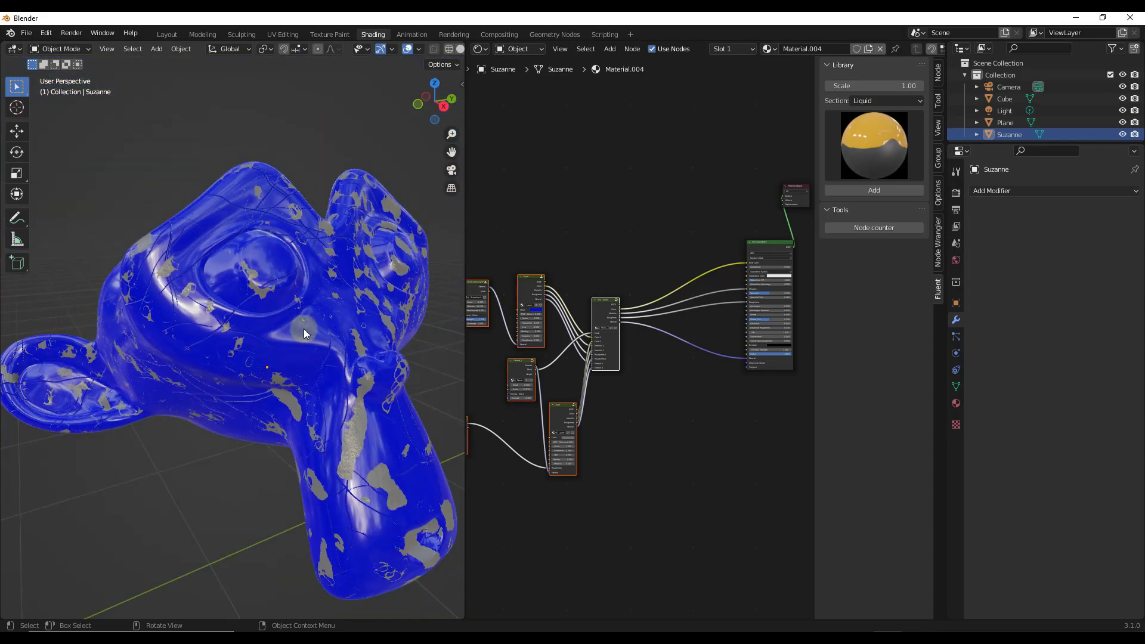
scroll(357, 461, "up", 2)
scroll(356, 462, "down", 2)
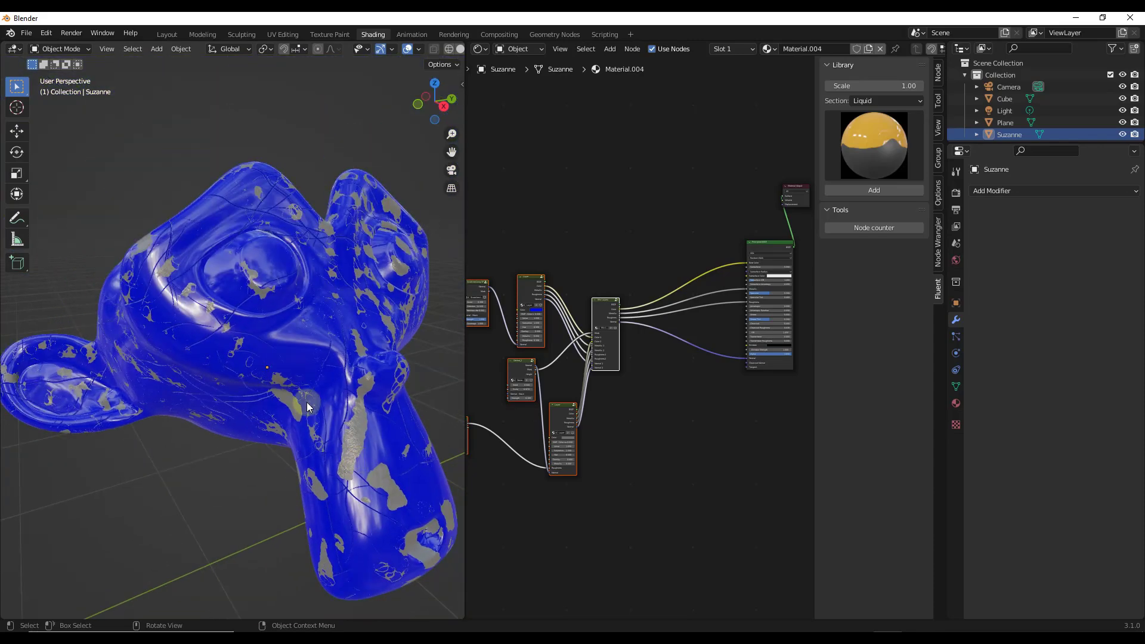
middle_click_drag(341, 294, 344, 292)
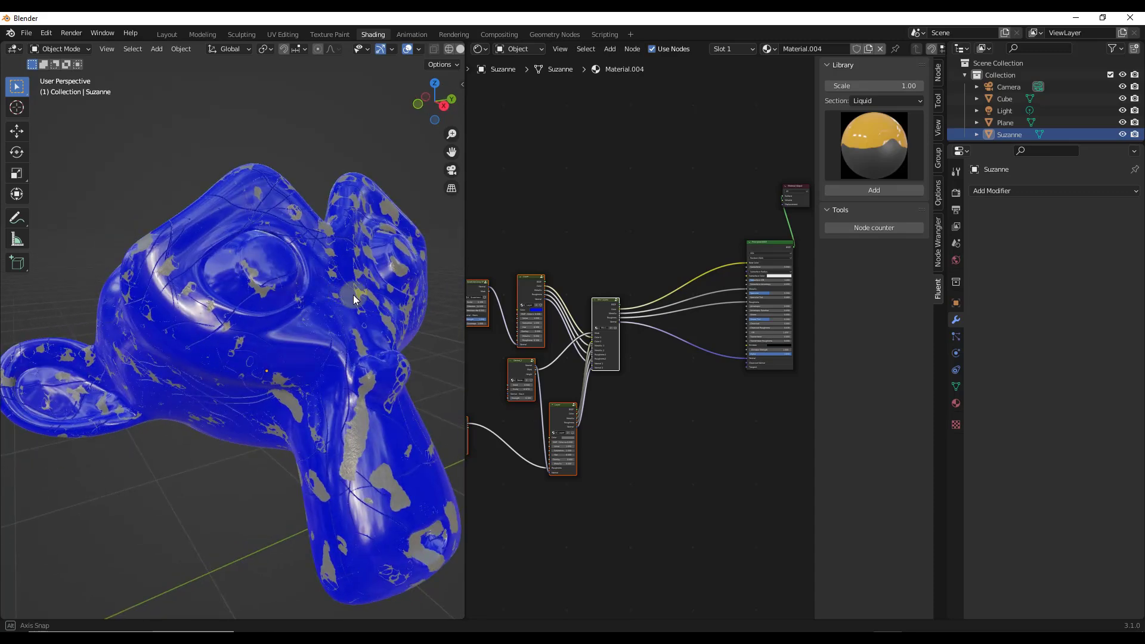
left_click(635, 229)
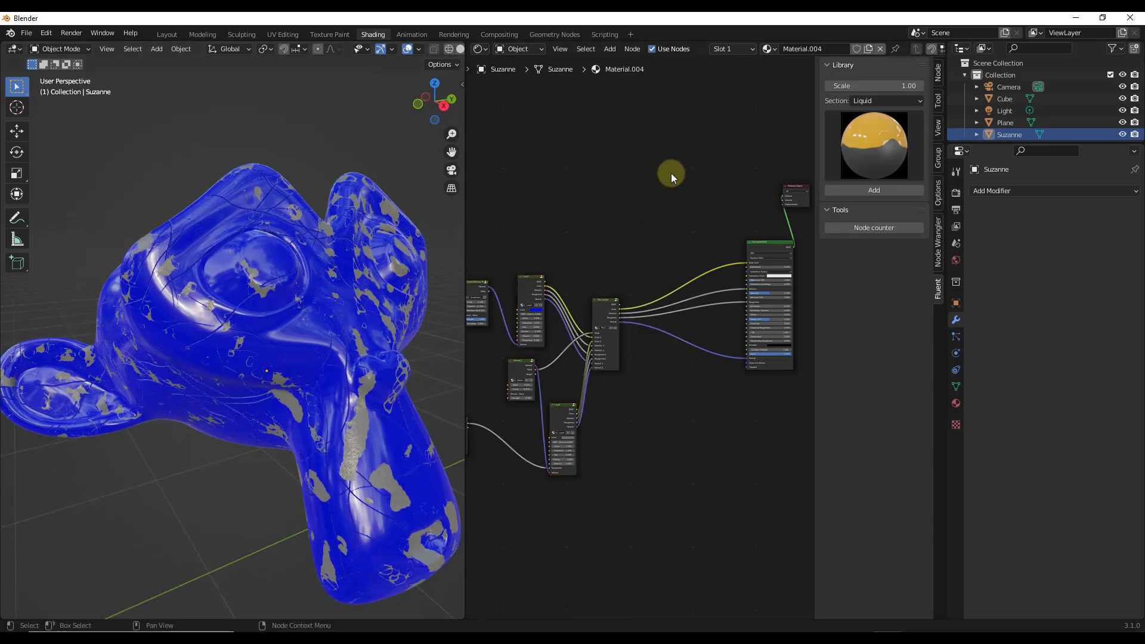
Add the Water drops 1 node from the Fluent Liquid library.
left_click(879, 101)
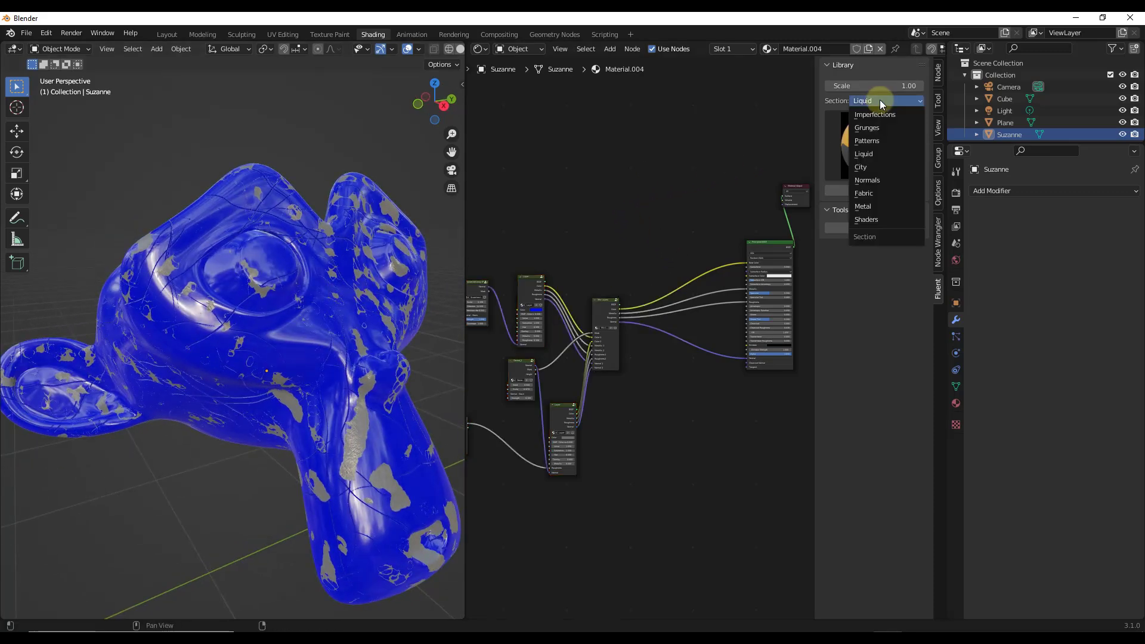
left_click(882, 153)
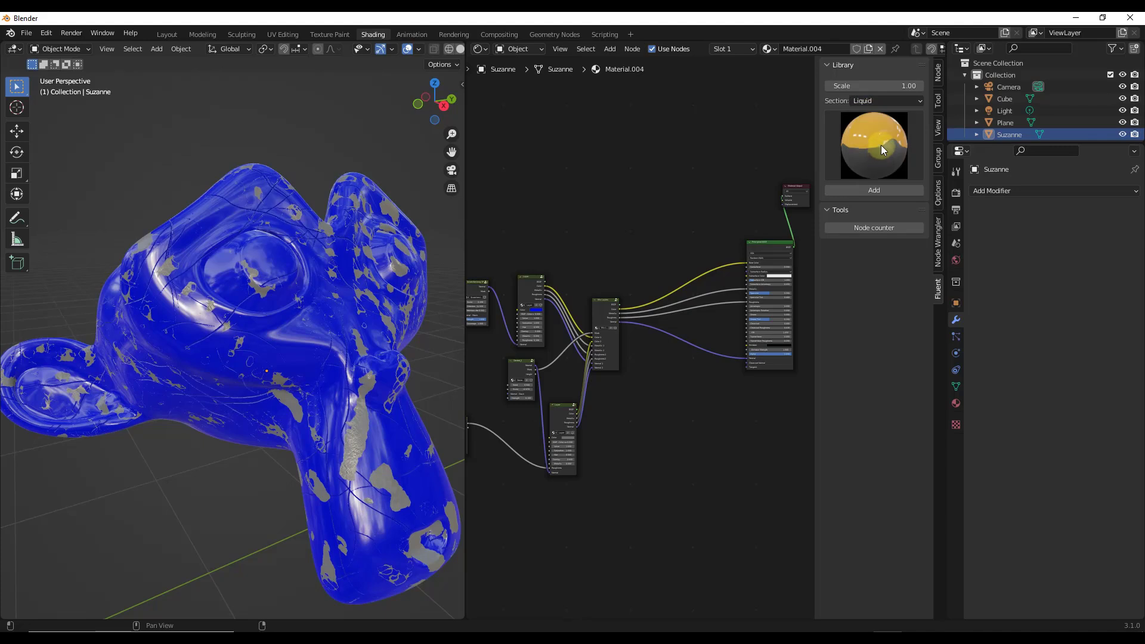
left_click(882, 145)
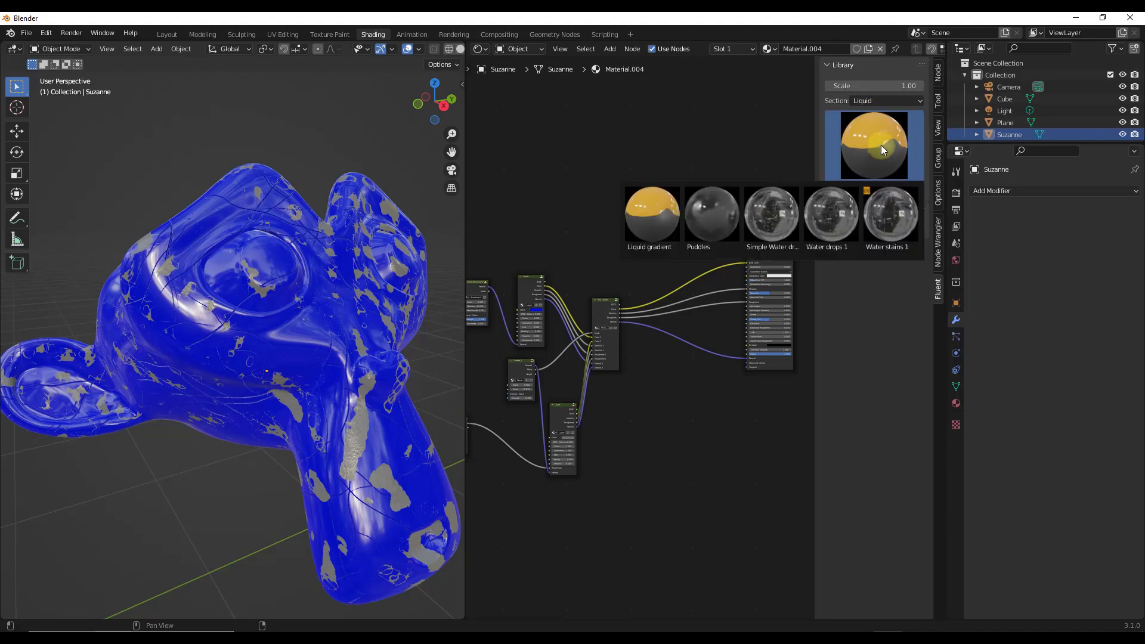
left_click(828, 220)
left_click(875, 190)
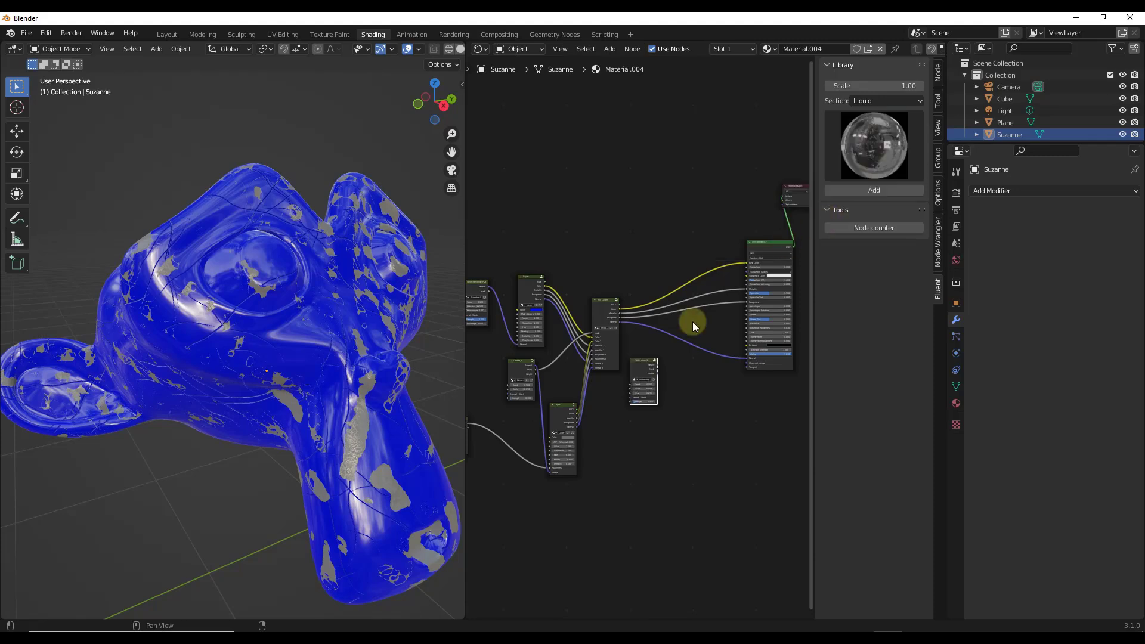
left_click(641, 382)
Place the Water drops node above the layer nodes, up-left of Mix Layers.
scroll(641, 382, "up", 4)
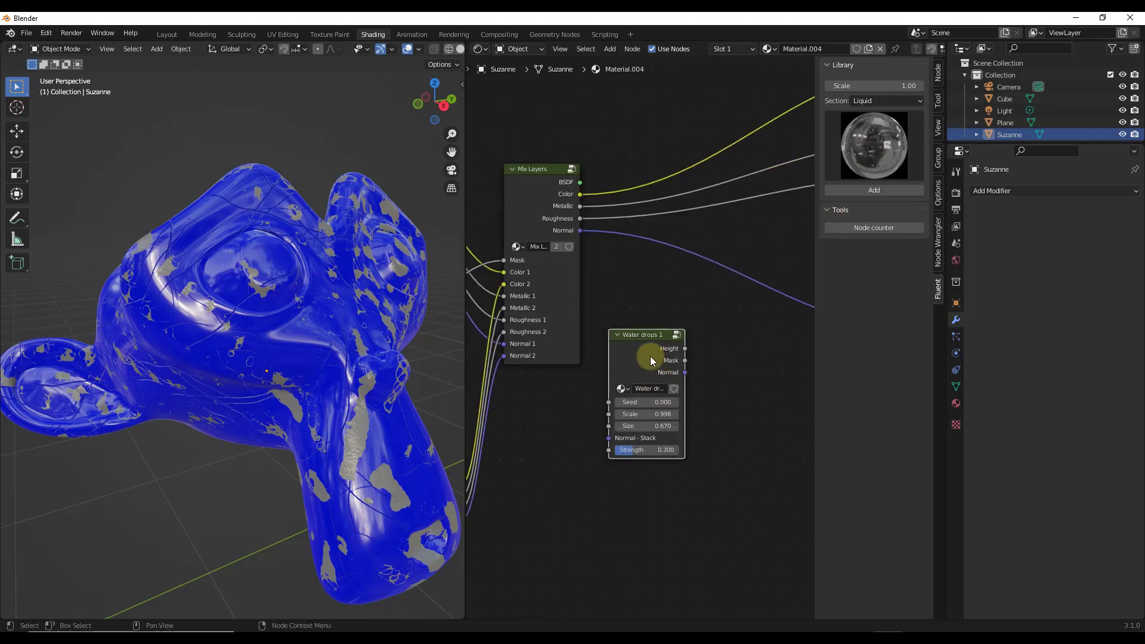
left_click_drag(644, 346, 540, 128)
scroll(588, 235, "down", 3)
left_click_drag(560, 180, 529, 148)
left_click_drag(578, 268, 601, 276)
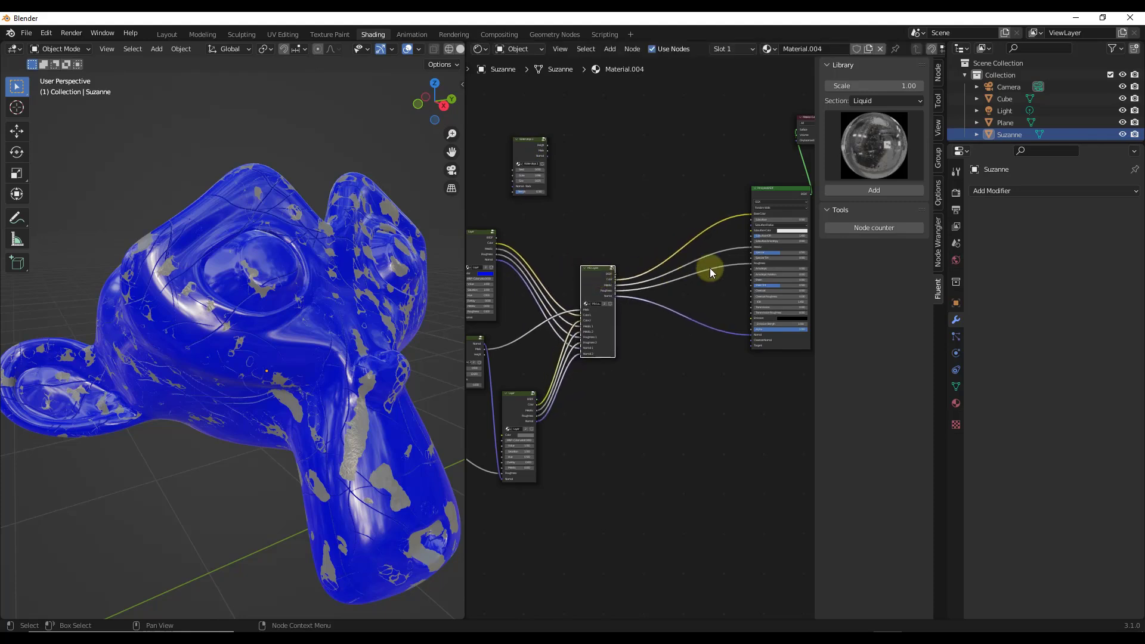
Place a new Fluent Mix Layers node after the first one and move Water drops beside it.
key("f")
left_click(587, 254)
mouse_move(685, 238)
left_mouse_down()
mouse_move(669, 189)
mouse_move(682, 246)
mouse_move(663, 232)
left_mouse_up()
left_click(669, 190)
scroll(664, 231, "up", 2)
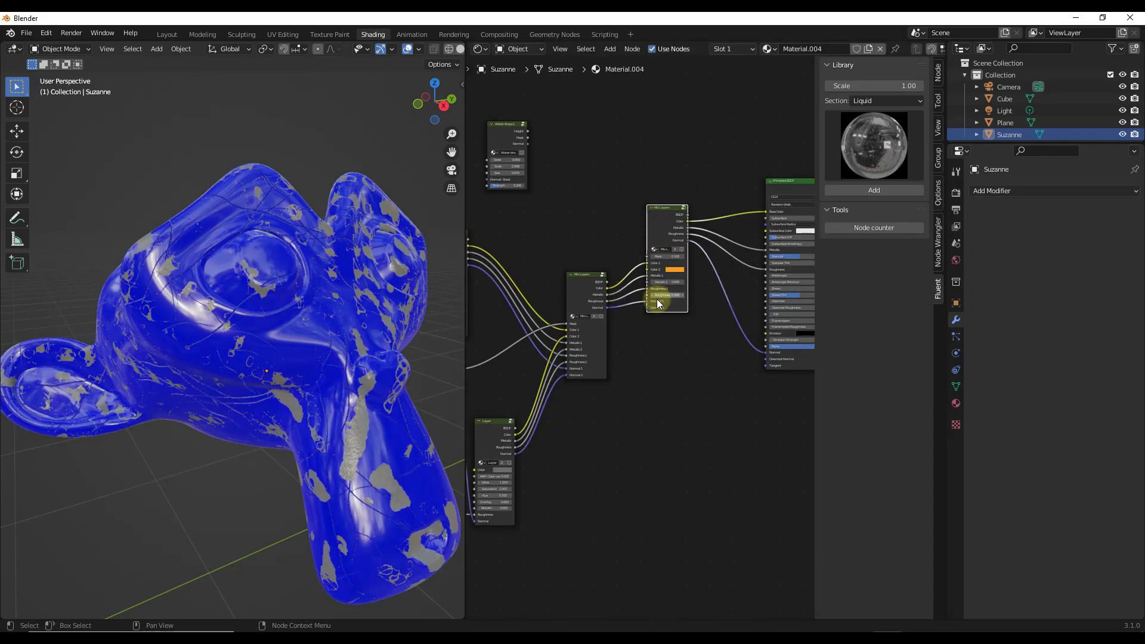
scroll(656, 307, "up", 2)
scroll(722, 294, "down", 2)
scroll(694, 259, "up", 1)
left_click_drag(500, 111, 699, 390)
scroll(575, 149, "up", 2)
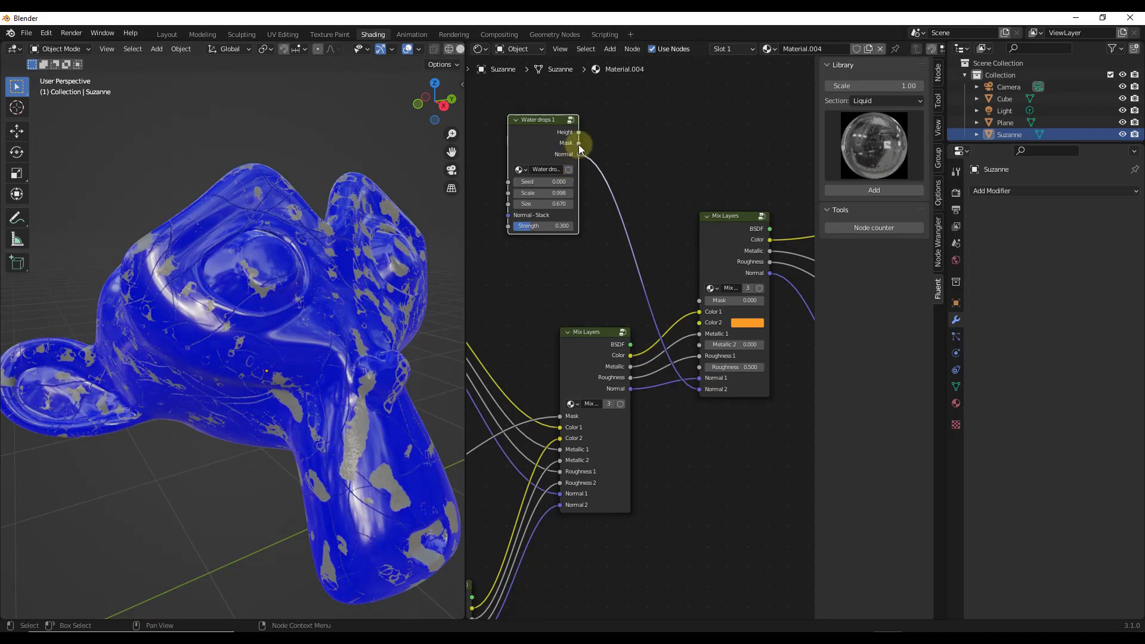
Connect the Water drops Mask output to the top Mix Layers node's Mask input.
left_click_drag(580, 145, 696, 302)
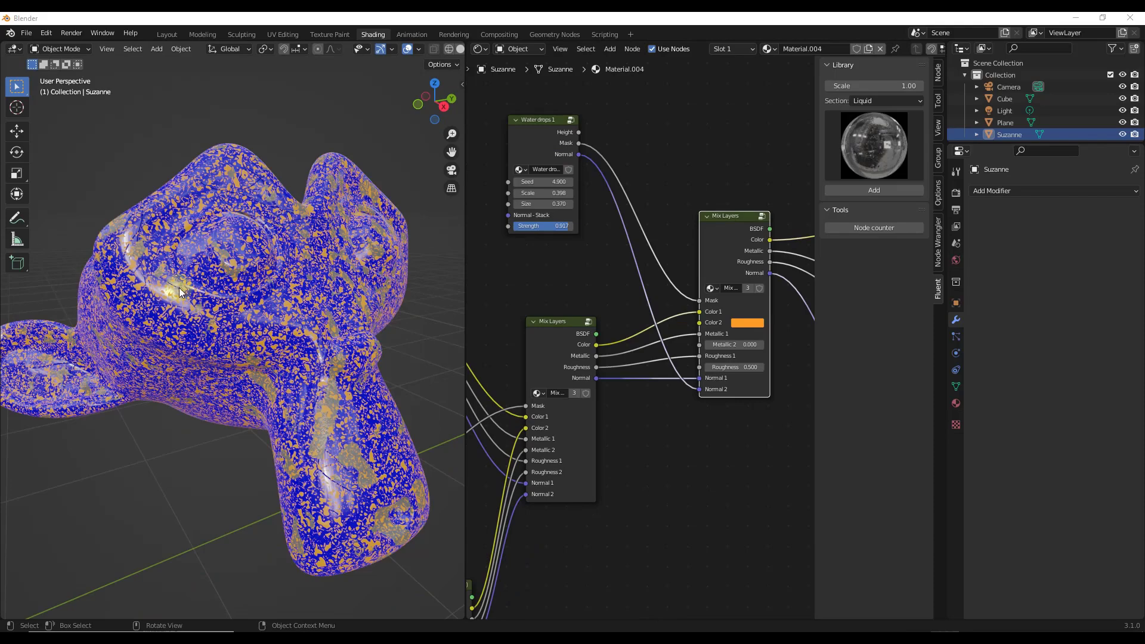
scroll(234, 272, "up", 5)
scroll(234, 273, "up", 4)
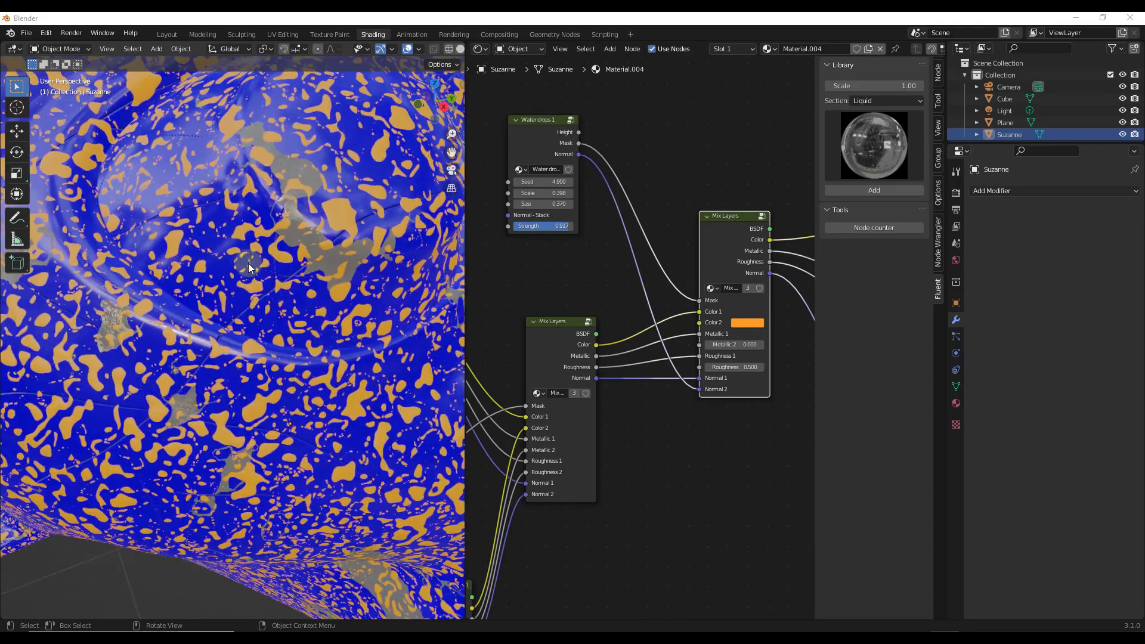
scroll(310, 218, "up", 4)
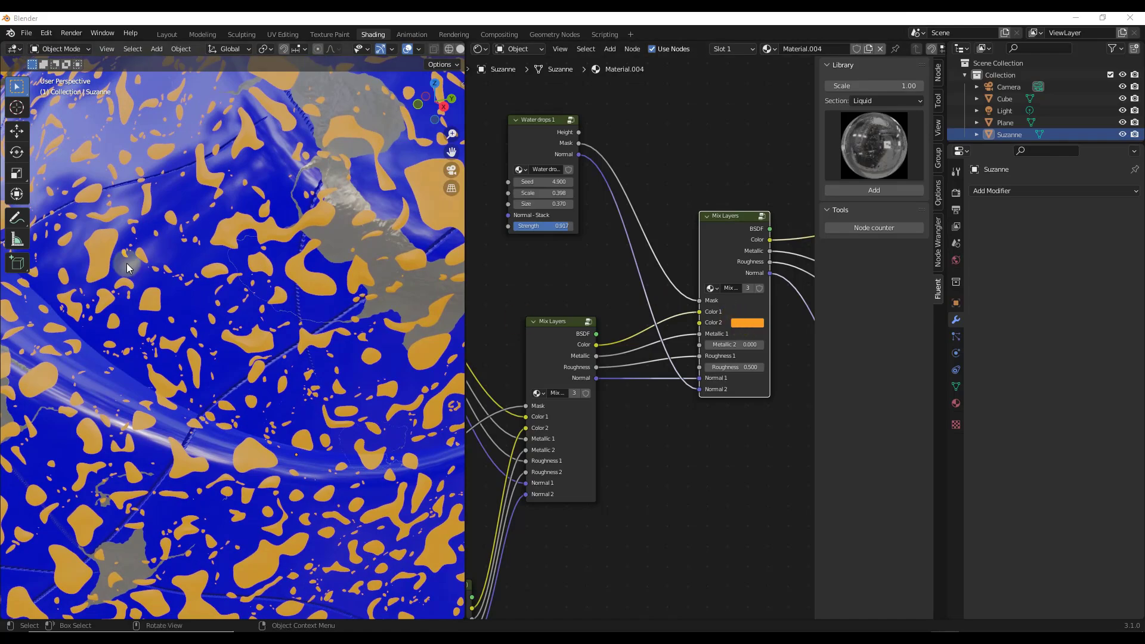
scroll(238, 249, "down", 5)
scroll(238, 249, "down", 8)
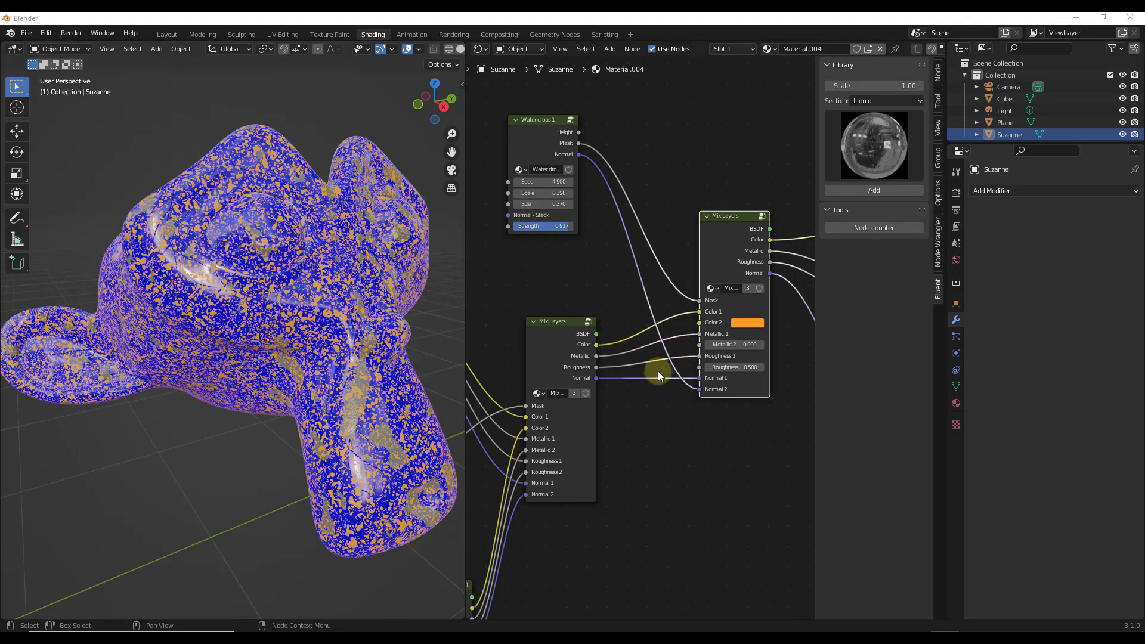
scroll(686, 358, "up", 1)
Feed the base mix's Color, Metallic and Roughness into Color 2, Metallic 2 and Roughness 2.
left_click_drag(588, 345, 699, 321)
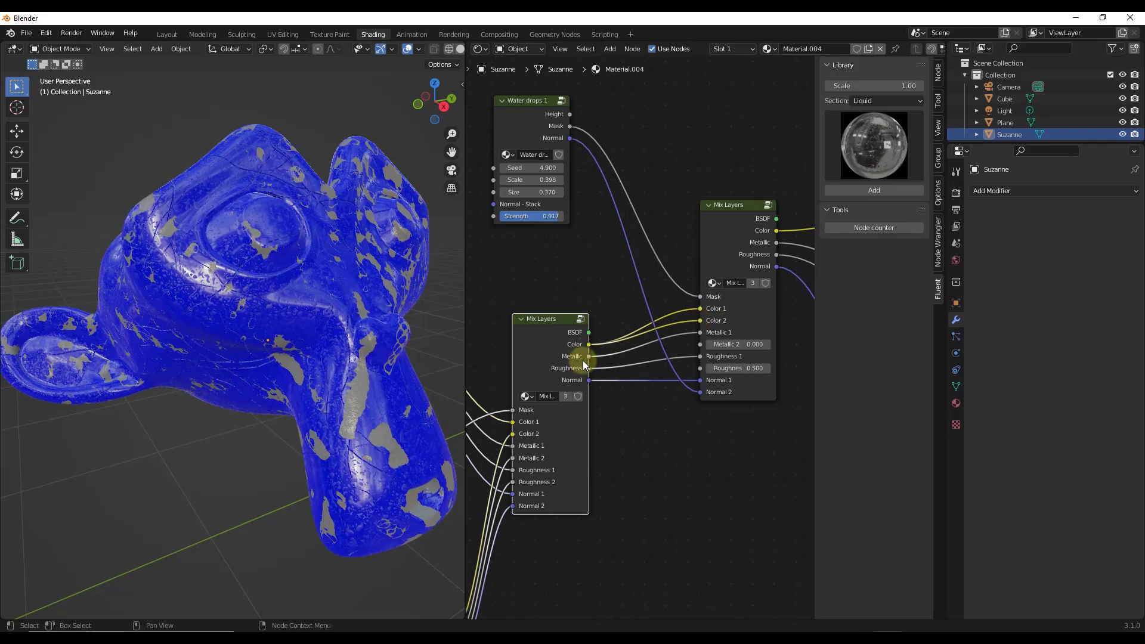
left_click_drag(589, 357, 700, 344)
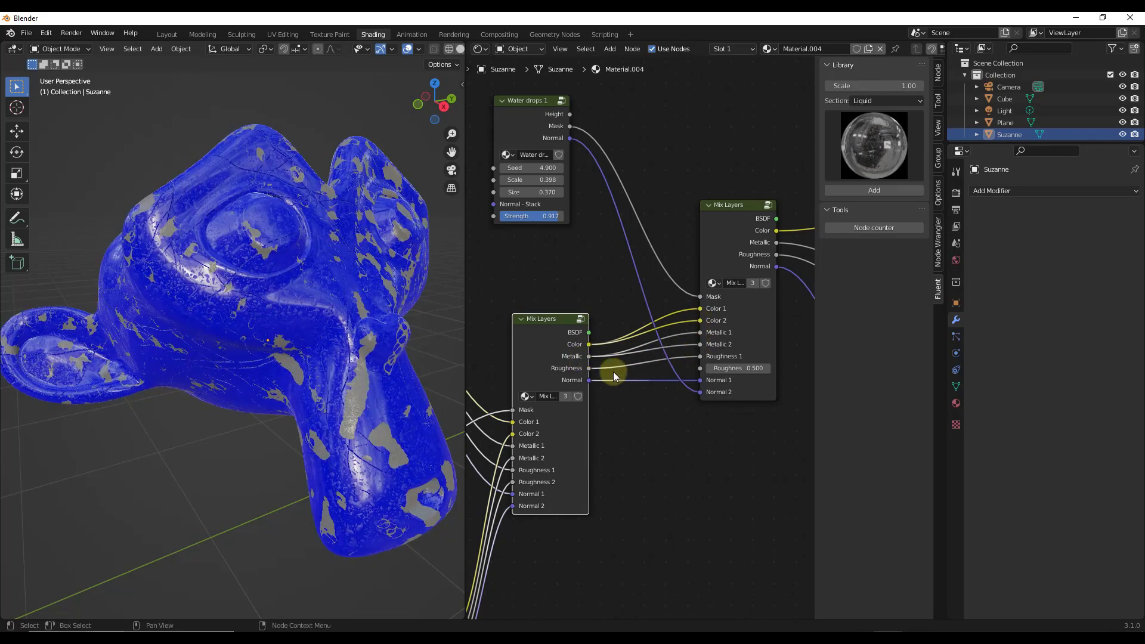
left_click_drag(588, 368, 700, 368)
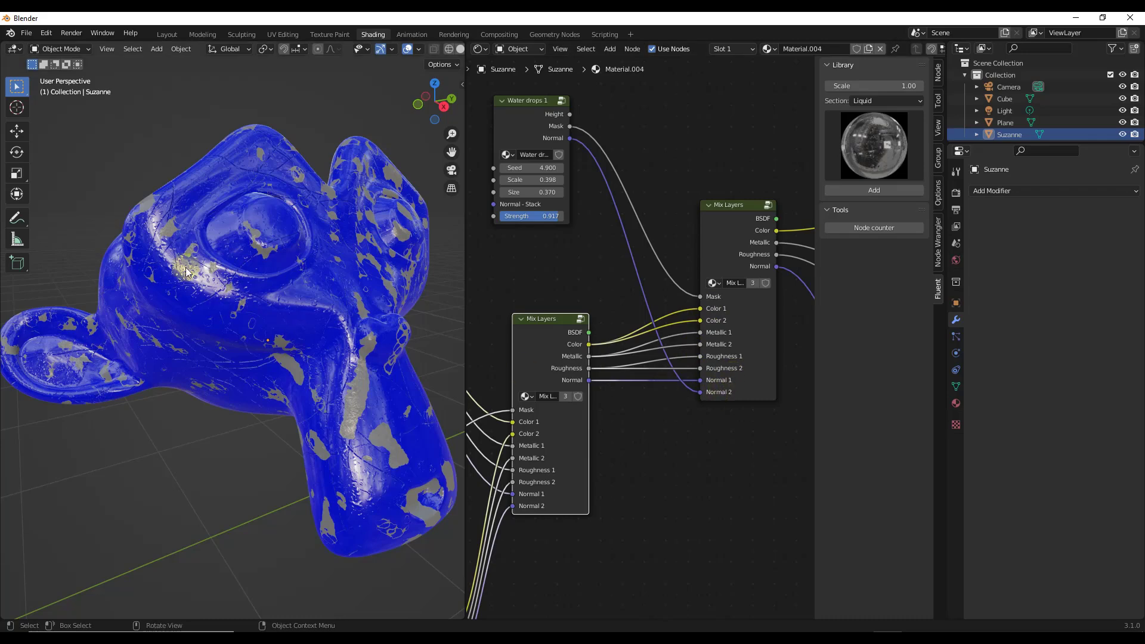
Set the Water drops strength to 0.900, scale 0.298 and size 0.670, orbiting Suzanne to check.
scroll(163, 281, "up", 8)
scroll(263, 284, "up", 3)
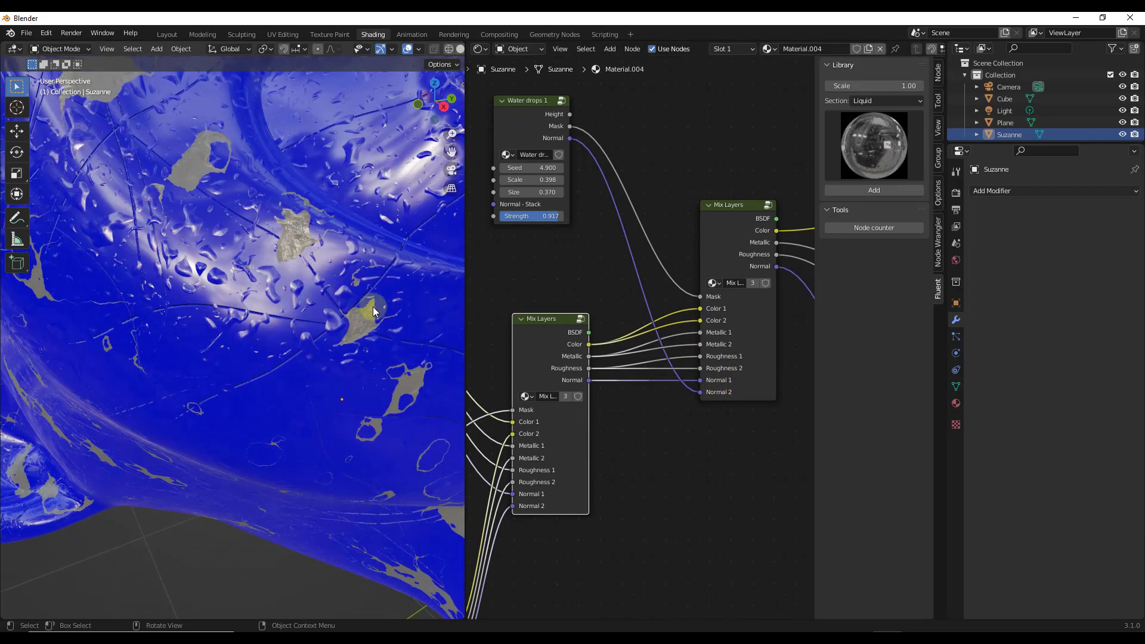
scroll(322, 268, "down", 3)
scroll(299, 260, "up", 1)
scroll(299, 260, "down", 2)
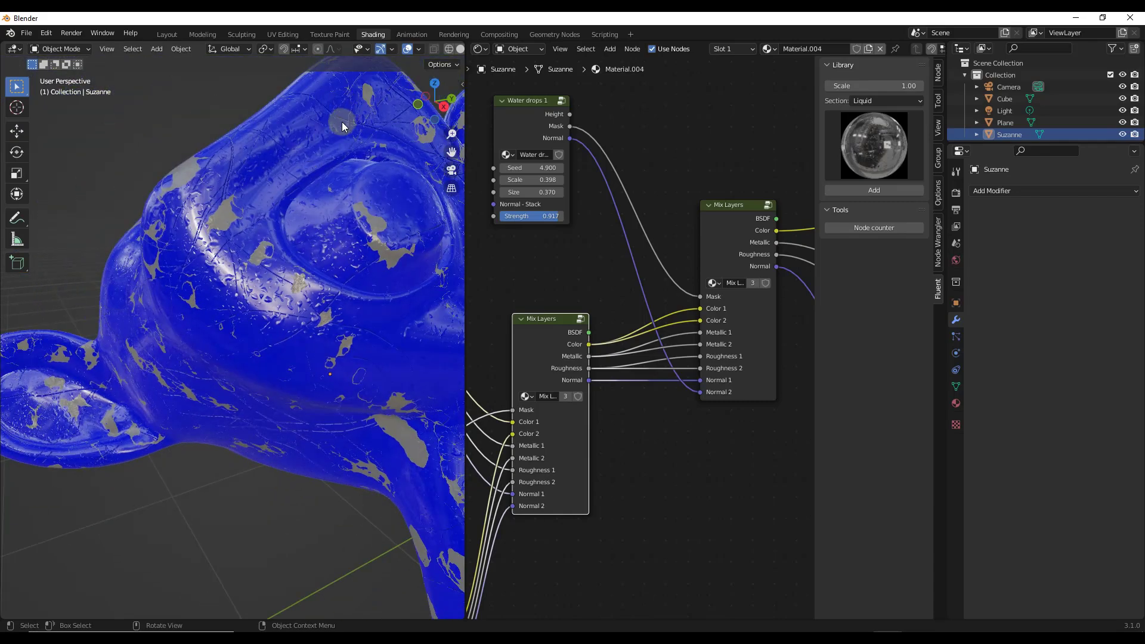
scroll(256, 256, "up", 2)
scroll(148, 341, "up", 2)
scroll(256, 332, "up", 1)
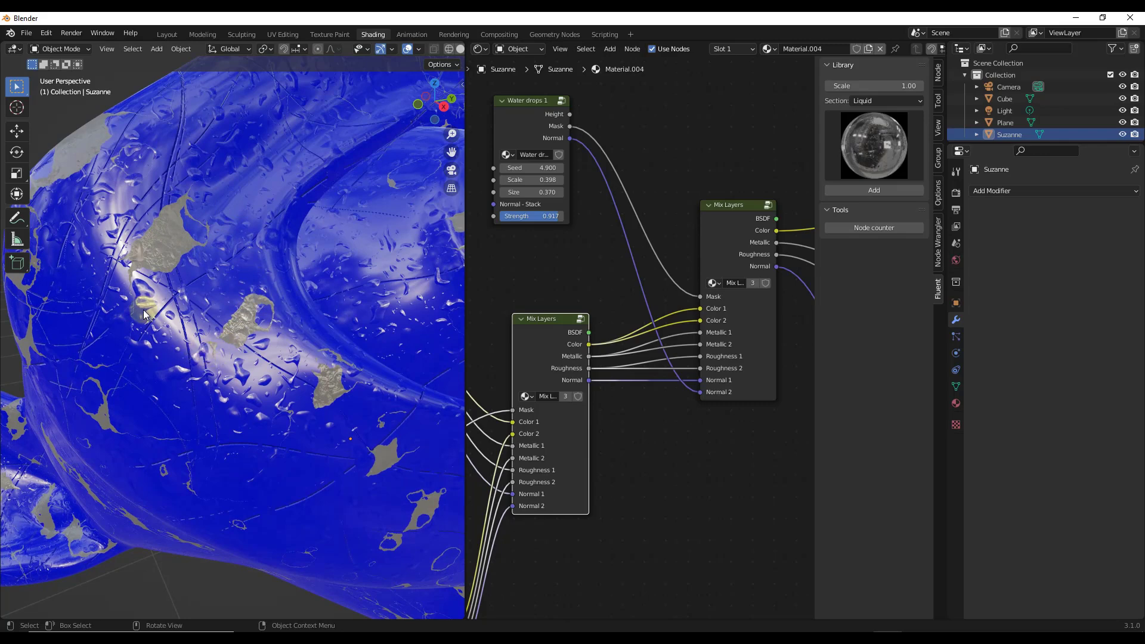
mouse_move(543, 220)
left_mouse_down()
mouse_move(485, 224)
mouse_move(549, 231)
left_mouse_up()
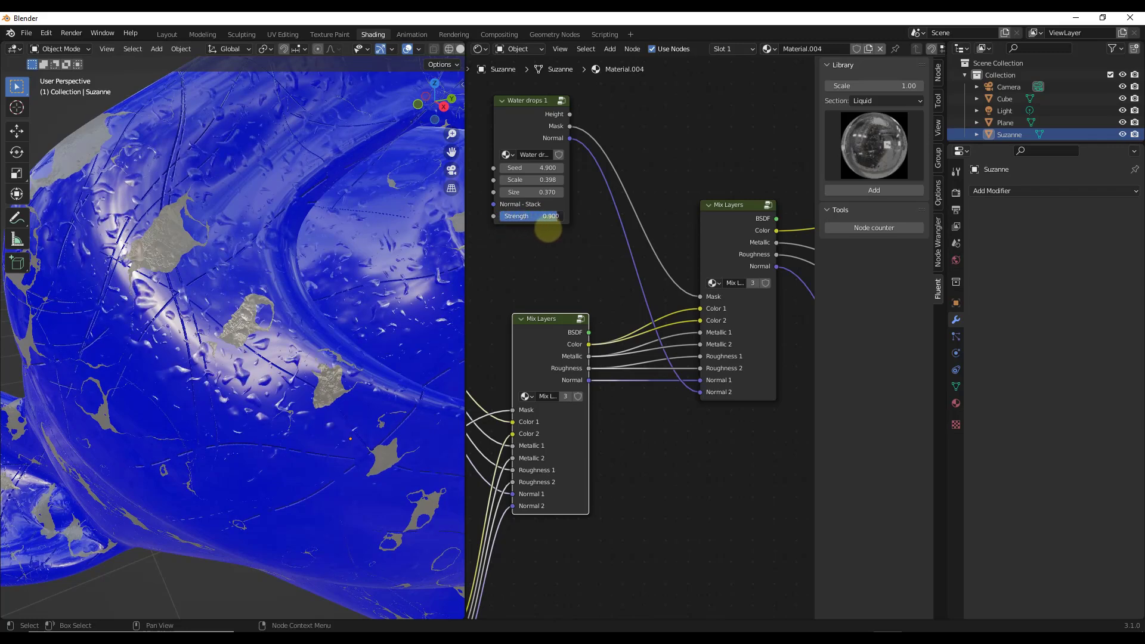
left_click_drag(532, 180, 533, 182)
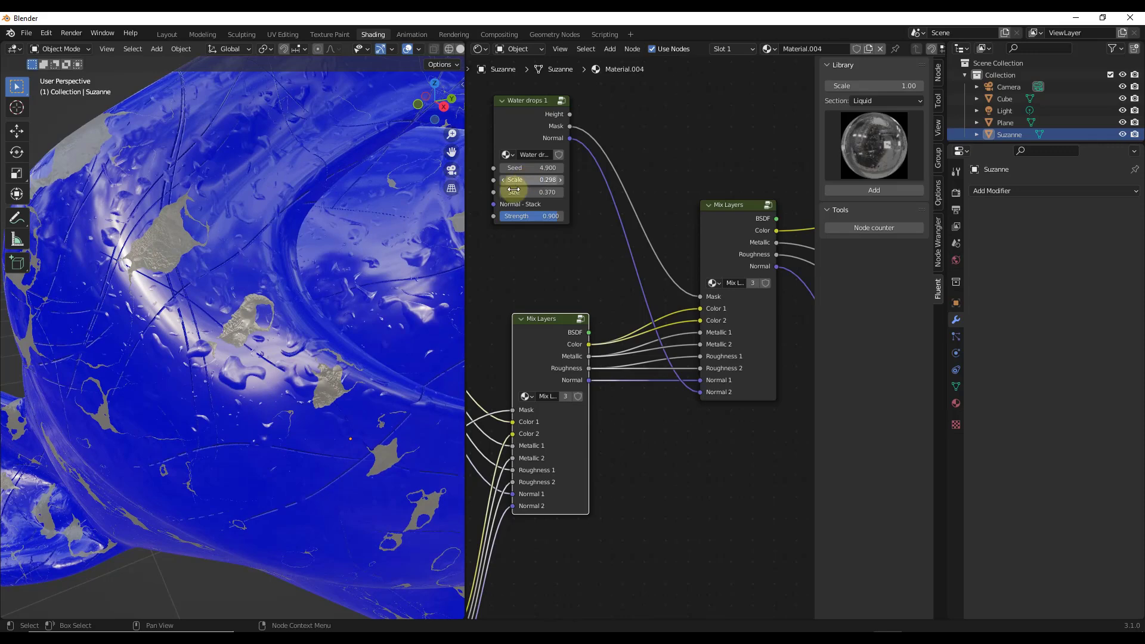
middle_click_drag(276, 243, 338, 245)
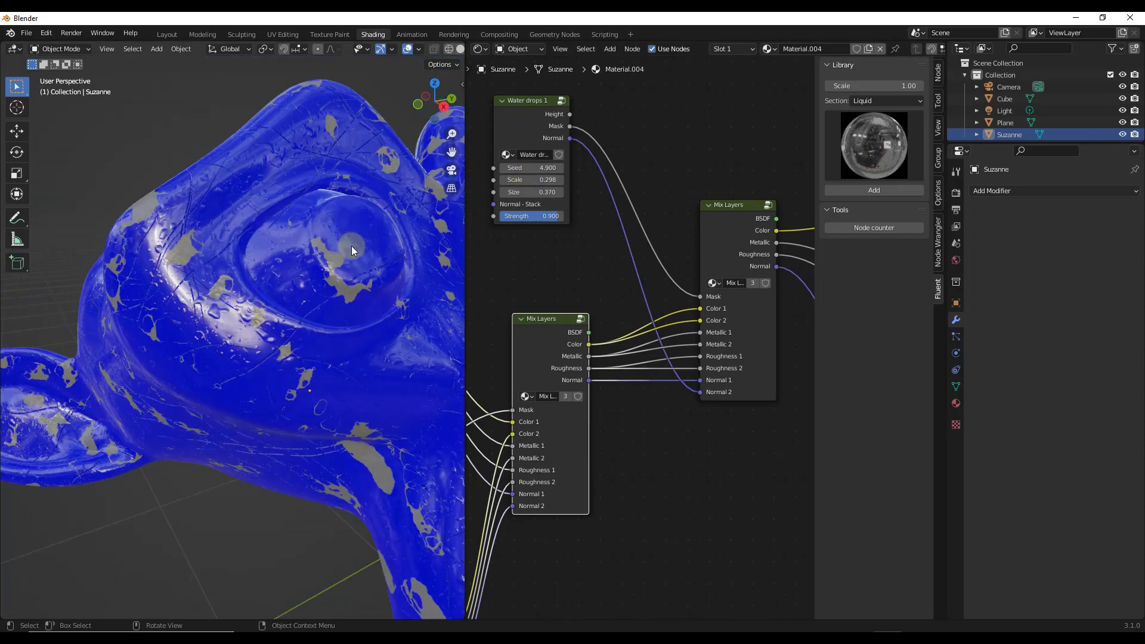
left_click_drag(518, 193, 530, 192)
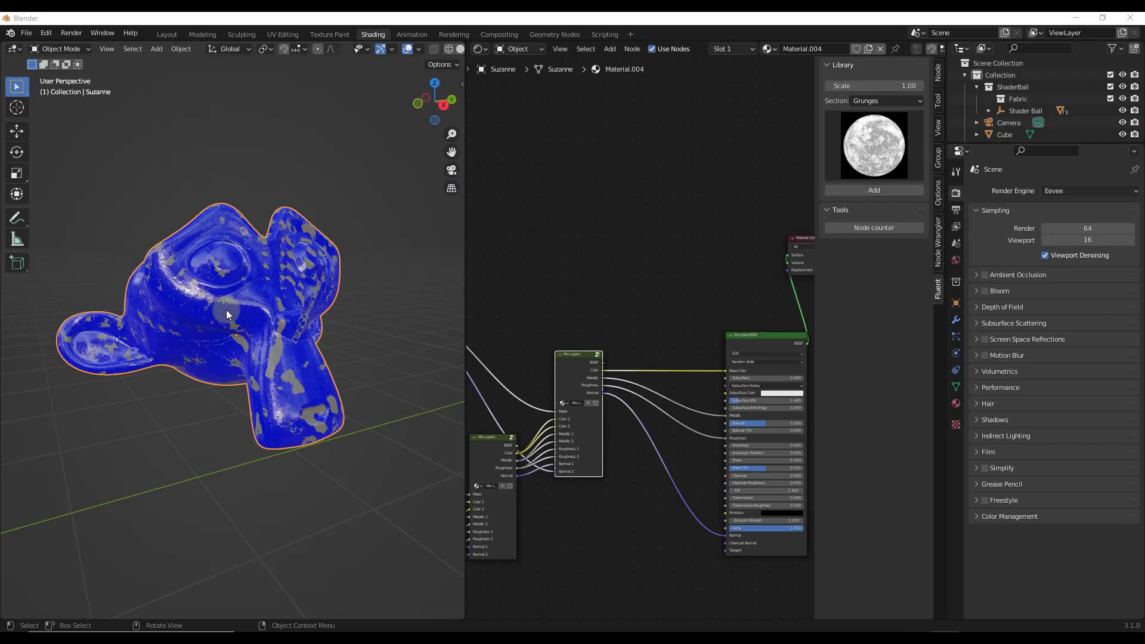
middle_click_drag(227, 309, 237, 317)
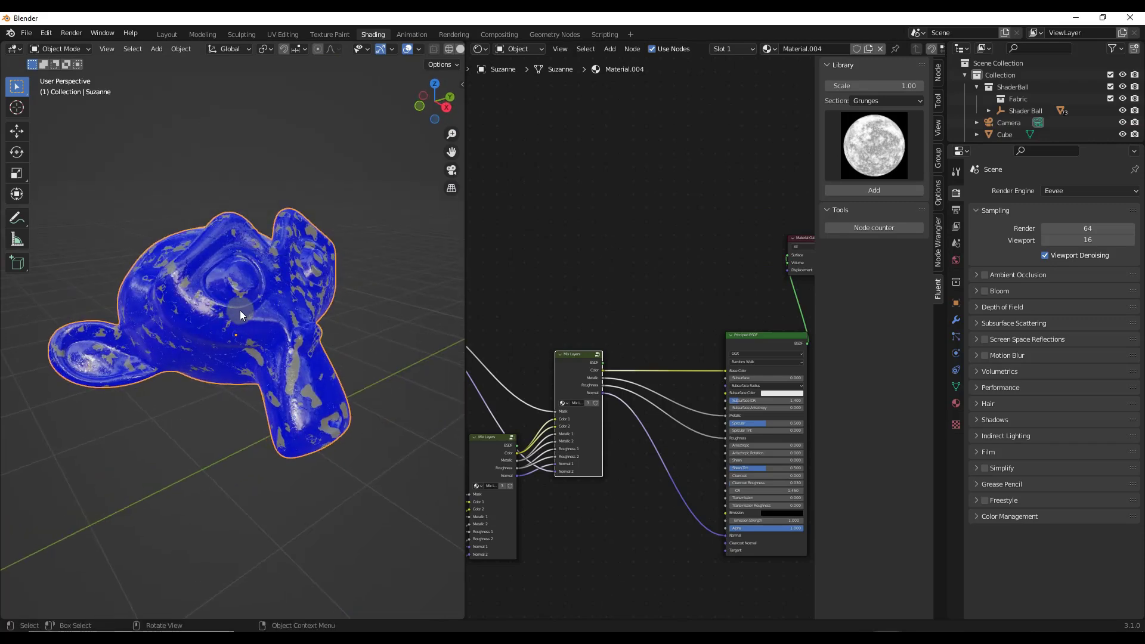
Enable Ambient Occlusion in the Eevee render properties to deepen Suzanne's shading.
scroll(223, 256, "up", 6)
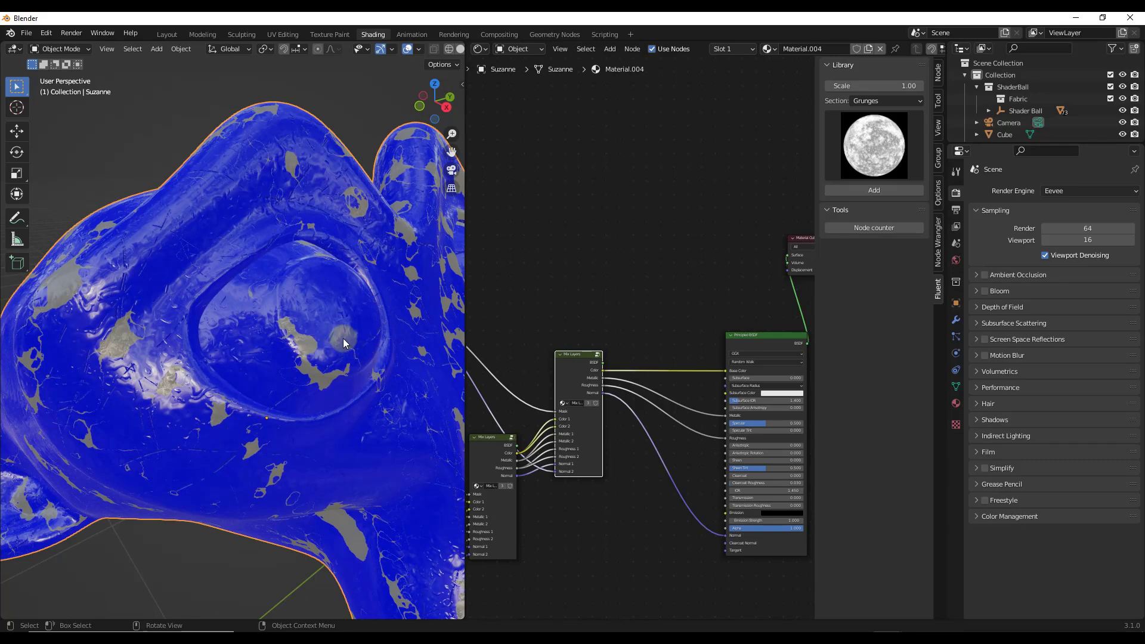
scroll(343, 335, "down", 5)
middle_click_drag(341, 327, 325, 308)
scroll(680, 240, "down", 1)
scroll(677, 237, "down", 1)
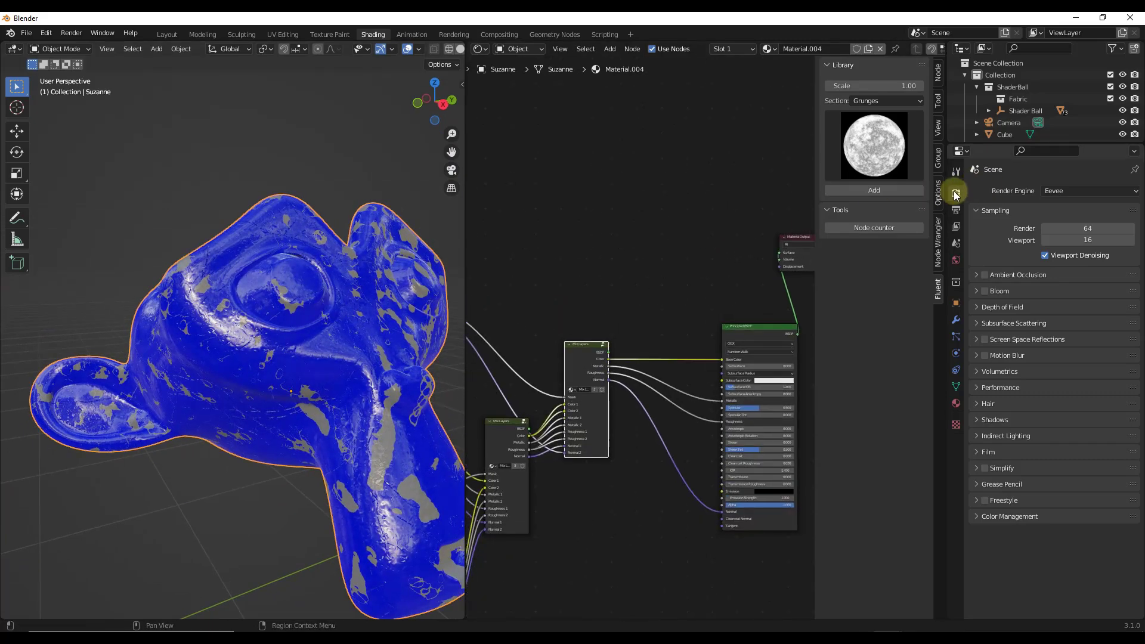
left_click(984, 275)
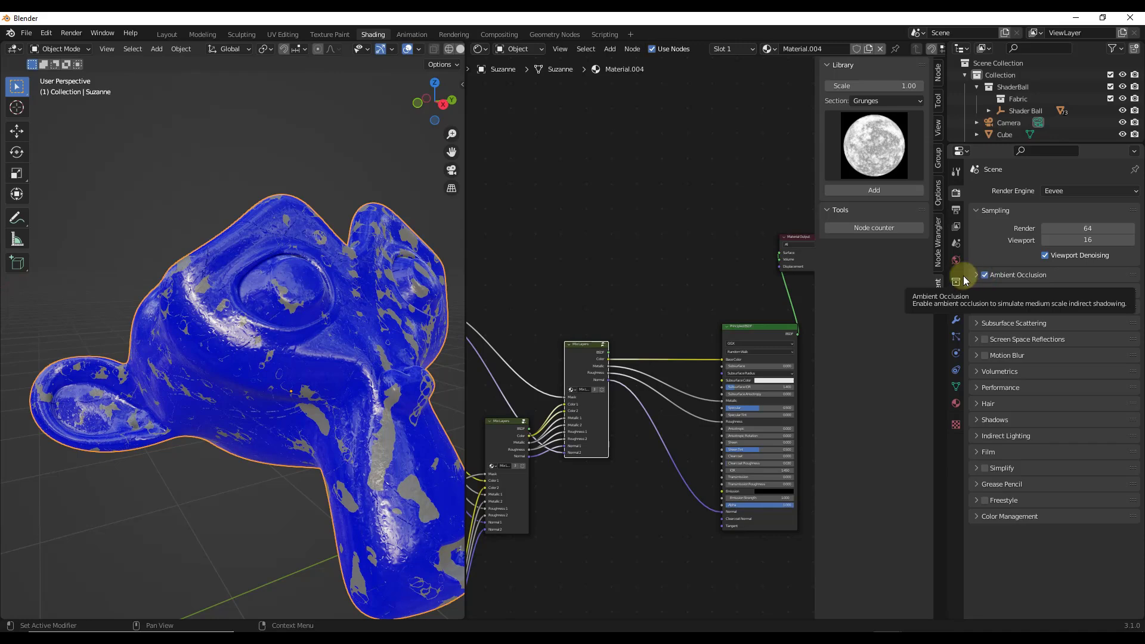
scroll(614, 253, "up", 3)
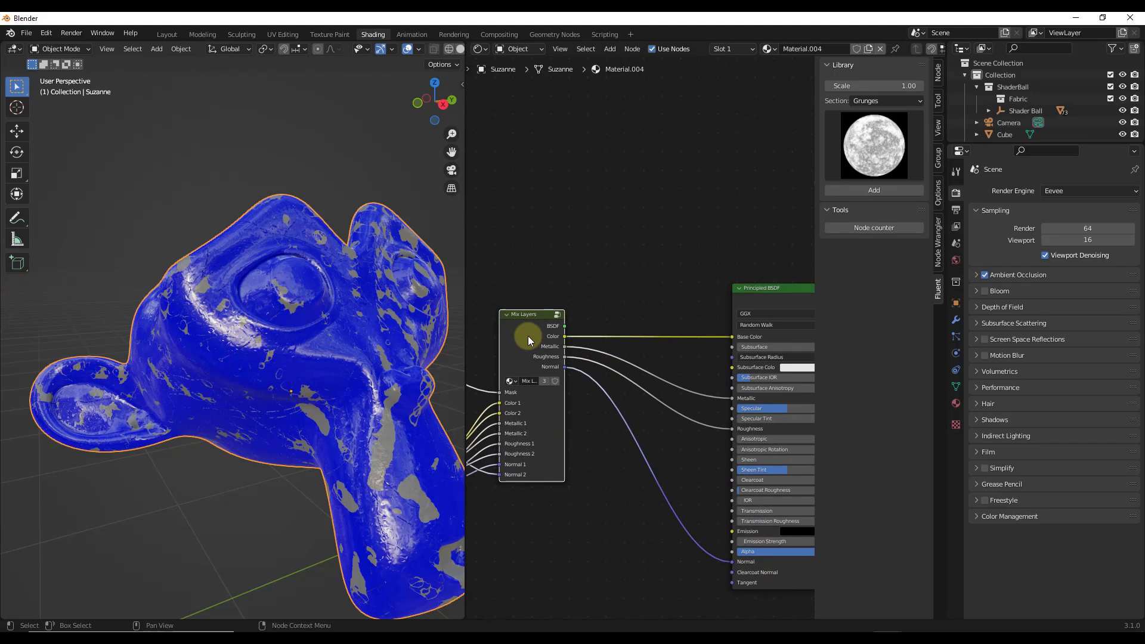
Add a new Fluent Mix Layers node placed just before the Principled BSDF.
key("f")
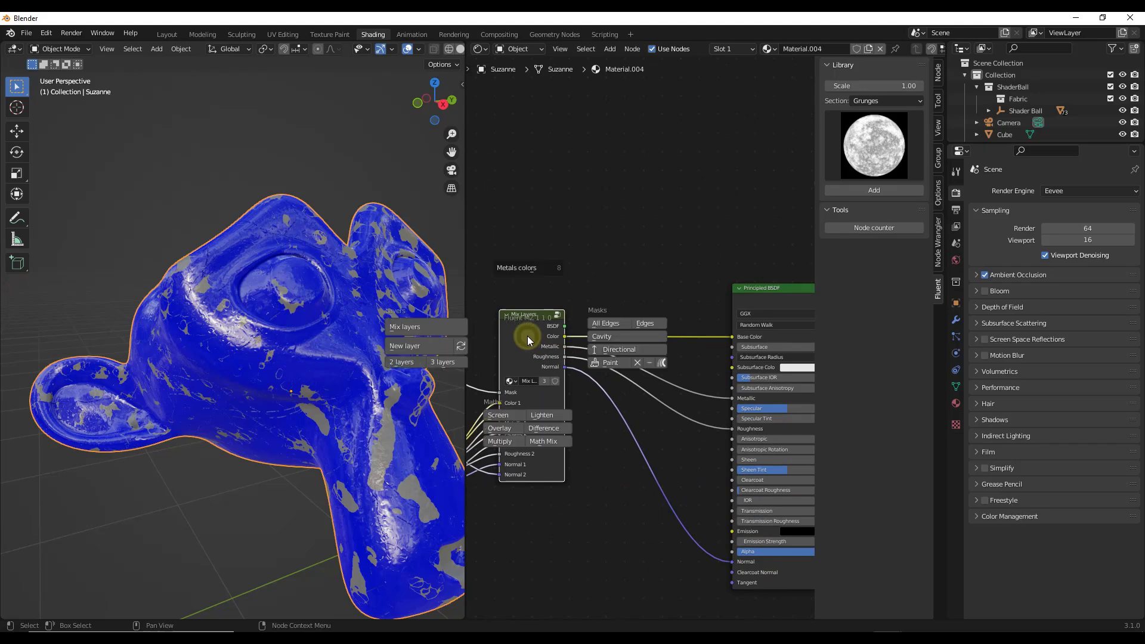
left_click(417, 345)
left_click(643, 212)
scroll(700, 288, "down", 5)
scroll(674, 256, "up", 9)
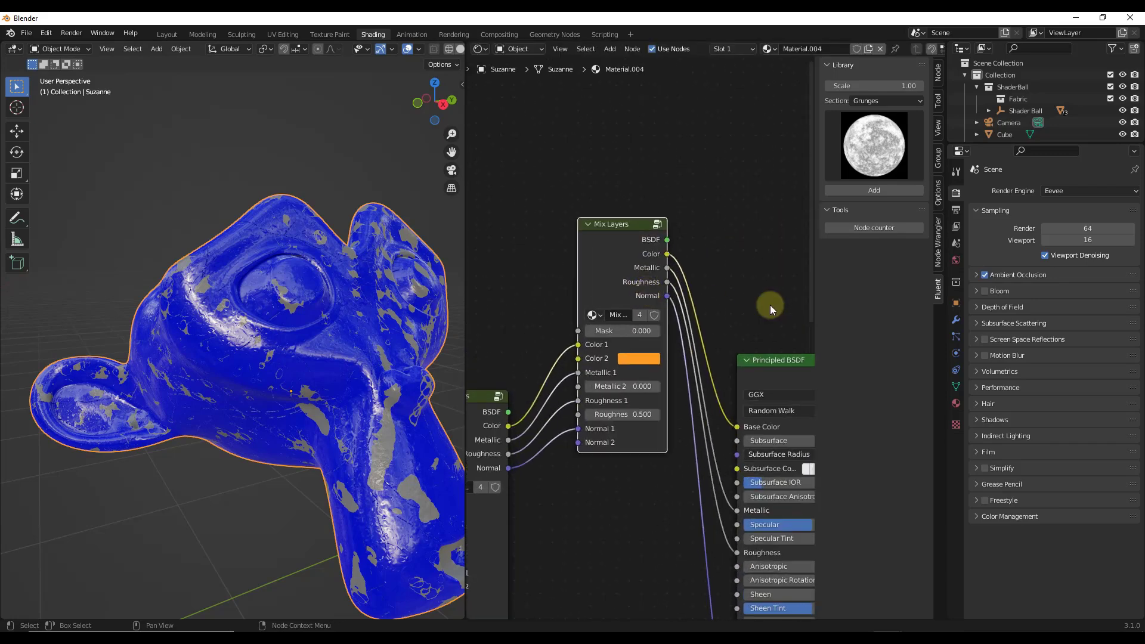
scroll(771, 305, "down", 2)
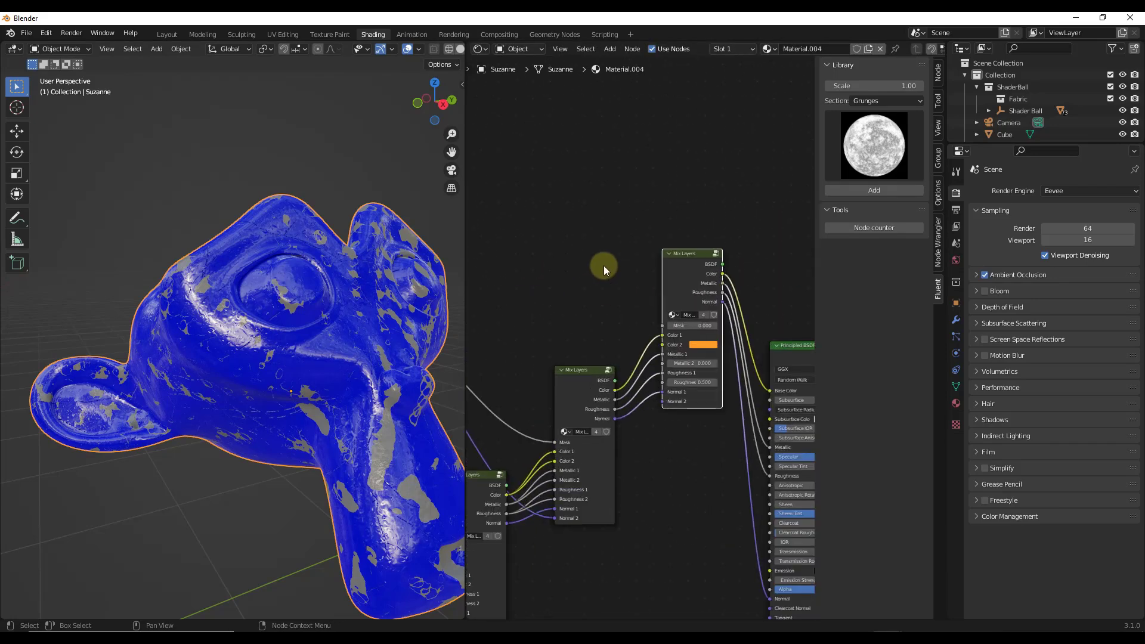
key("shift+f")
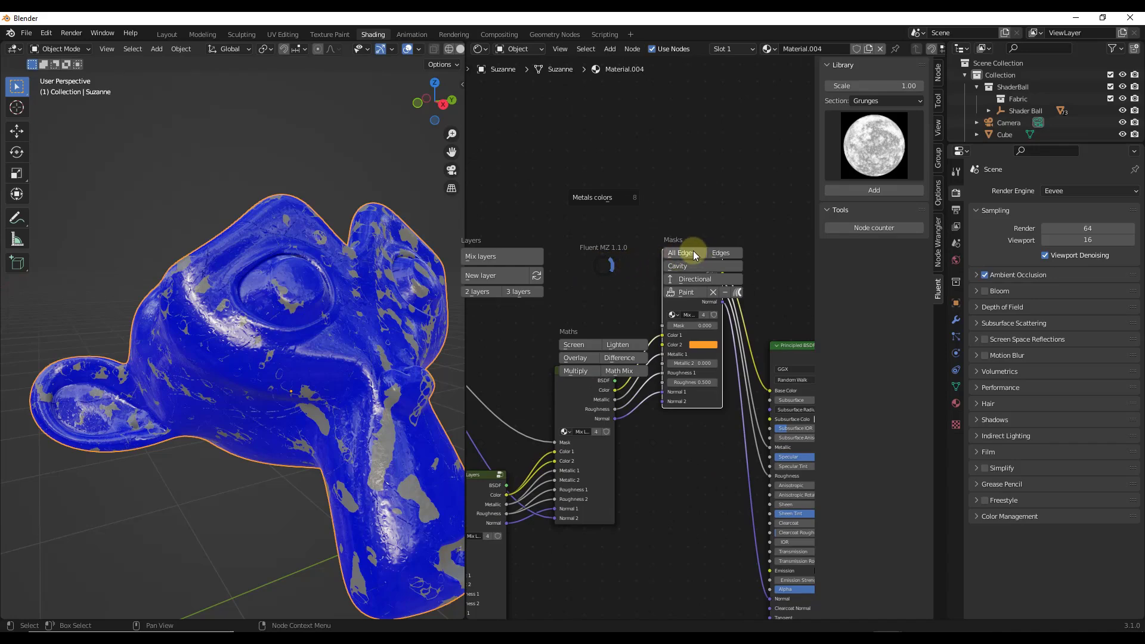
Add an All edges mask node and move it aside.
left_click(693, 252)
left_click(609, 256)
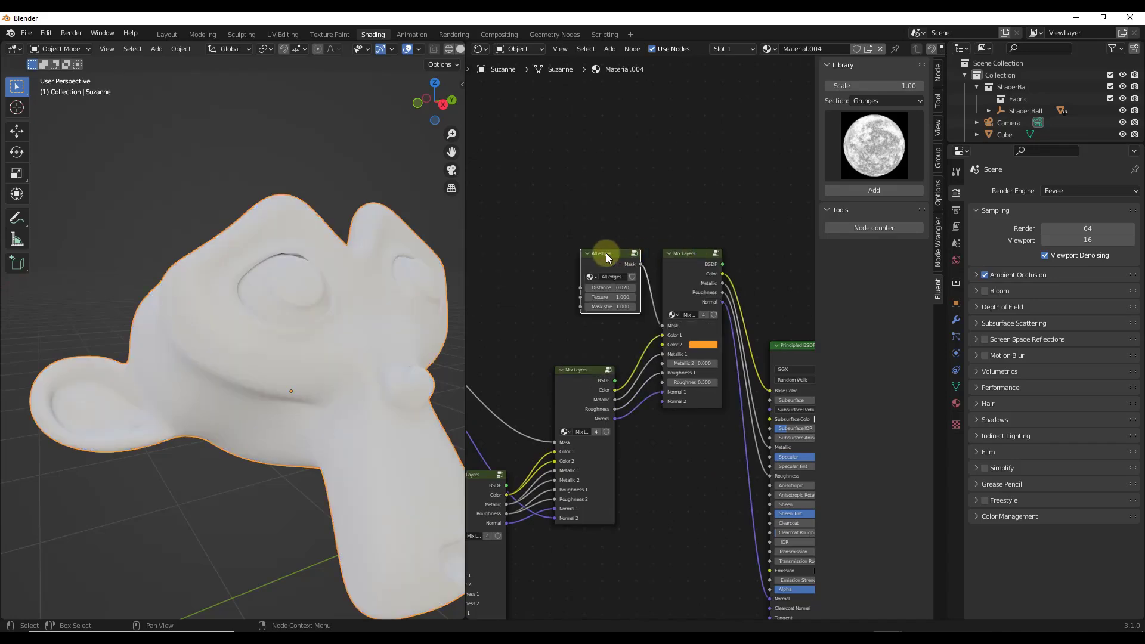
left_click_drag(606, 253, 563, 234)
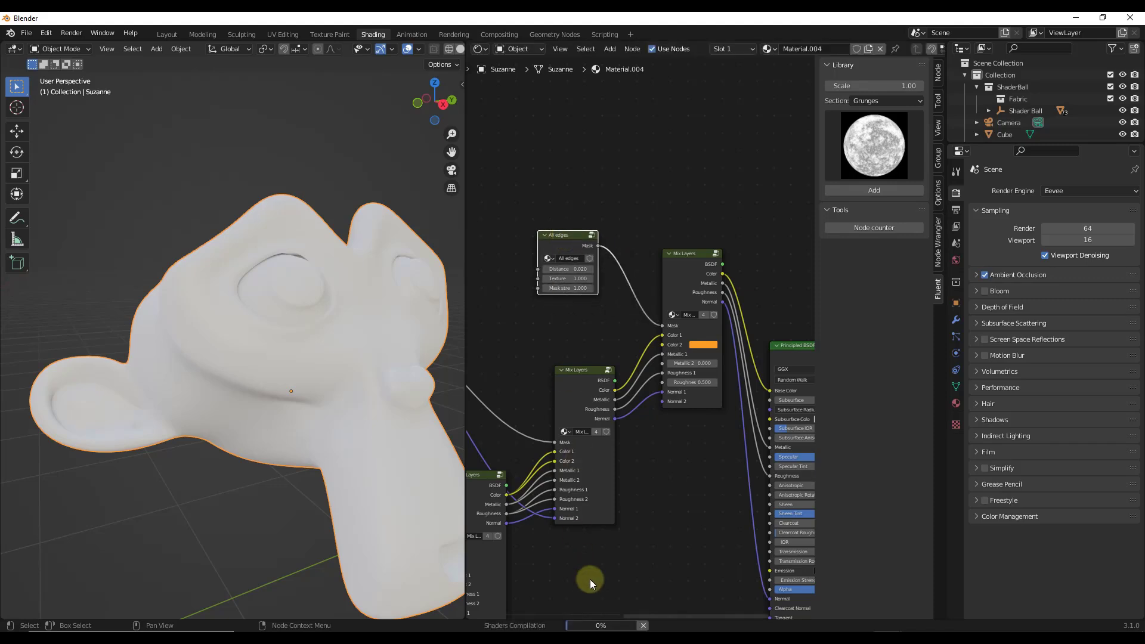
Add a Fluent Edges mask node and connect it to the Mix Layers Mask input.
key("shift+f")
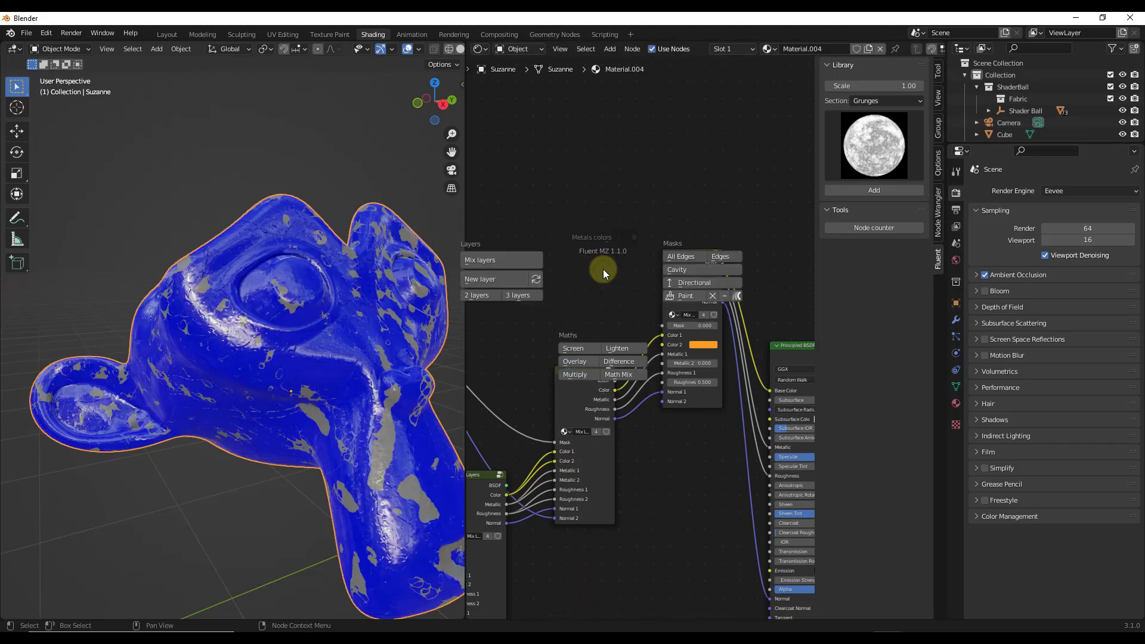
left_click(721, 257)
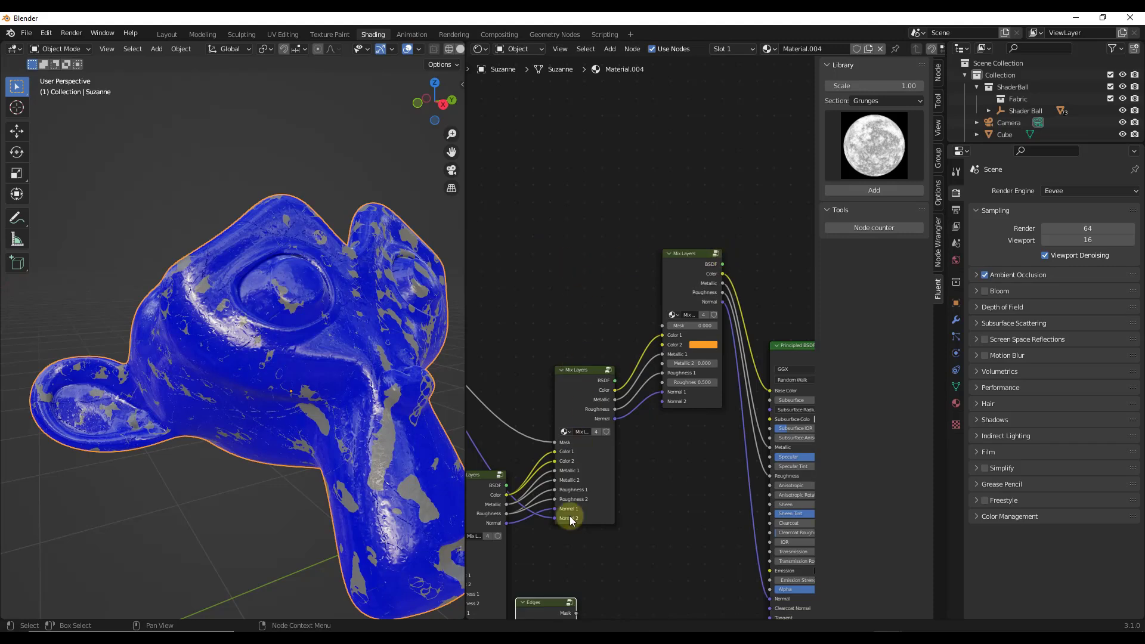
left_click_drag(542, 606, 665, 328)
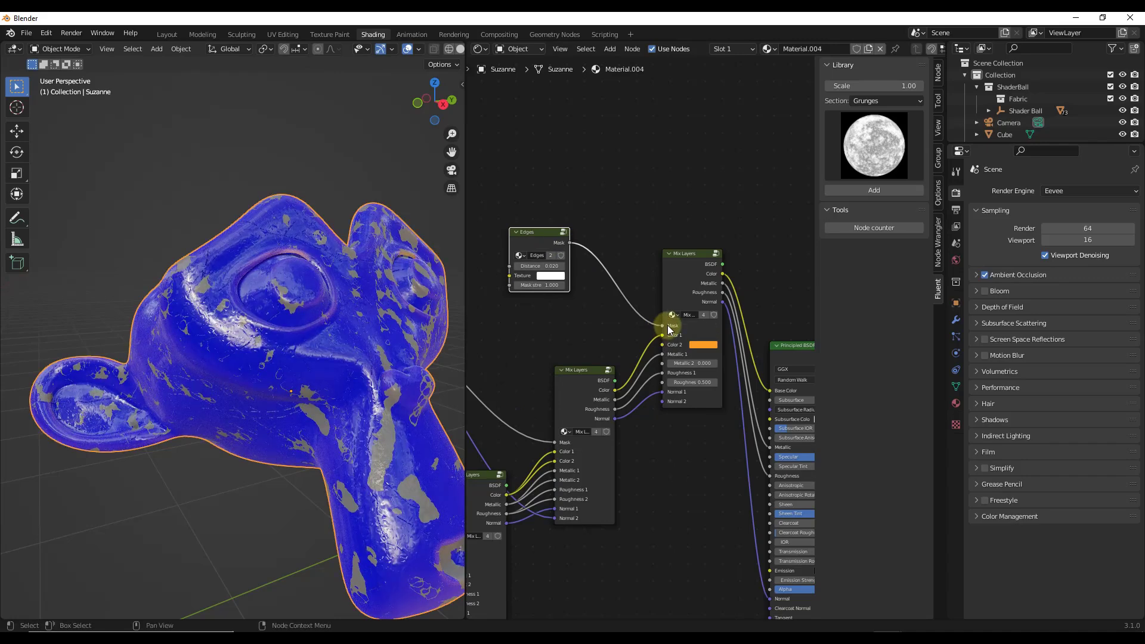
Widen the Edges mask Distance in several increments.
scroll(284, 255, "up", 6)
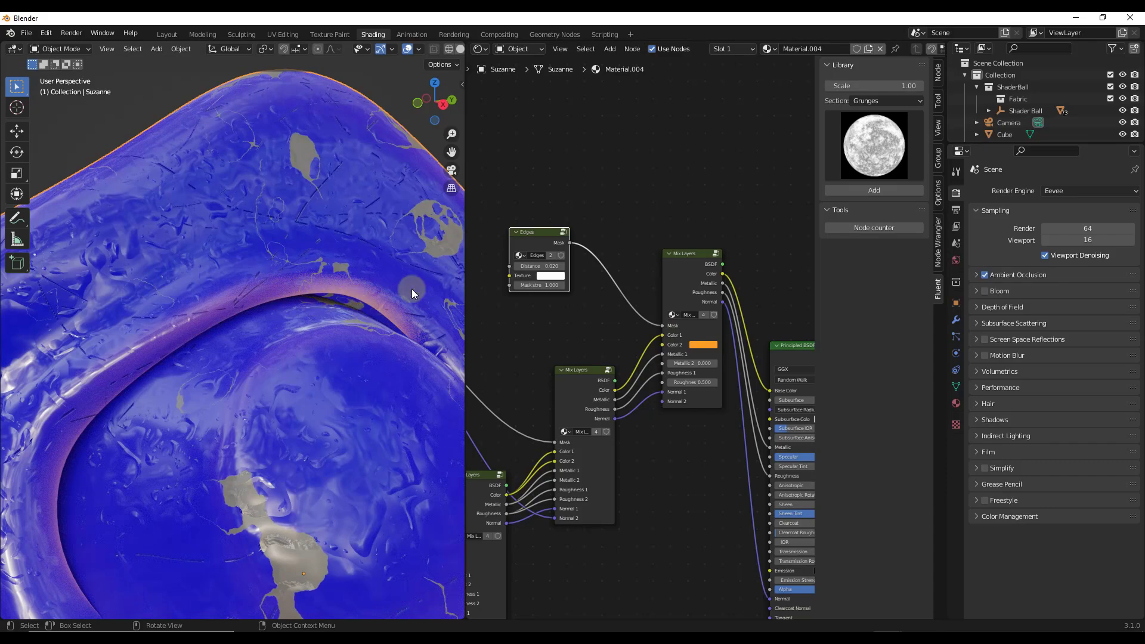
left_click(563, 266)
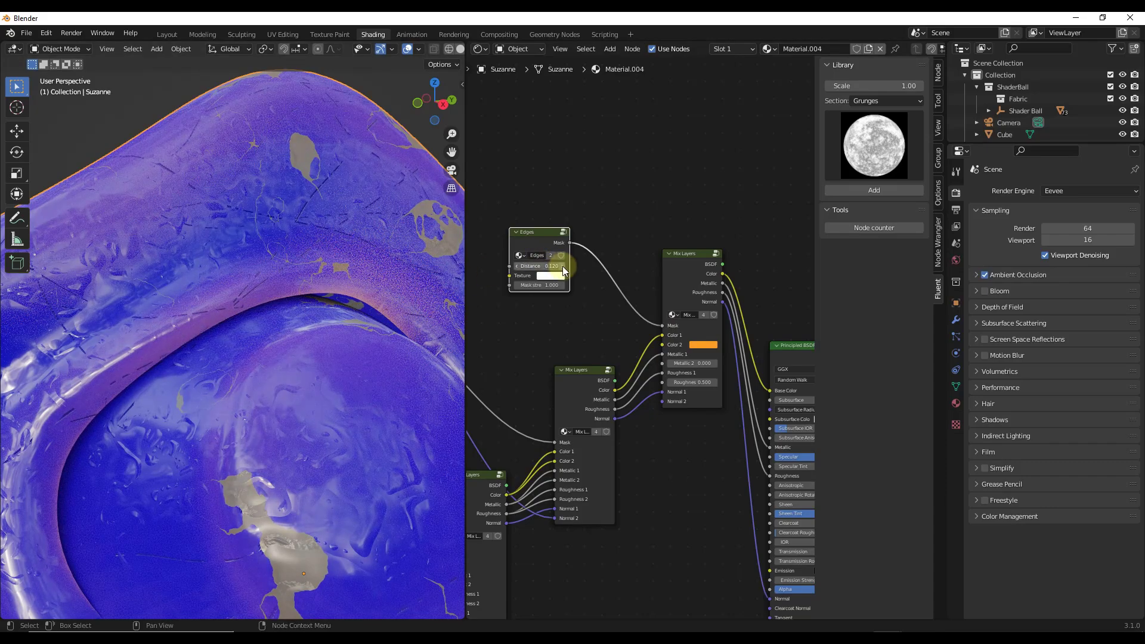
left_click(563, 266)
left_click(563, 266)
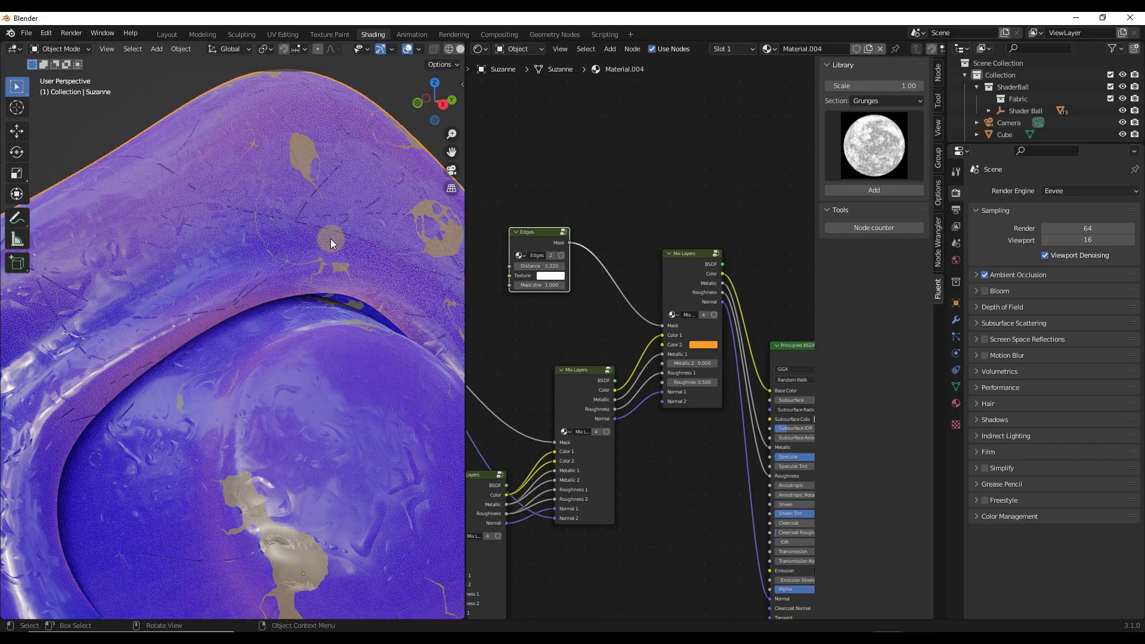
scroll(322, 237, "down", 8)
scroll(317, 287, "up", 3)
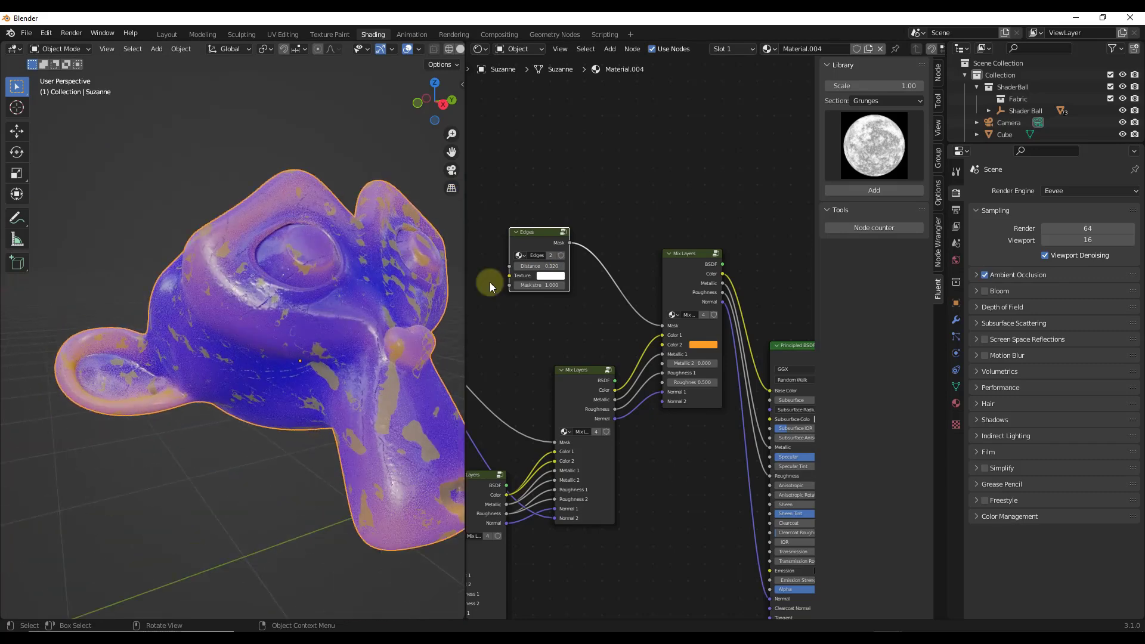
Set the edge Mask strength to 1 and Distance to 0.050, then strengthen the mask further.
left_click_drag(547, 288, 554, 288)
left_click(555, 289)
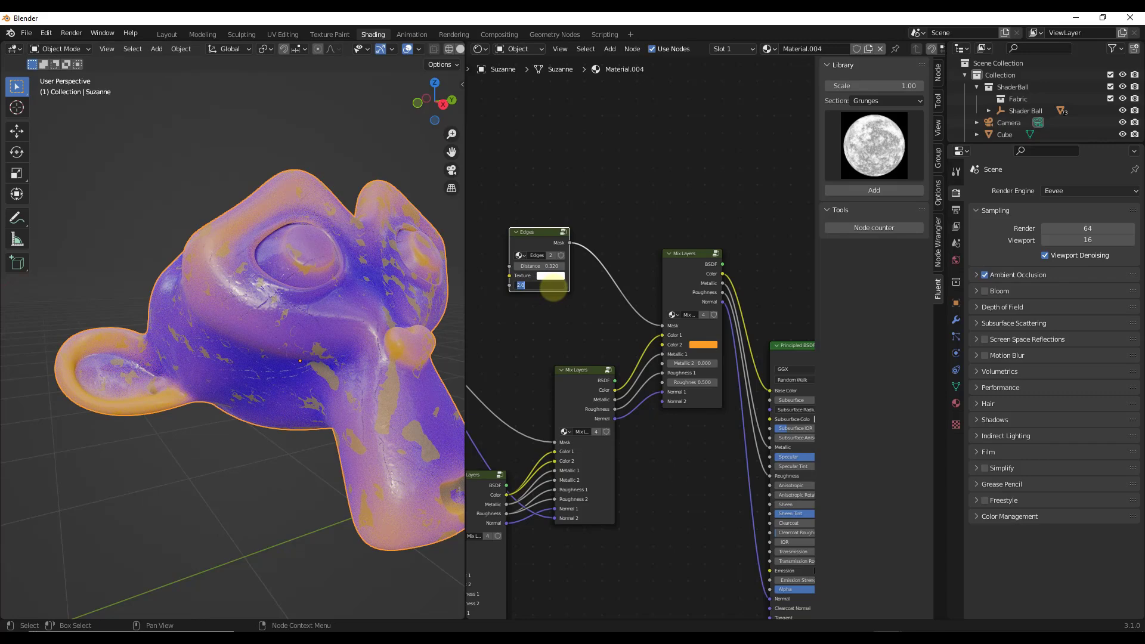
type("1")
key("Return")
left_click(544, 266)
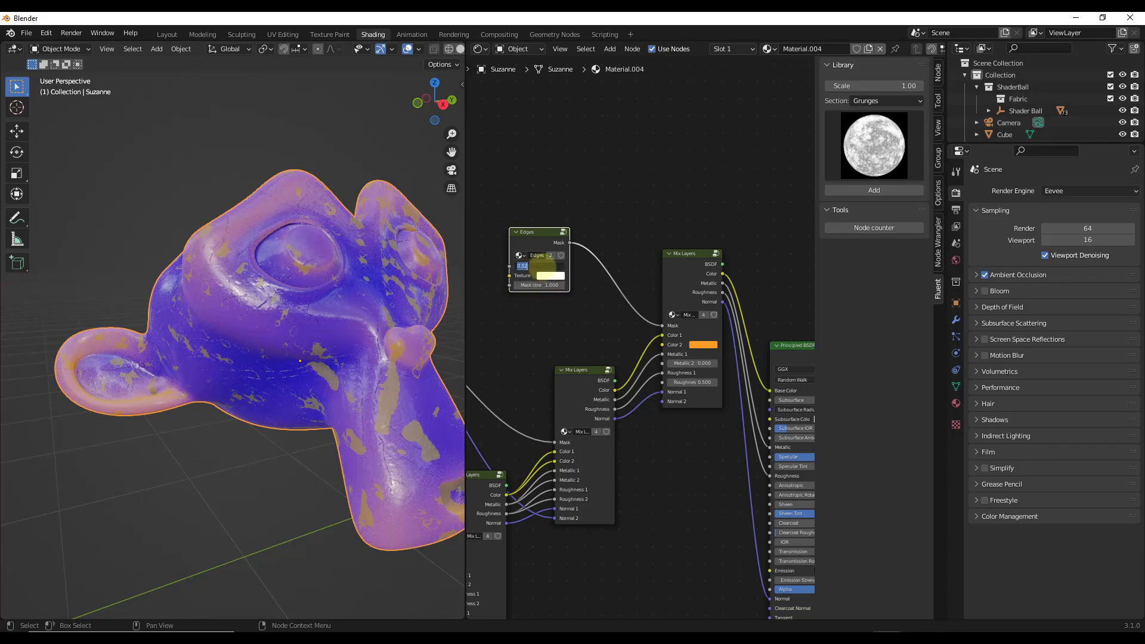
key("Return")
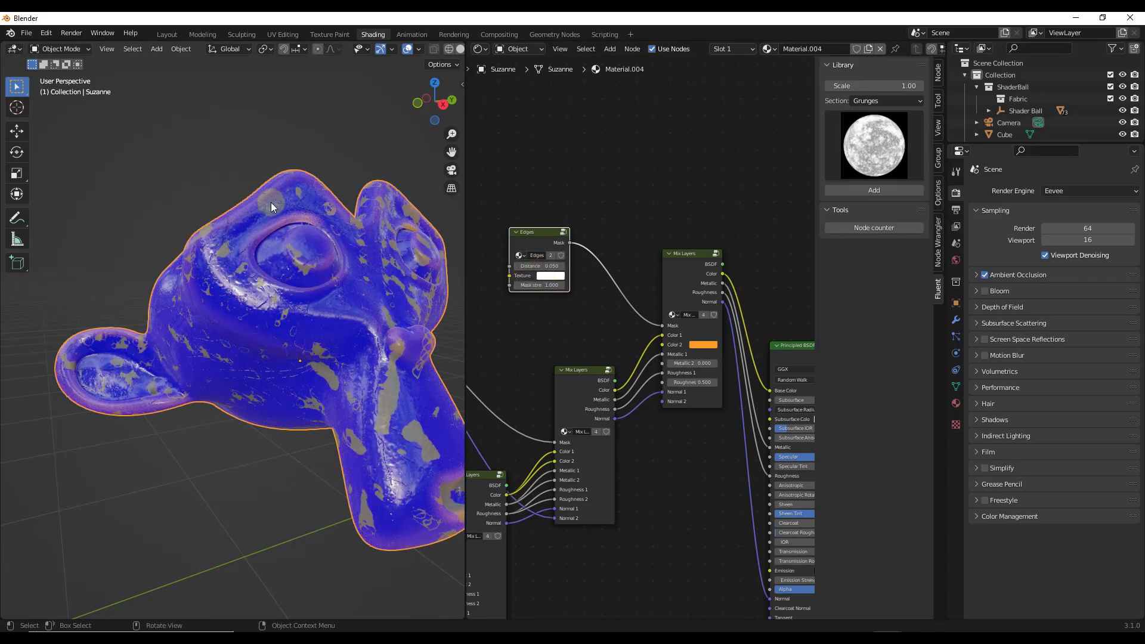
scroll(304, 213, "up", 6)
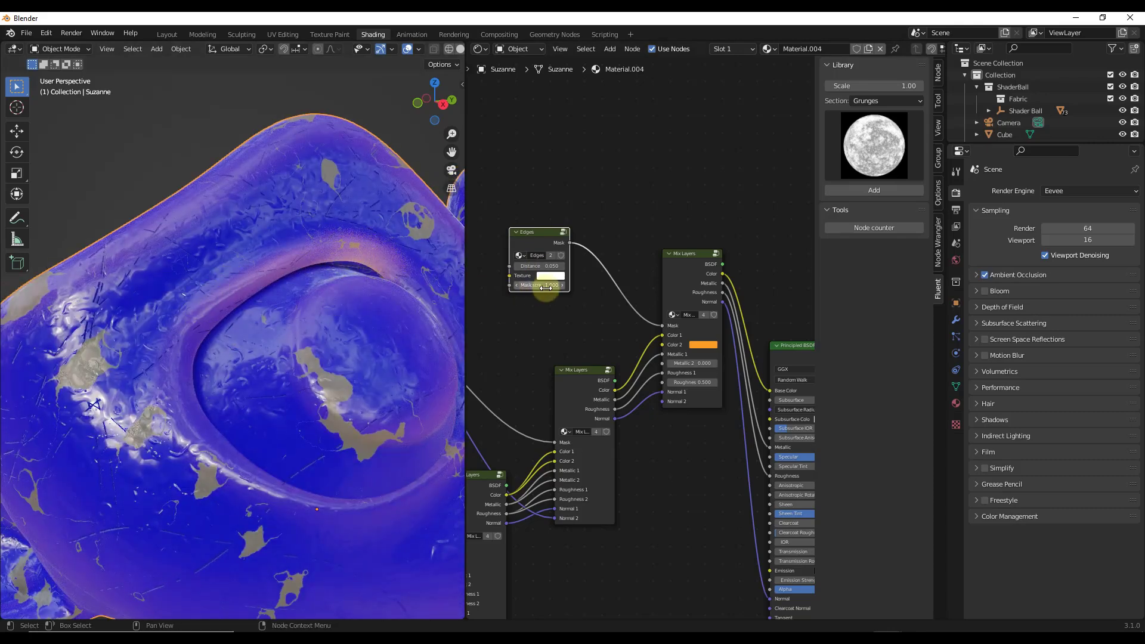
mouse_move(550, 294)
left_mouse_down()
mouse_move(581, 285)
mouse_move(549, 291)
left_mouse_up()
scroll(259, 221, "down", 4)
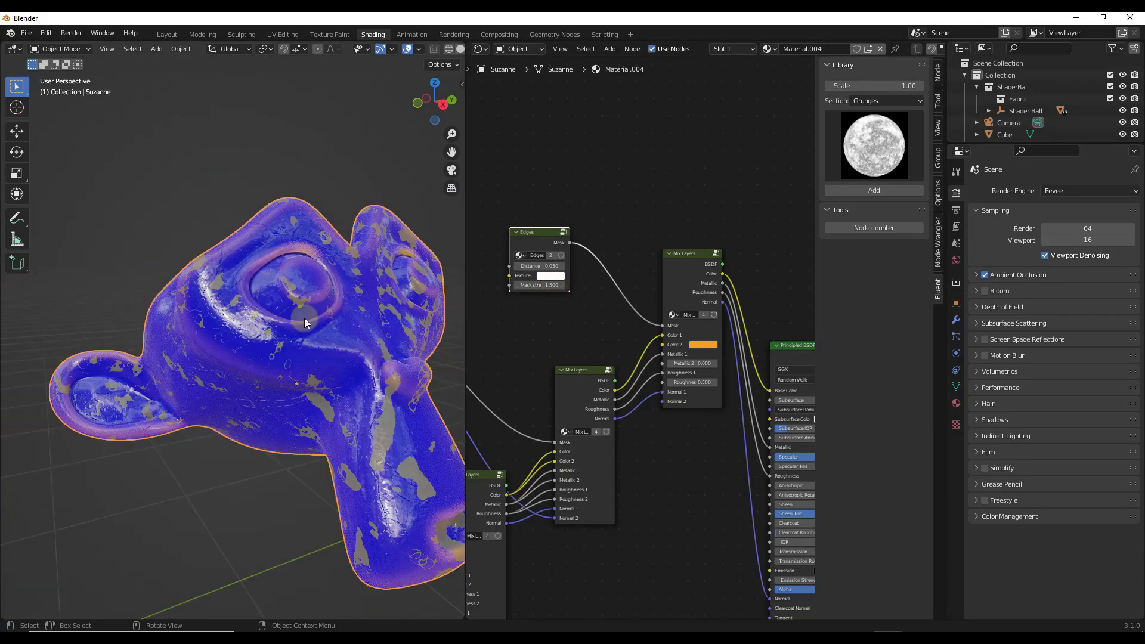
middle_click_drag(383, 370, 361, 329)
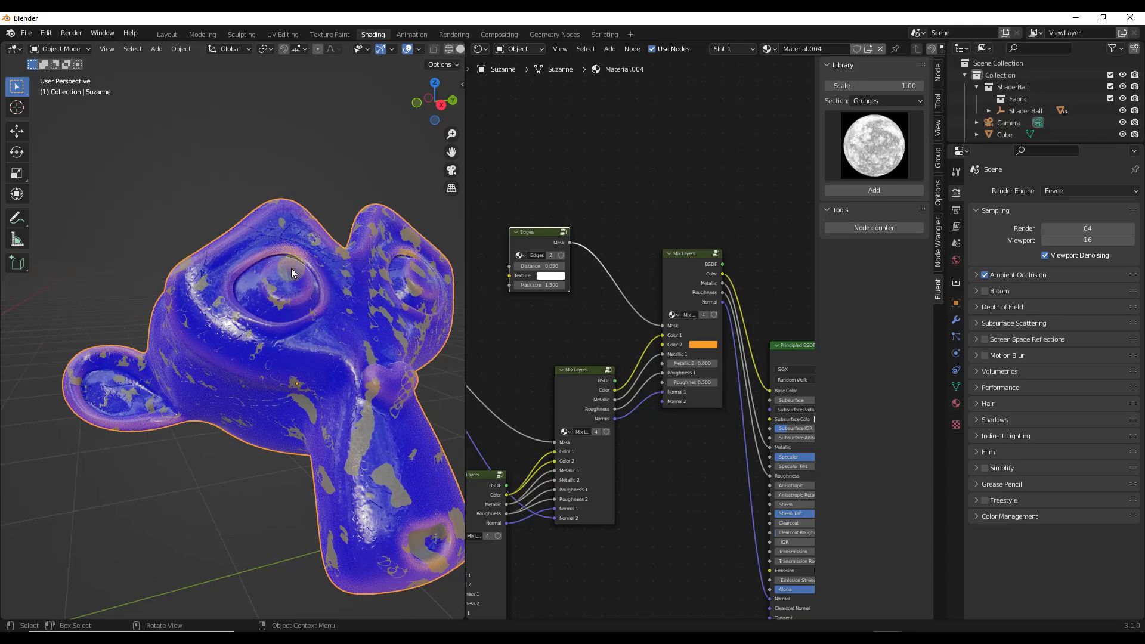
scroll(286, 252, "up", 5)
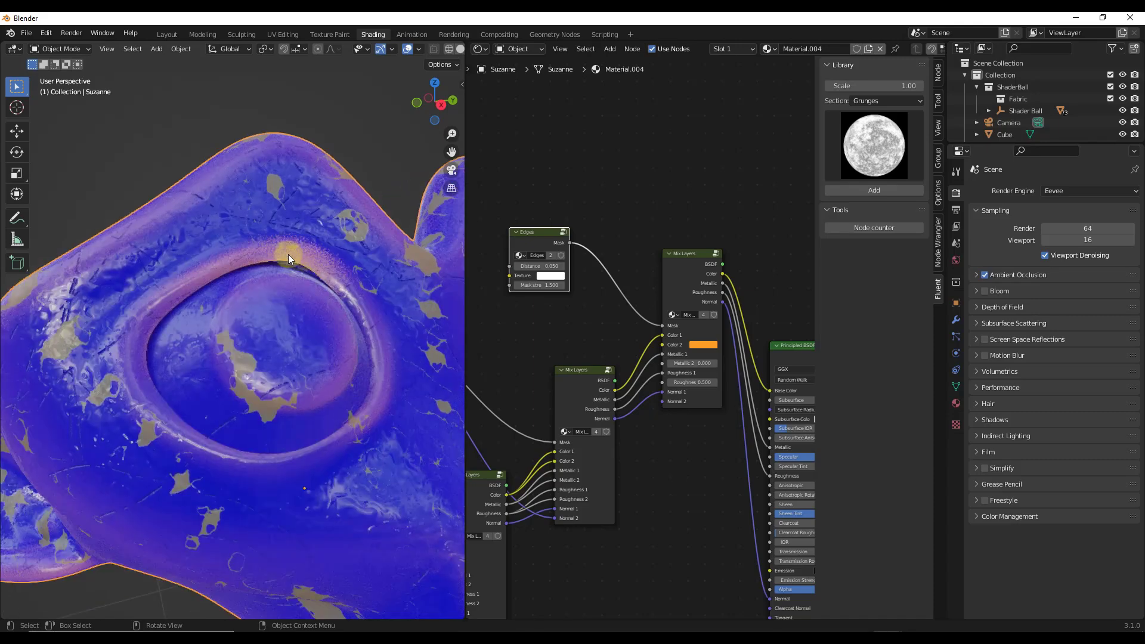
scroll(297, 261, "up", 2)
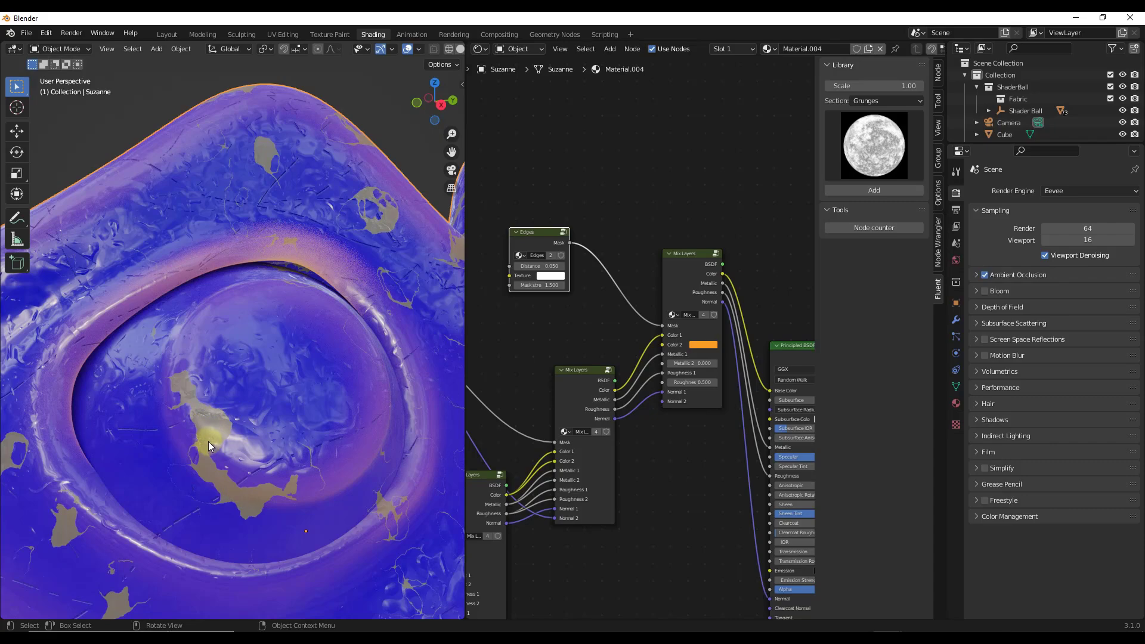
scroll(204, 430, "up", 7)
middle_click_drag(204, 418, 327, 317, "shift")
scroll(233, 322, "up", 3)
scroll(231, 309, "down", 4)
scroll(230, 306, "down", 10)
left_click(537, 245)
Rearrange the Edges, upper Mix Layers and lower Layer nodes for linking.
left_click_drag(534, 232, 507, 216)
left_click_drag(575, 379, 596, 422)
scroll(656, 365, "down", 3)
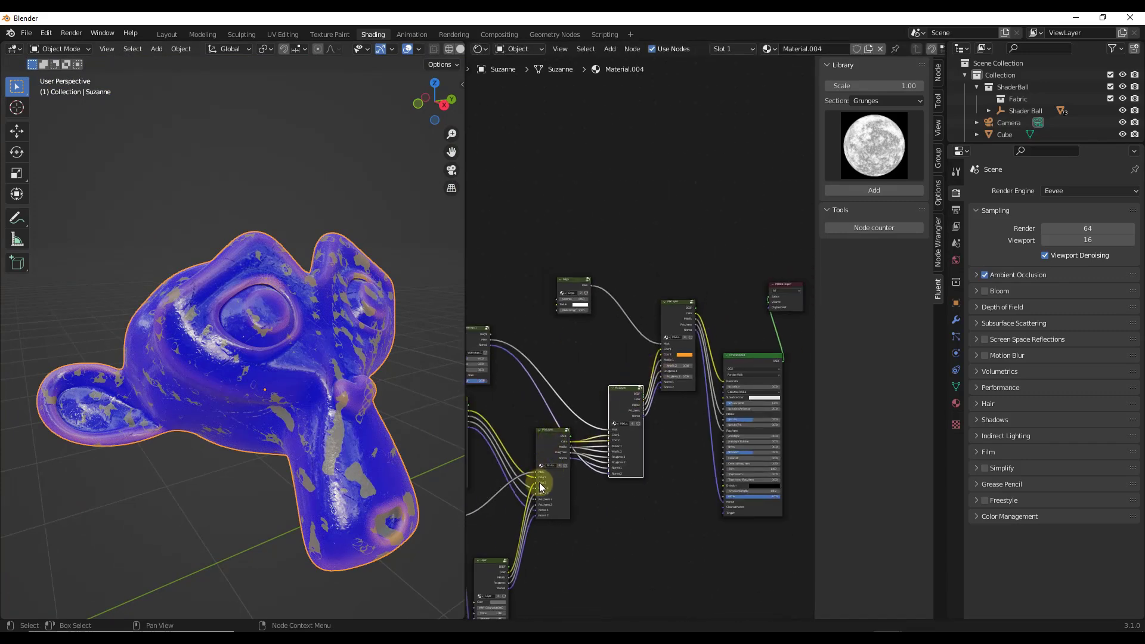
scroll(486, 585, "up", 2)
scroll(558, 515, "down", 6)
middle_click_drag(529, 549, 650, 492)
scroll(529, 542, "up", 5)
scroll(518, 545, "up", 1)
scroll(579, 504, "up", 4)
left_click_drag(578, 503, 679, 129)
middle_click_drag(757, 134, 592, 198)
scroll(591, 198, "up", 6)
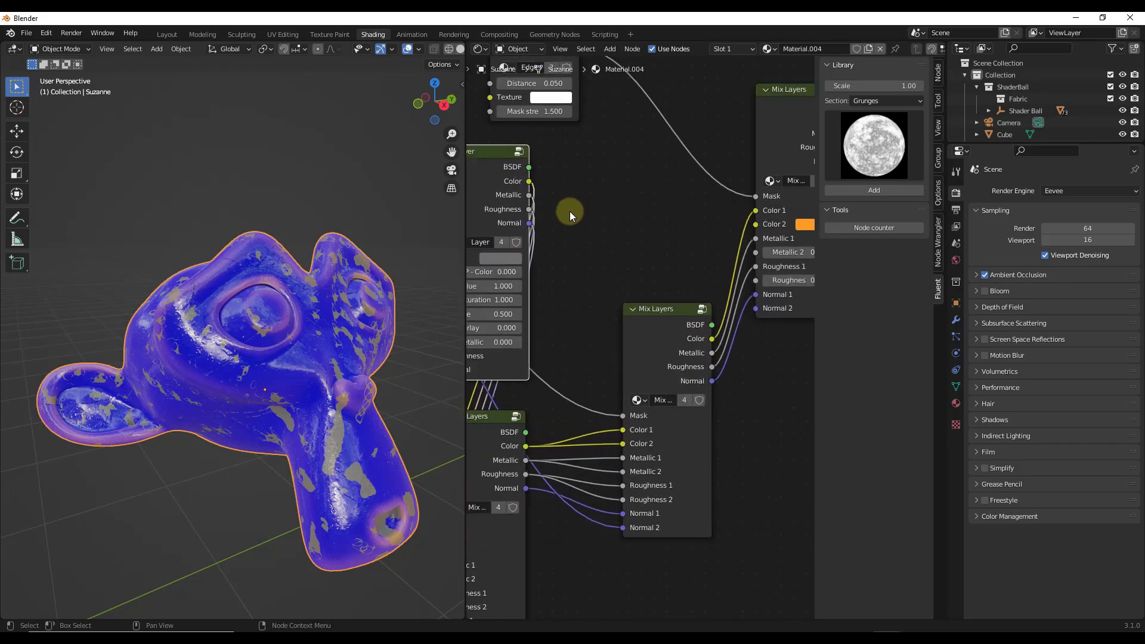
scroll(566, 209, "down", 1)
Link the Layer's Color, Metallic and Roughness to the upper mix's Color 2, Metallic 2 and Roughness 2.
left_click_drag(529, 186, 708, 220)
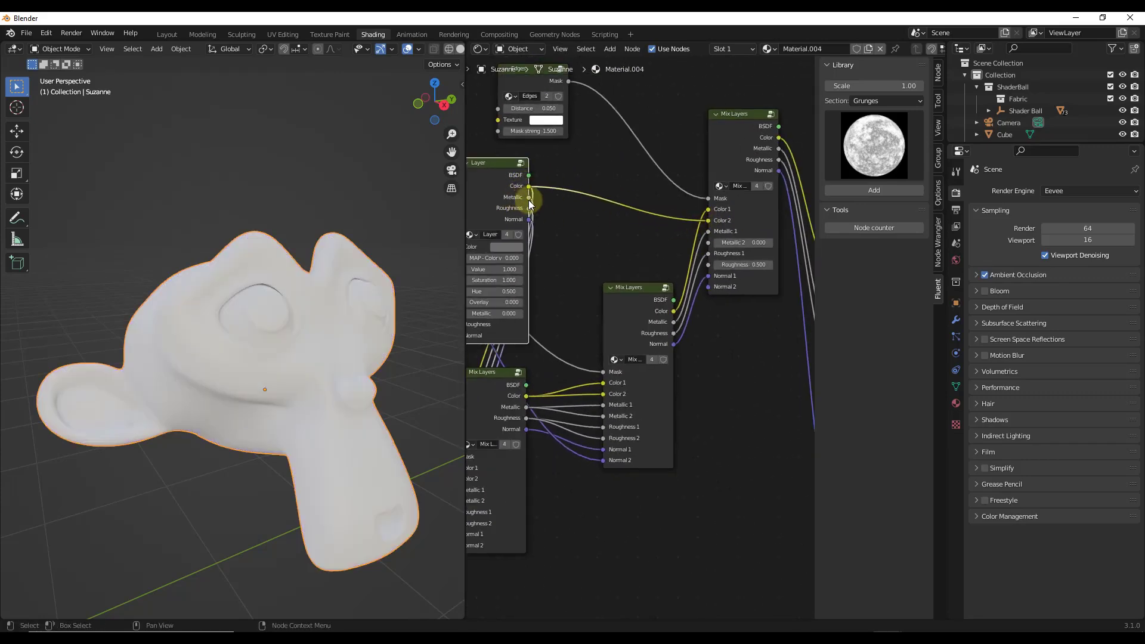
left_click_drag(529, 197, 708, 242)
left_click_drag(529, 208, 531, 210)
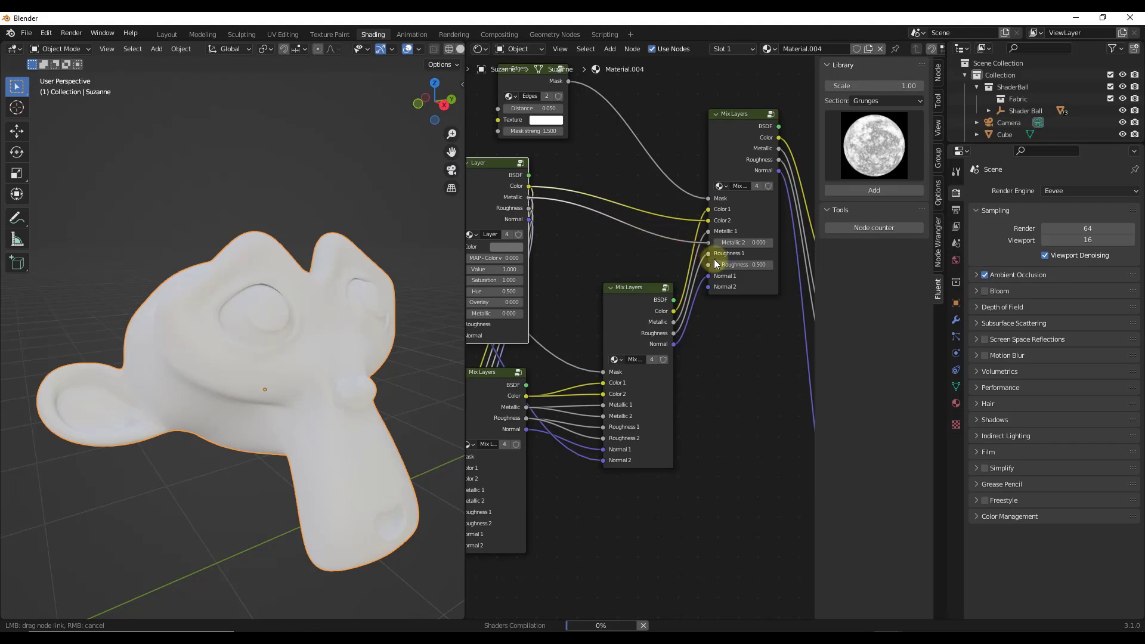
left_click_drag(706, 270, 708, 264)
left_click_drag(529, 218, 542, 219)
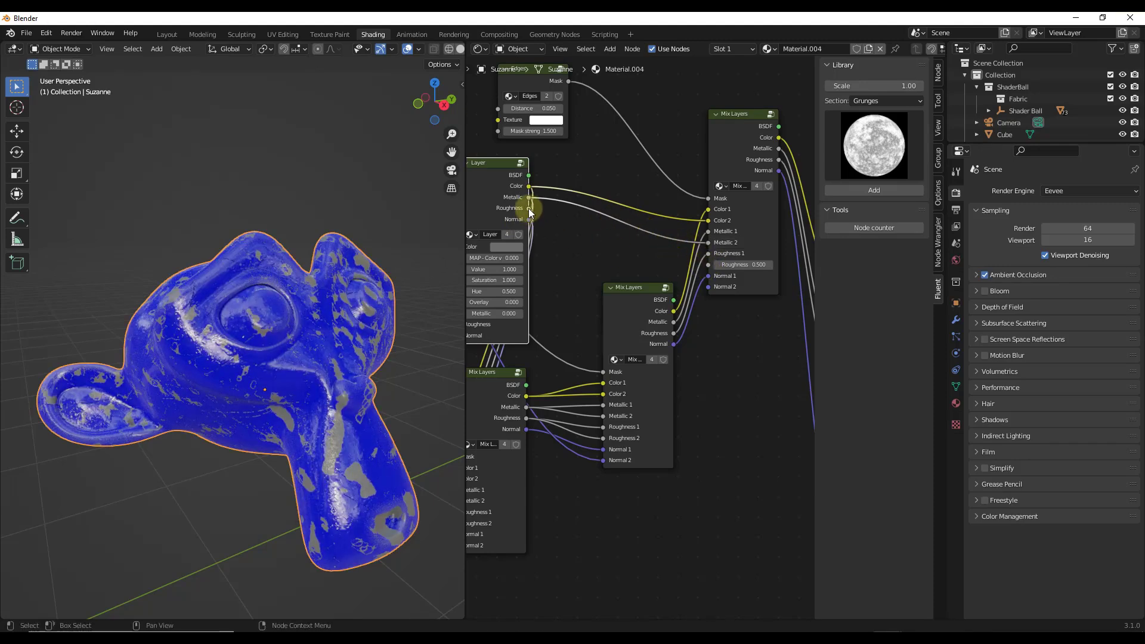
left_click_drag(529, 208, 713, 264)
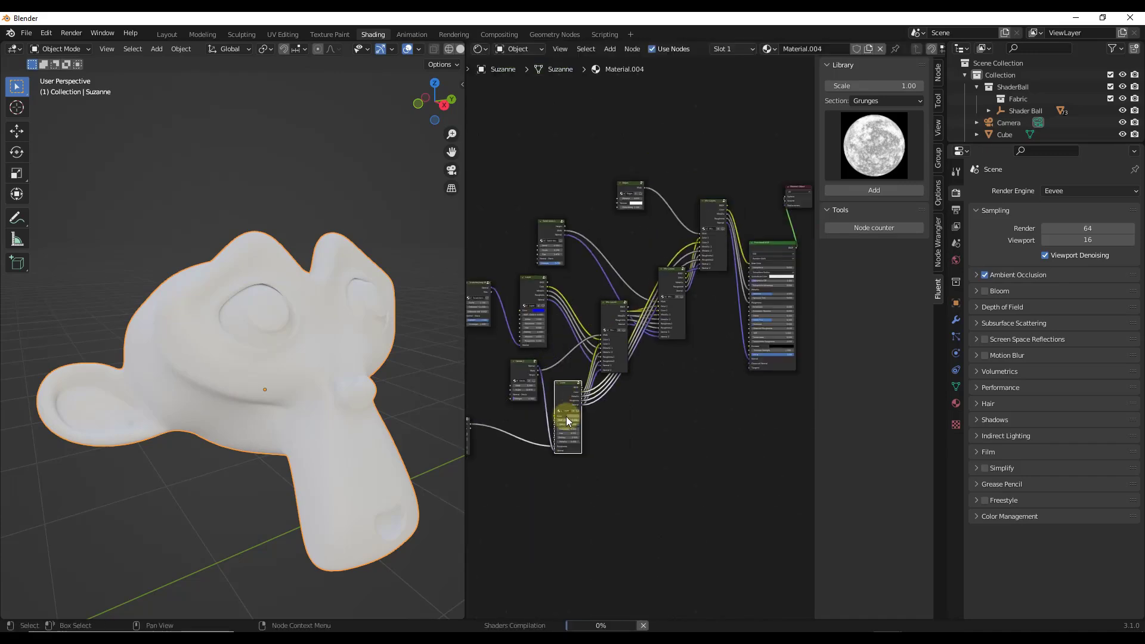
scroll(566, 416, "up", 3)
scroll(563, 410, "up", 6)
scroll(584, 450, "down", 9)
scroll(684, 146, "up", 11)
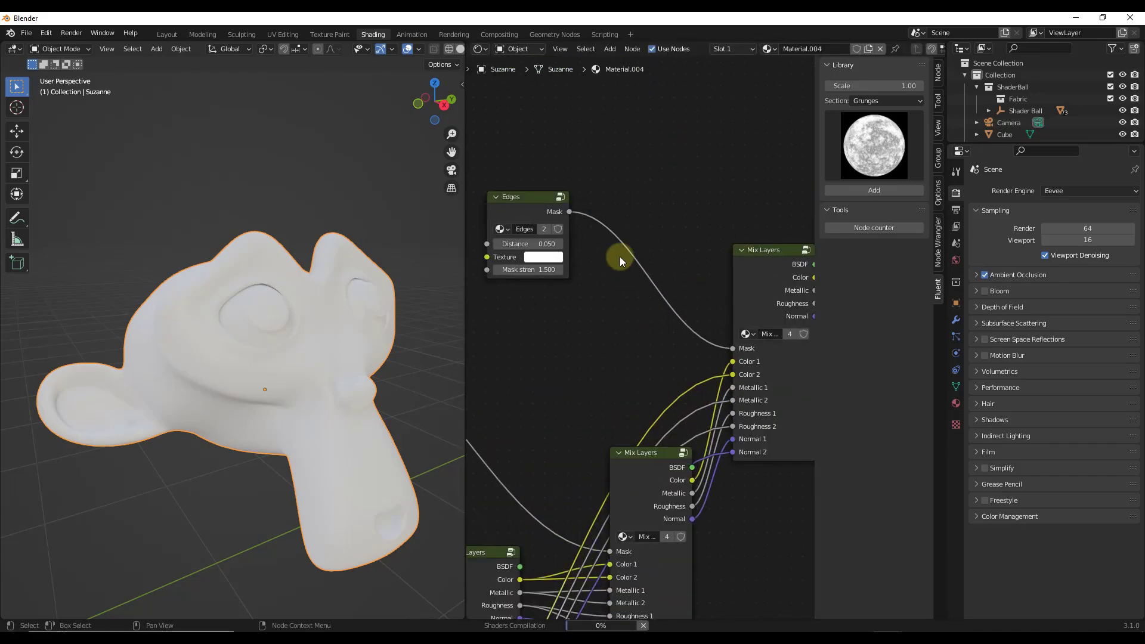
scroll(250, 292, "up", 10)
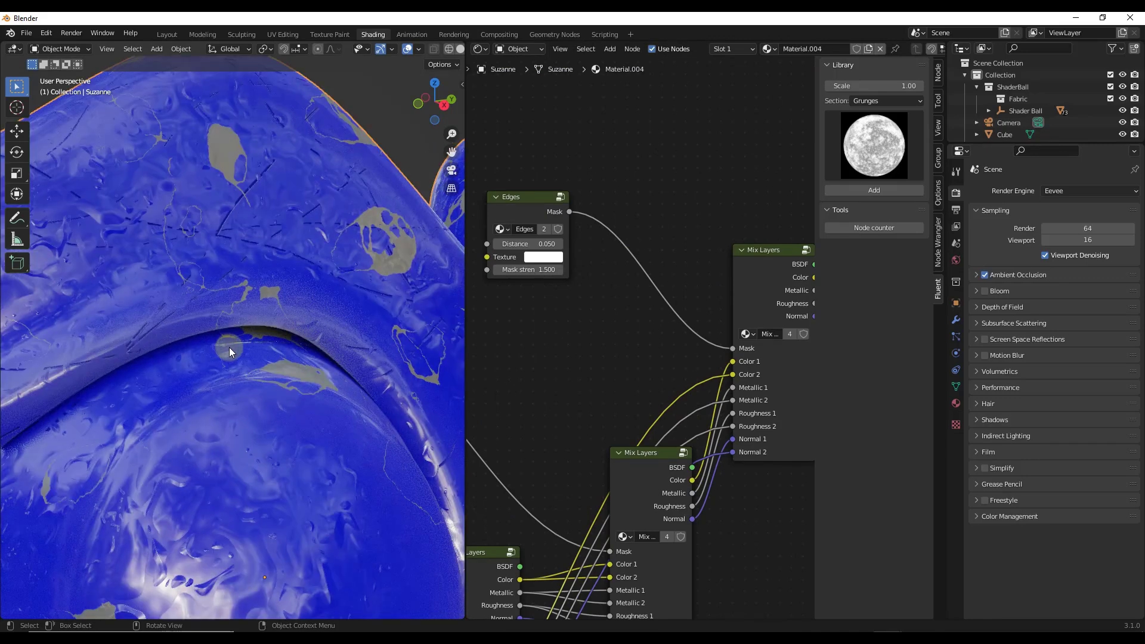
scroll(295, 329, "up", 2)
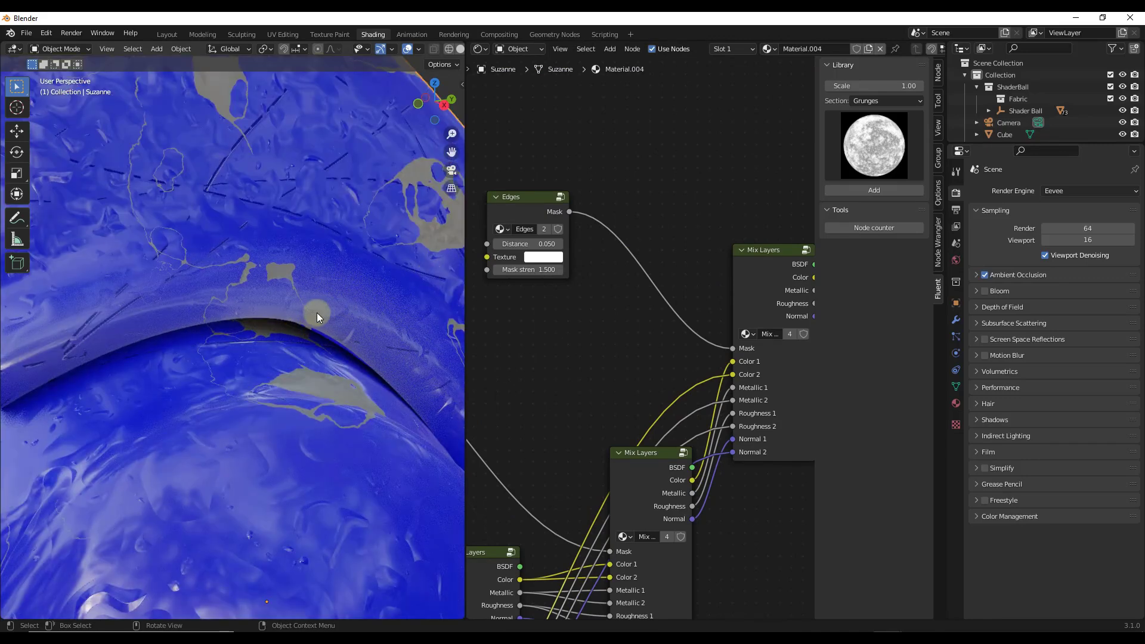
scroll(316, 313, "up", 3)
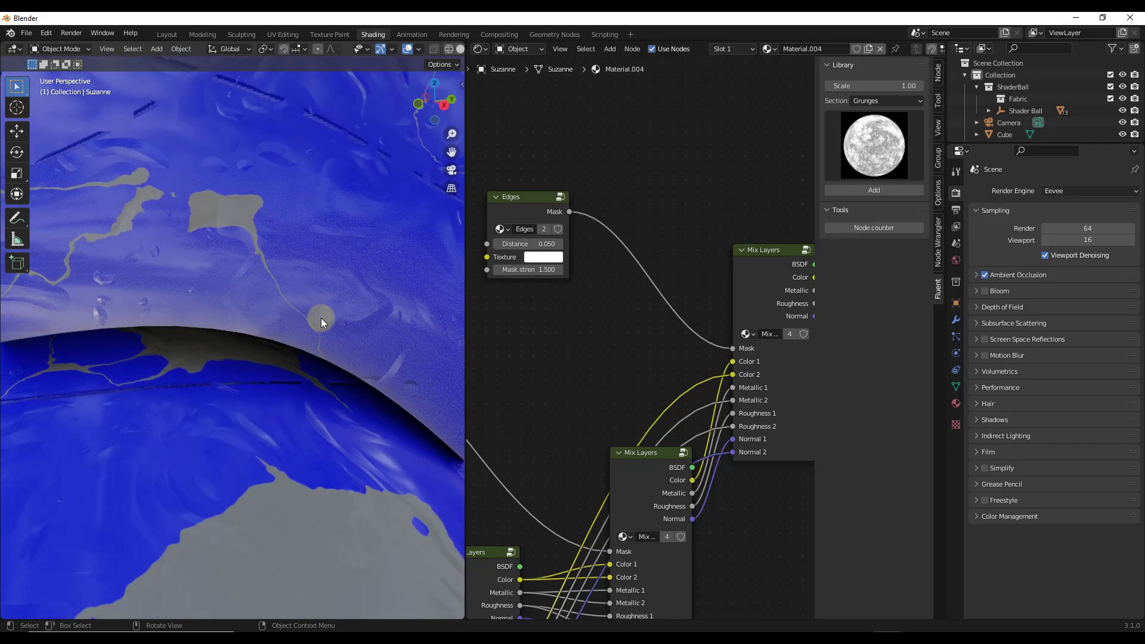
scroll(376, 319, "down", 6)
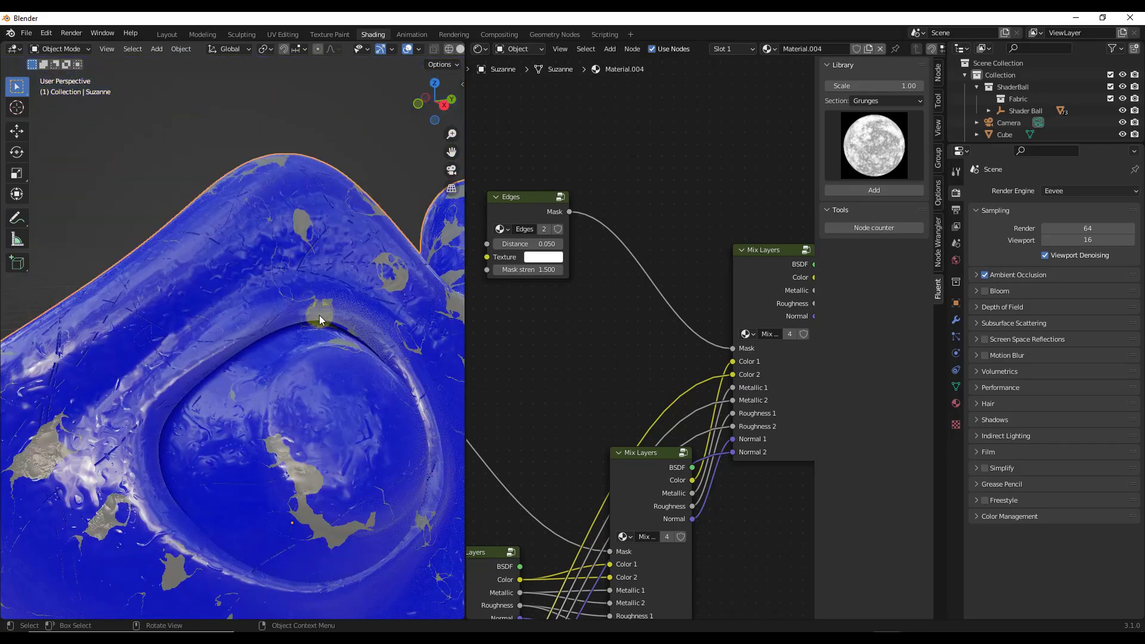
left_click_drag(532, 244, 550, 272)
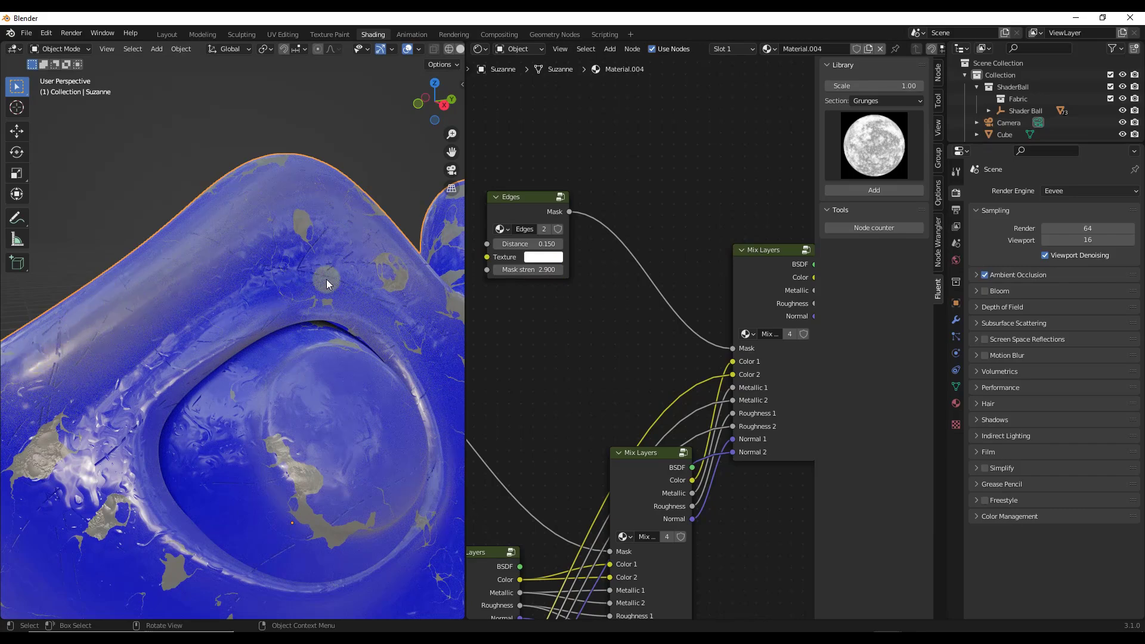
scroll(313, 285, "down", 8)
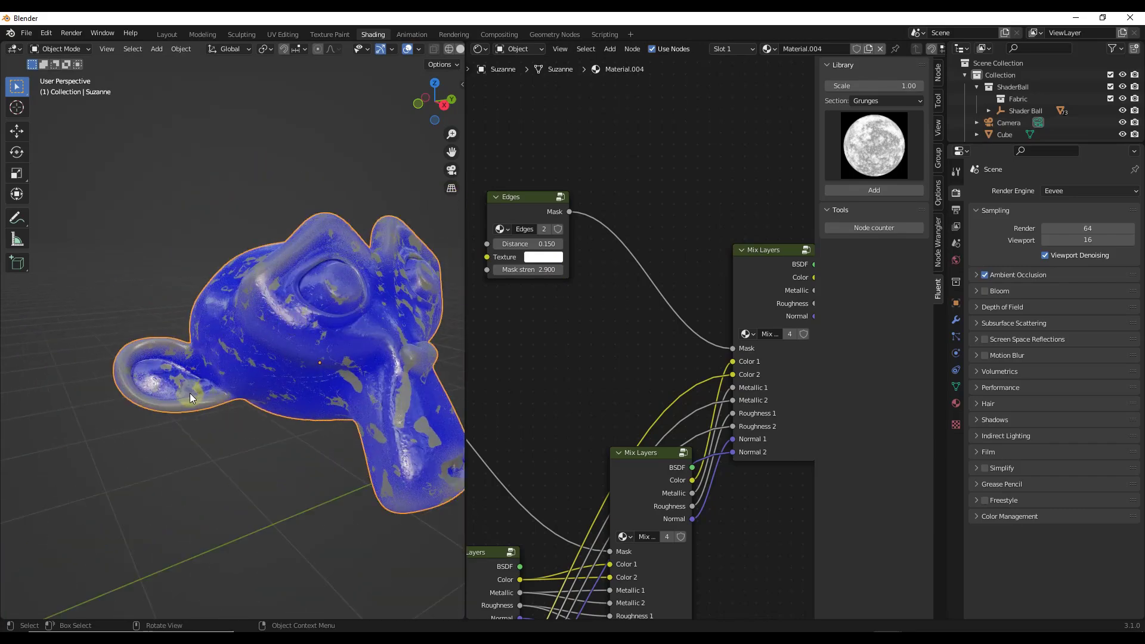
scroll(166, 379, "up", 6)
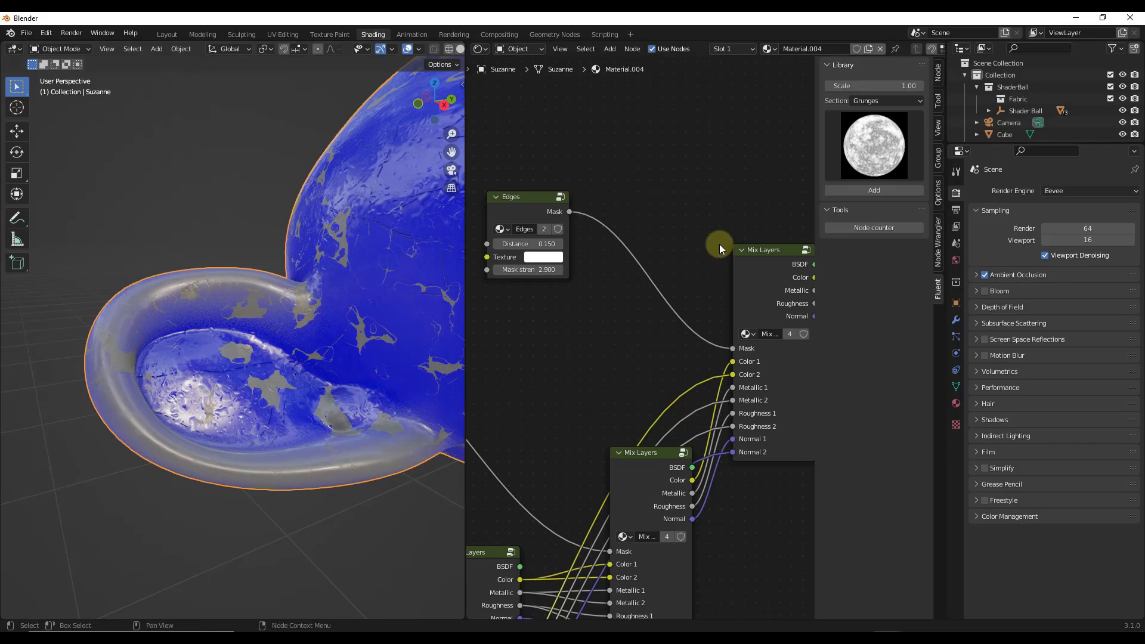
scroll(686, 208, "down", 3)
scroll(481, 142, "up", 3)
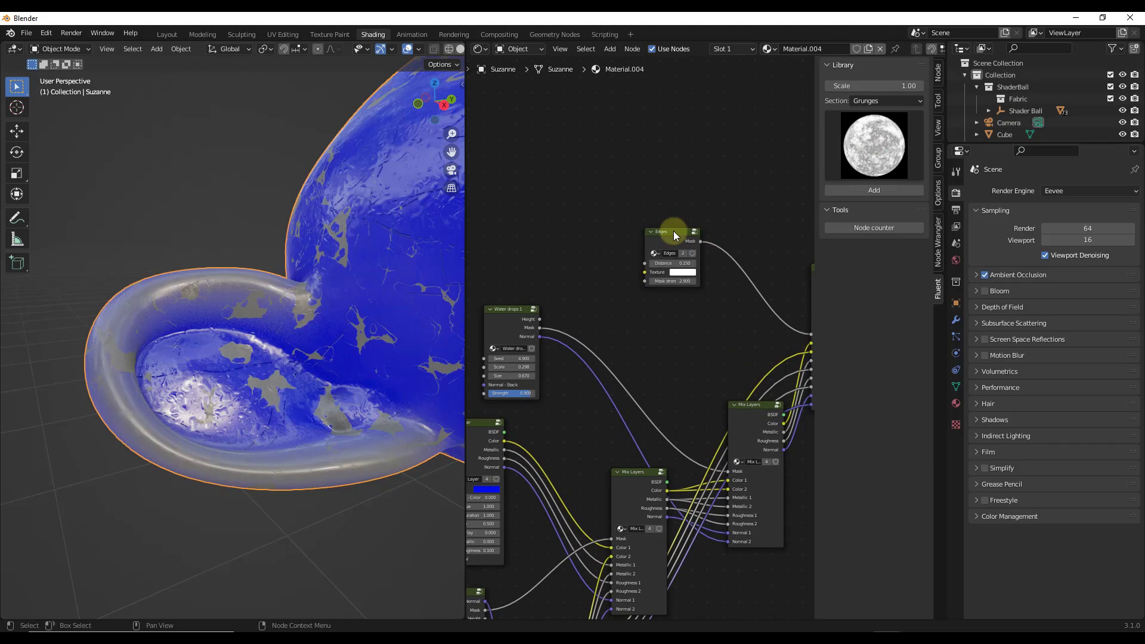
Add a Grunge 03 node from the Fluent Grunges library and link it into the Edges Texture.
left_click(854, 136)
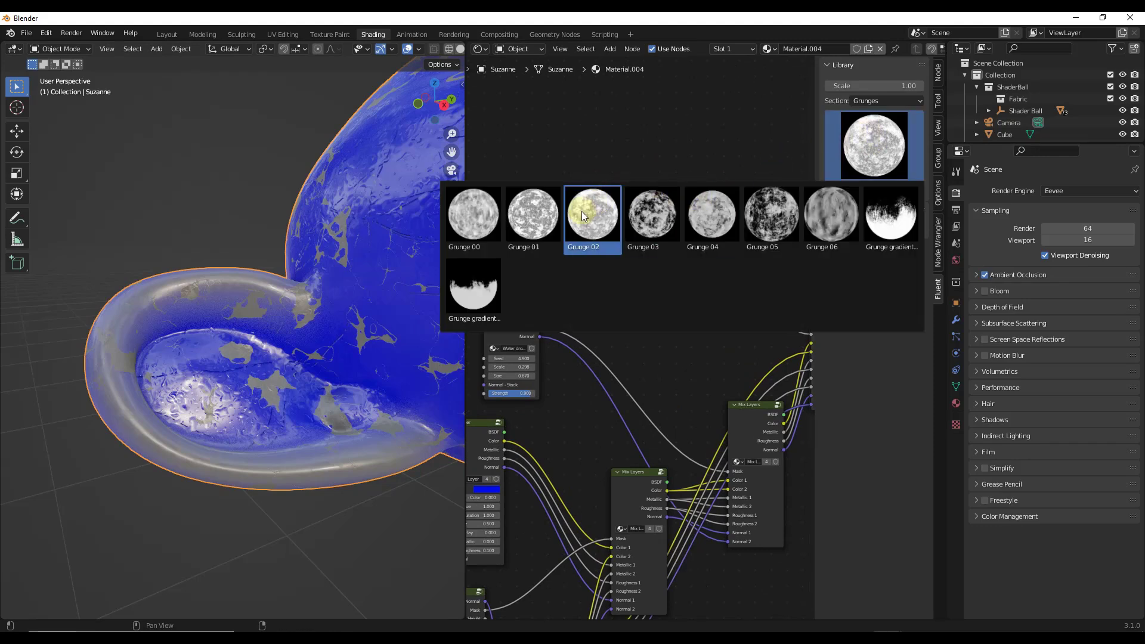
left_click(527, 200)
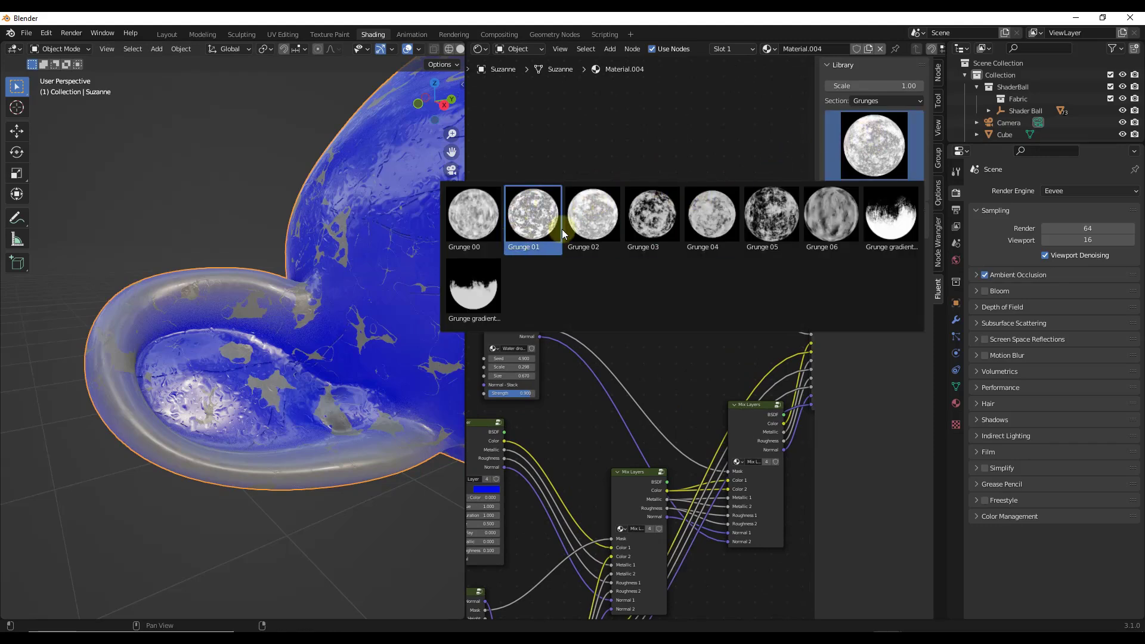
left_click(620, 257)
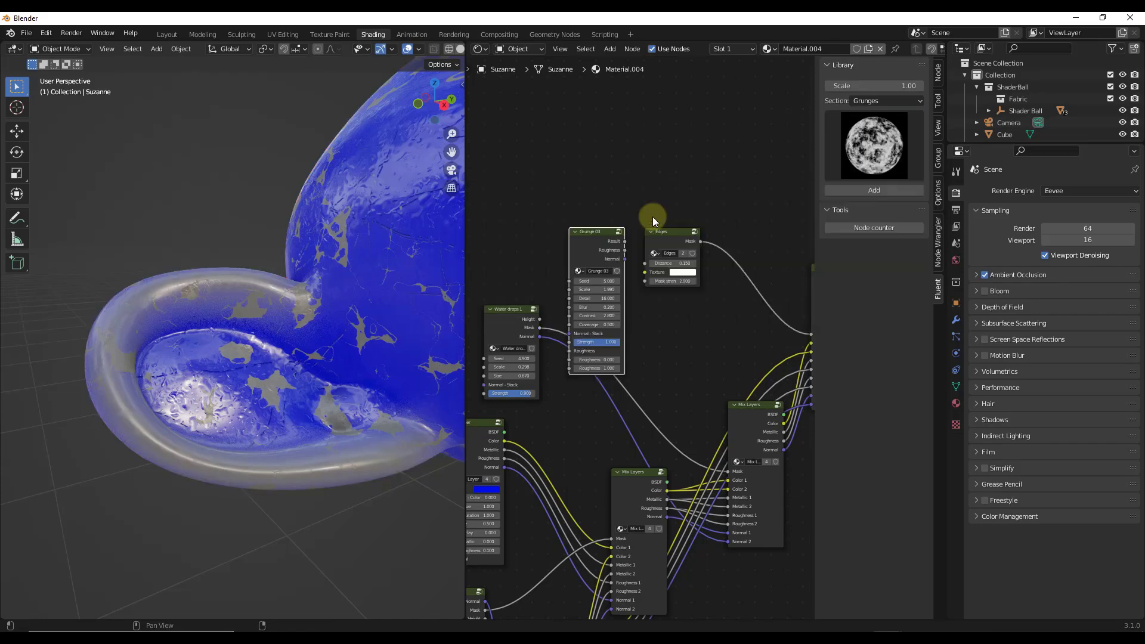
left_click_drag(594, 229, 524, 145)
scroll(570, 180, "up", 2)
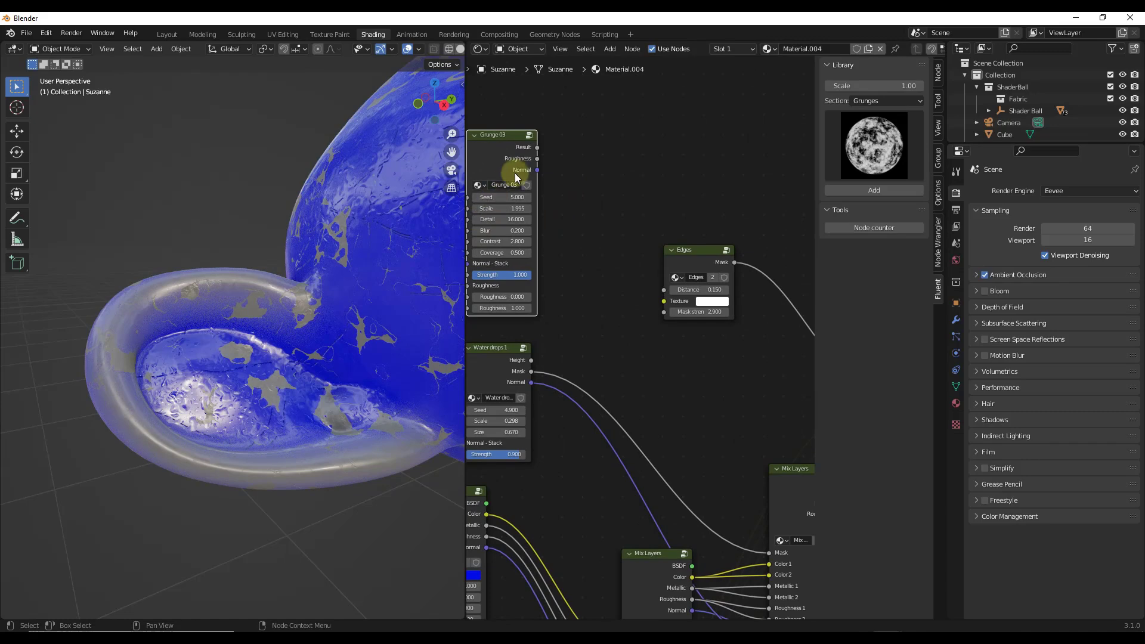
left_click_drag(539, 149, 662, 303)
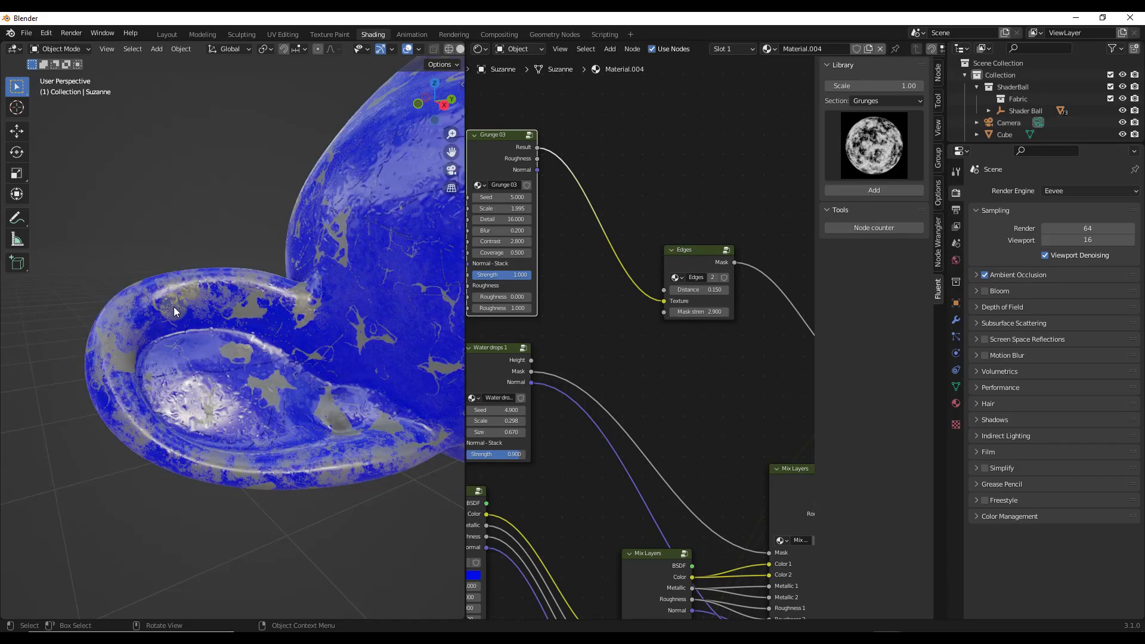
Set Grunge 03 Scale to 0.795 and Seed to 9.800, orbiting Suzanne to inspect the wear.
scroll(167, 313, "up", 3)
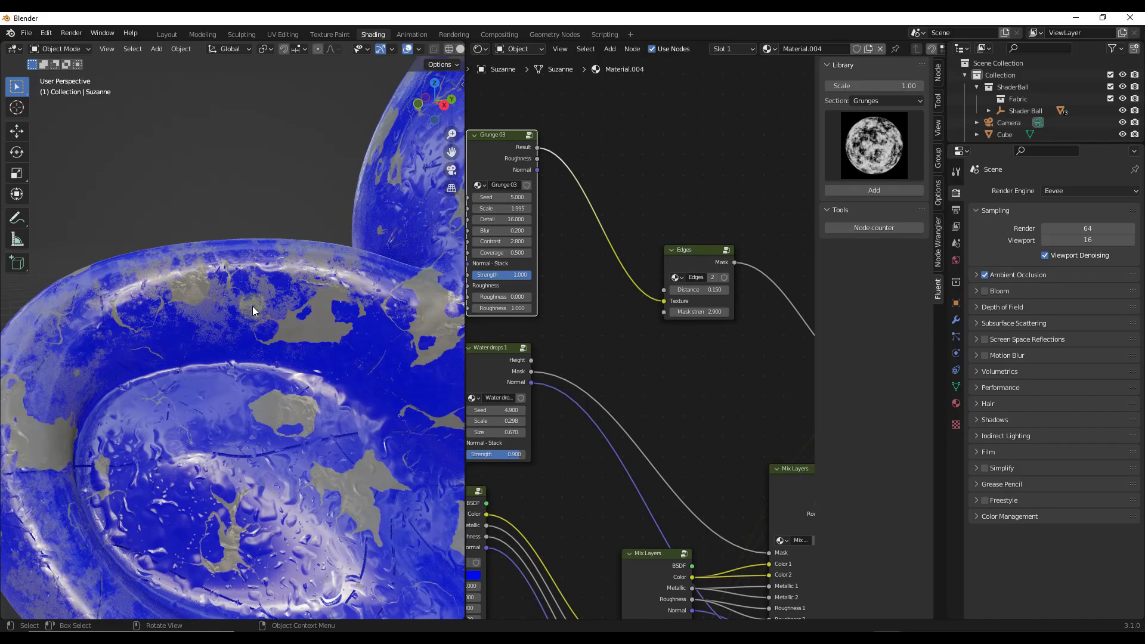
scroll(262, 301, "up", 2)
scroll(298, 273, "down", 5)
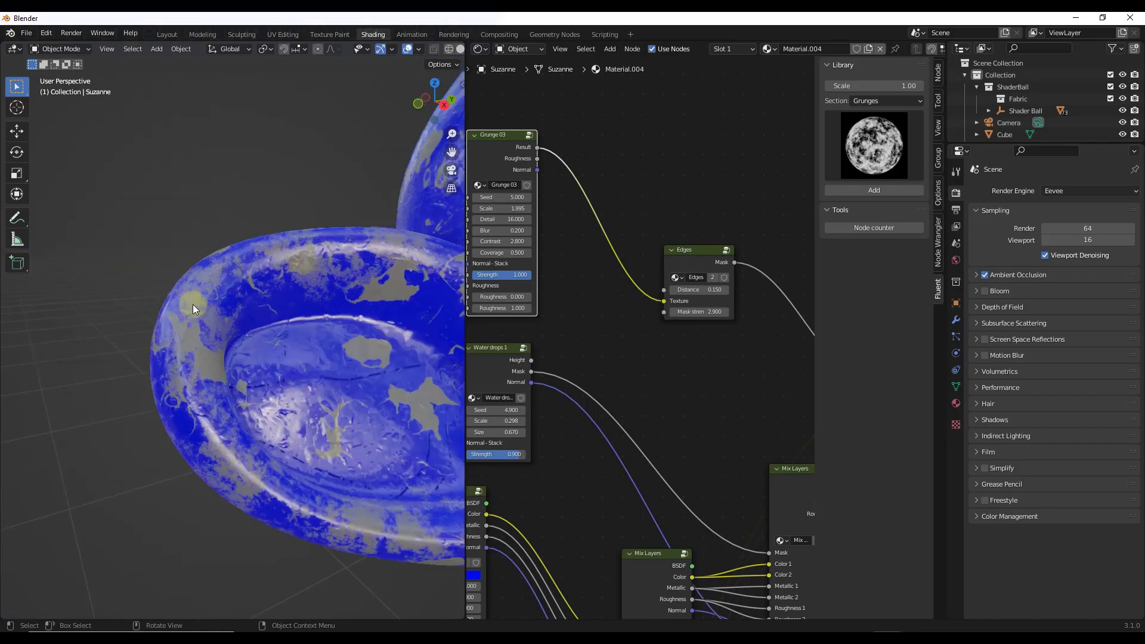
scroll(195, 304, "up", 3)
middle_click_drag(241, 243, 203, 279)
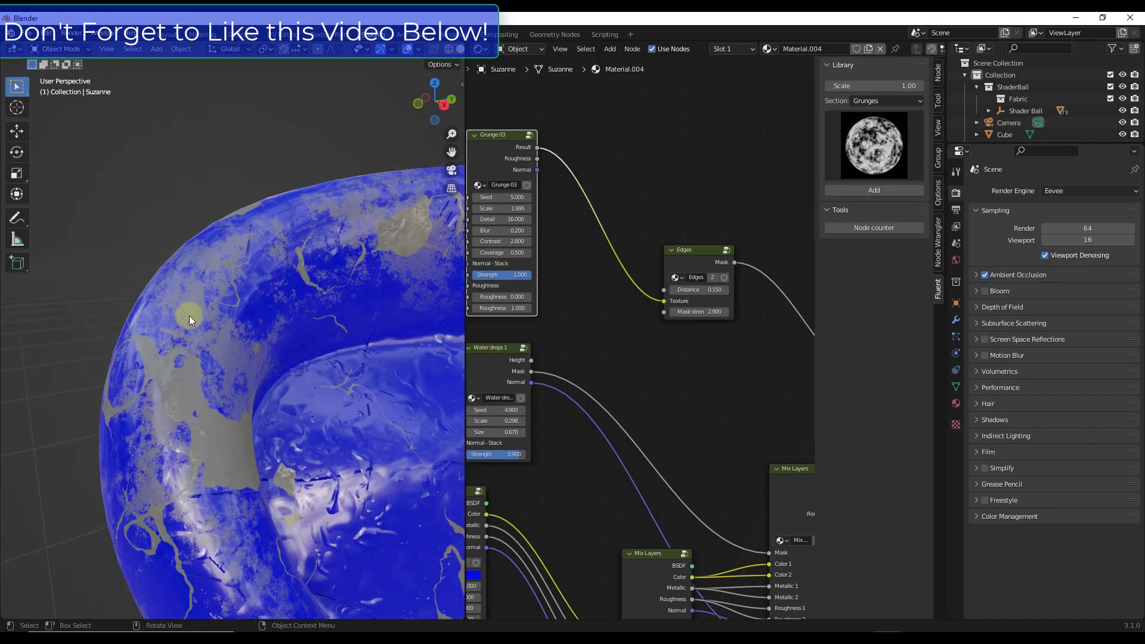
left_click_drag(485, 140, 521, 121)
left_click_drag(540, 189, 579, 178)
scroll(167, 273, "down", 10)
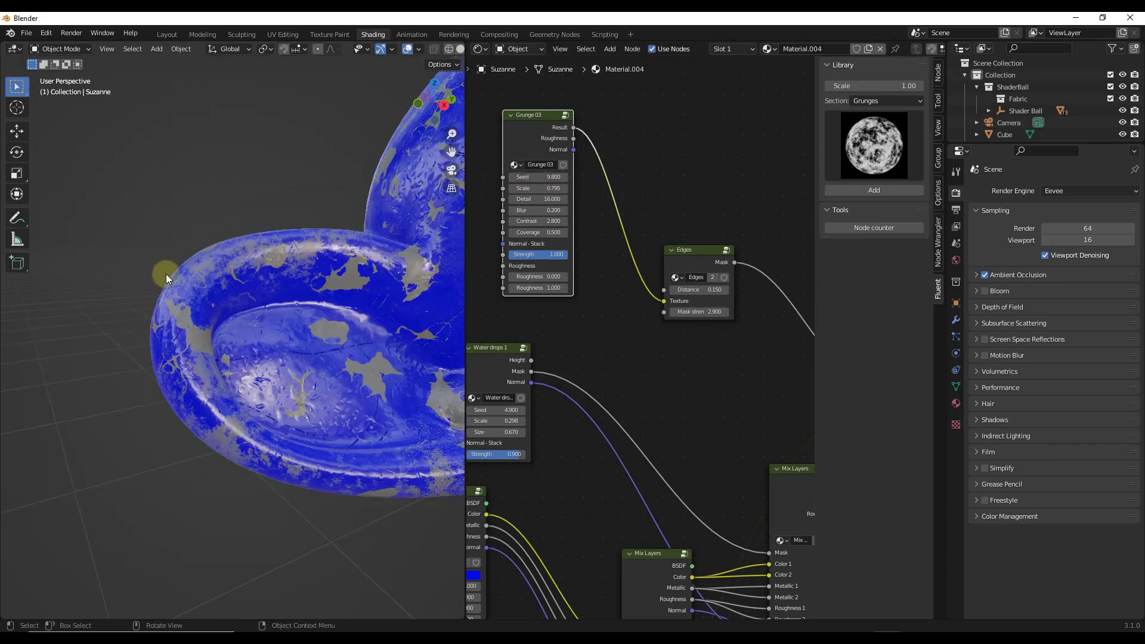
scroll(351, 176, "up", 5)
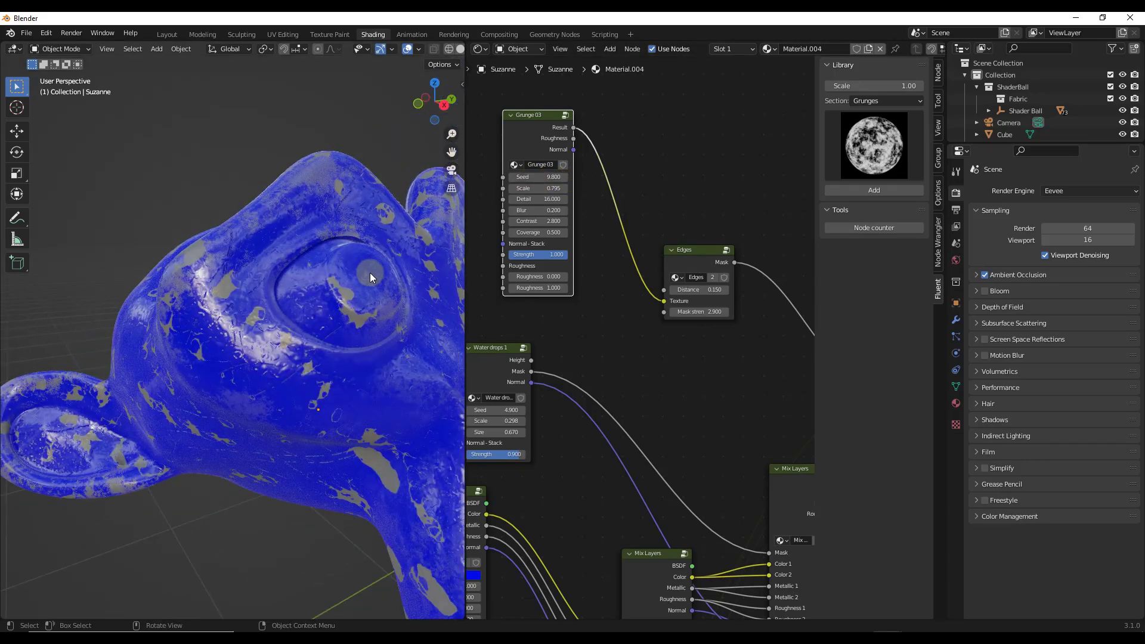
scroll(364, 265, "up", 3)
middle_click_drag(353, 261, 346, 206)
scroll(346, 205, "up", 4)
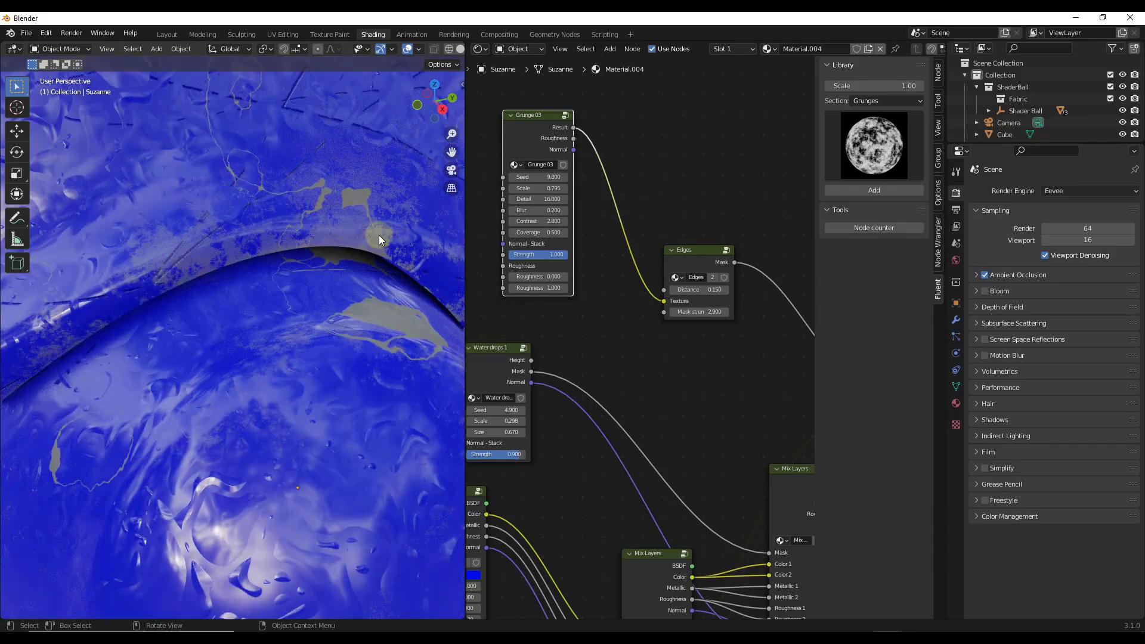
scroll(369, 251, "down", 6)
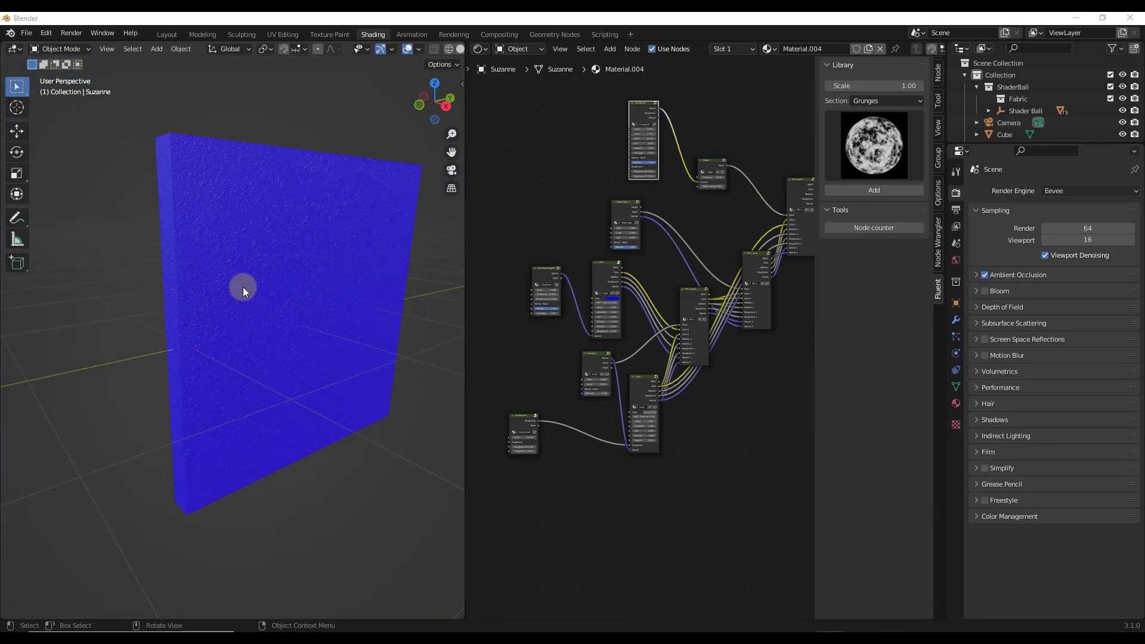
Bring the blue wall's Mix Layers node into view and set the Fluent Library Section to City.
middle_click_drag(247, 309, 332, 296)
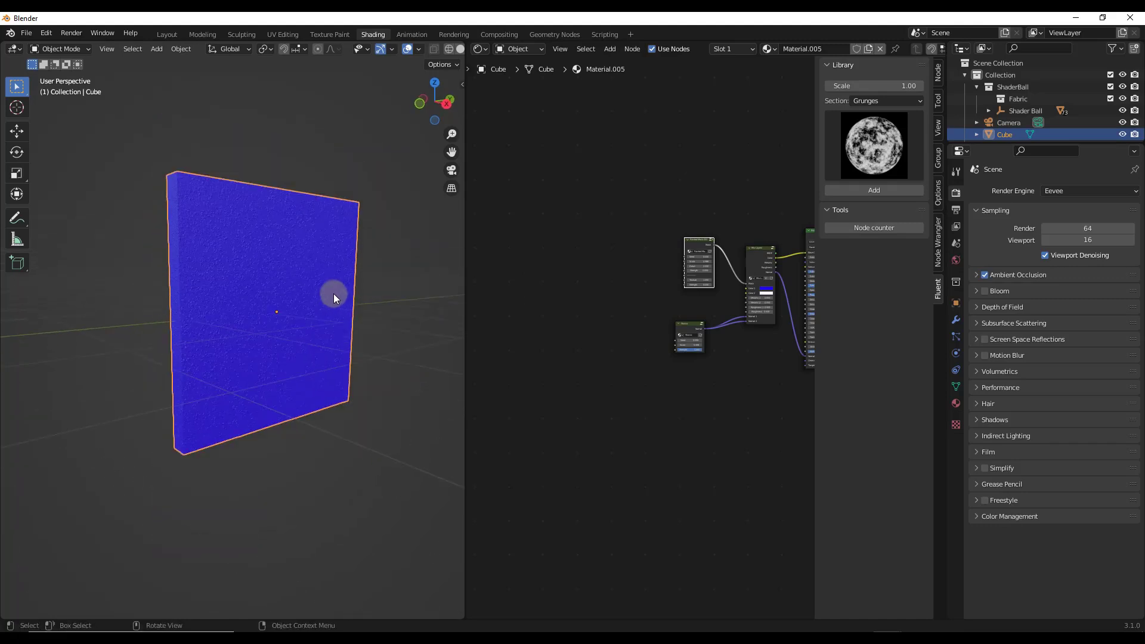
scroll(286, 300, "up", 2)
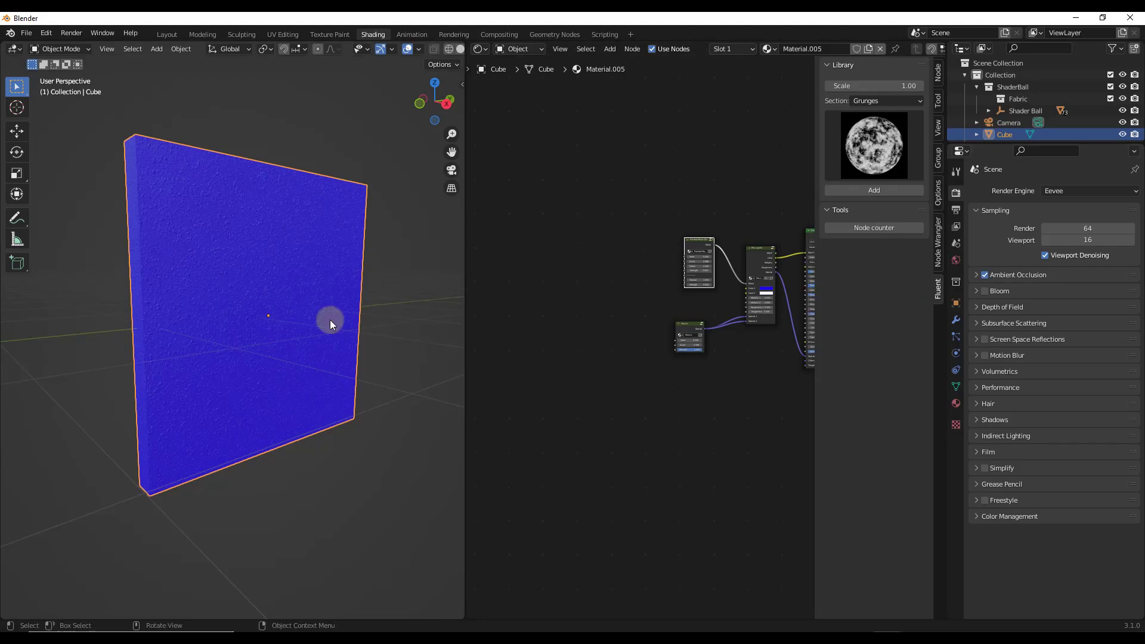
middle_click_drag(756, 283, 622, 281)
scroll(631, 266, "up", 2)
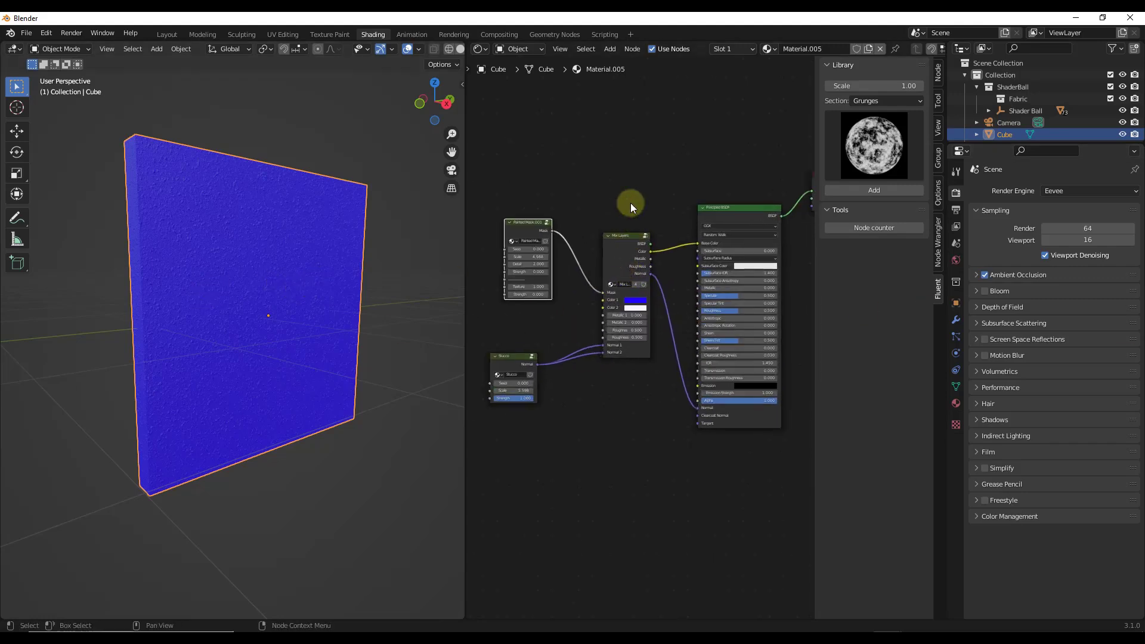
scroll(615, 261, "up", 1)
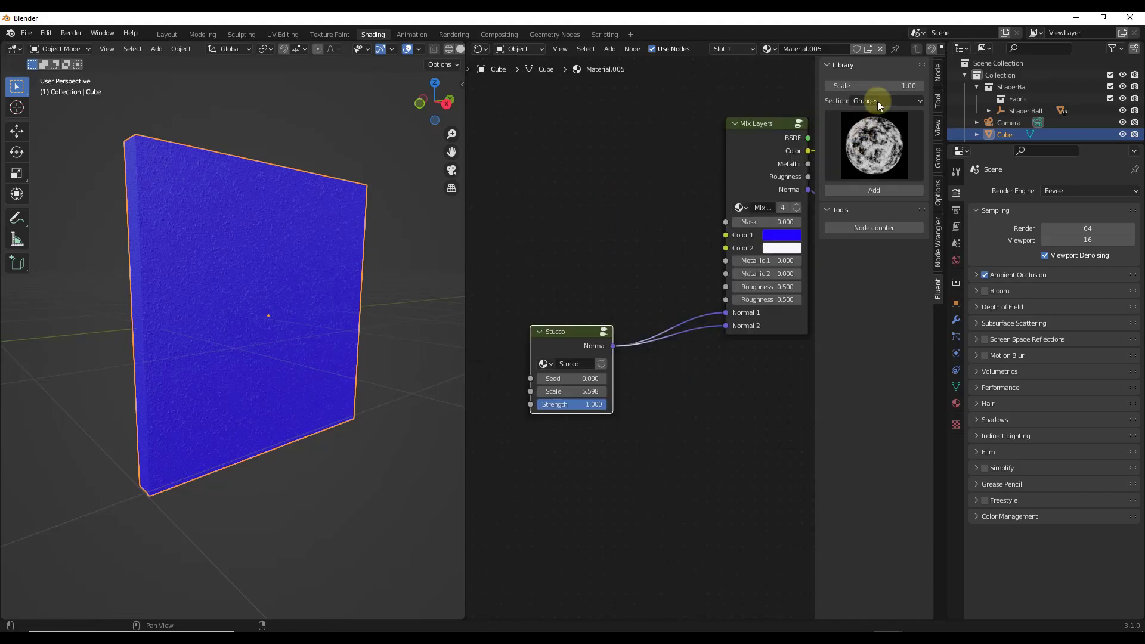
left_click(878, 101)
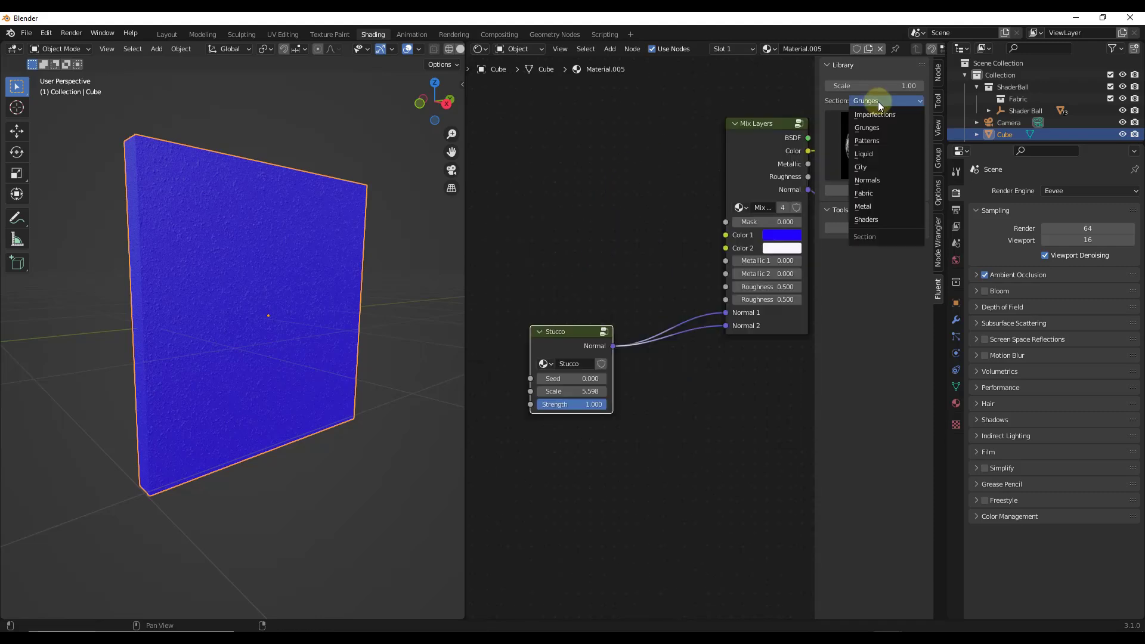
left_click(873, 165)
left_click(879, 134)
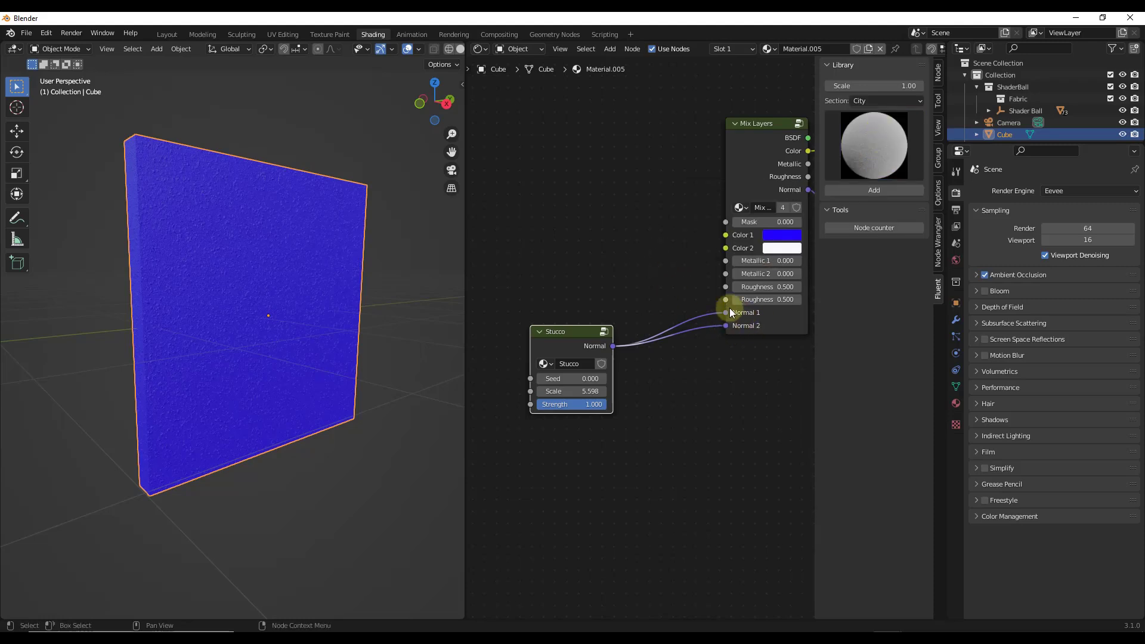
scroll(228, 306, "up", 3)
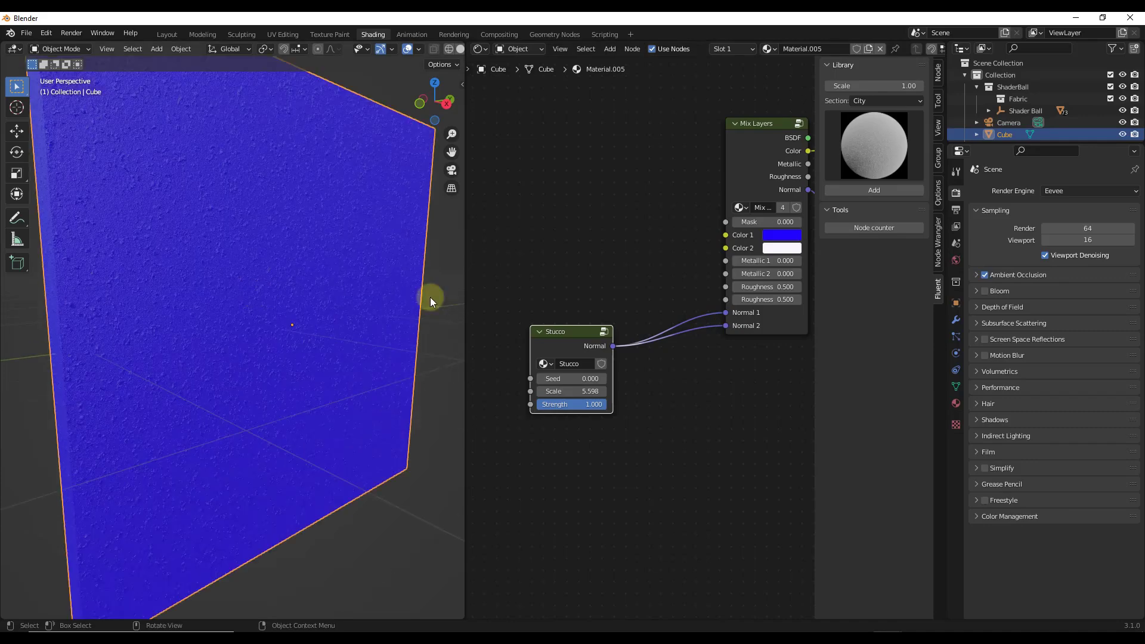
scroll(321, 297, "down", 2)
middle_click_drag(730, 210, 662, 257)
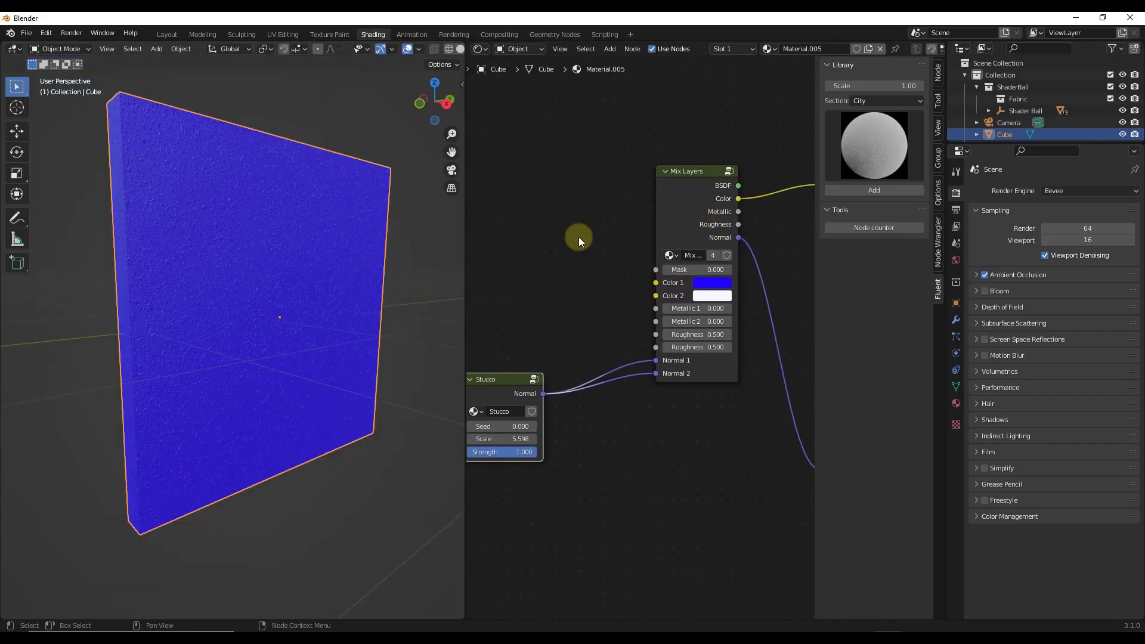
scroll(206, 256, "up", 7)
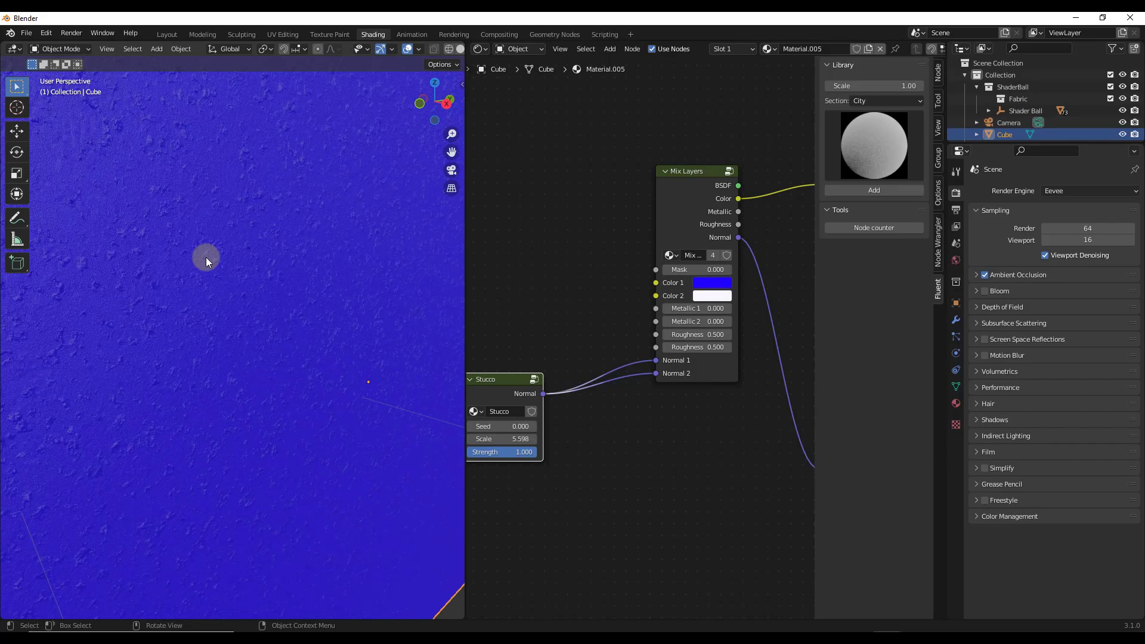
scroll(207, 258, "down", 7)
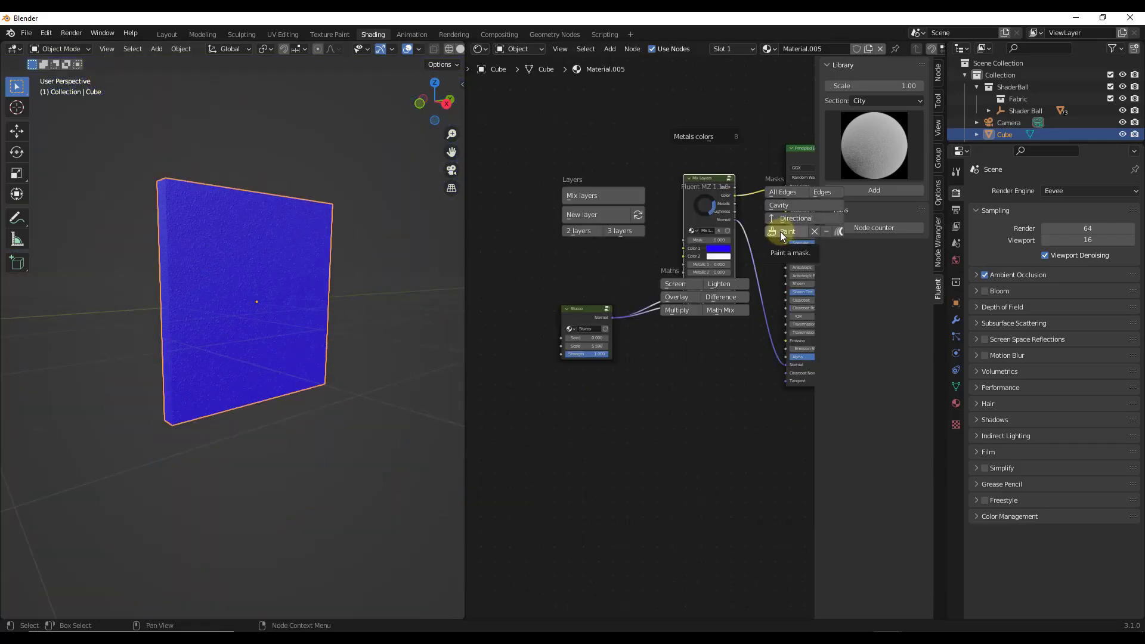
Add a hand-painted mask, adjust brush radius and strength, and paint a white stroke on the wall.
left_click(780, 231)
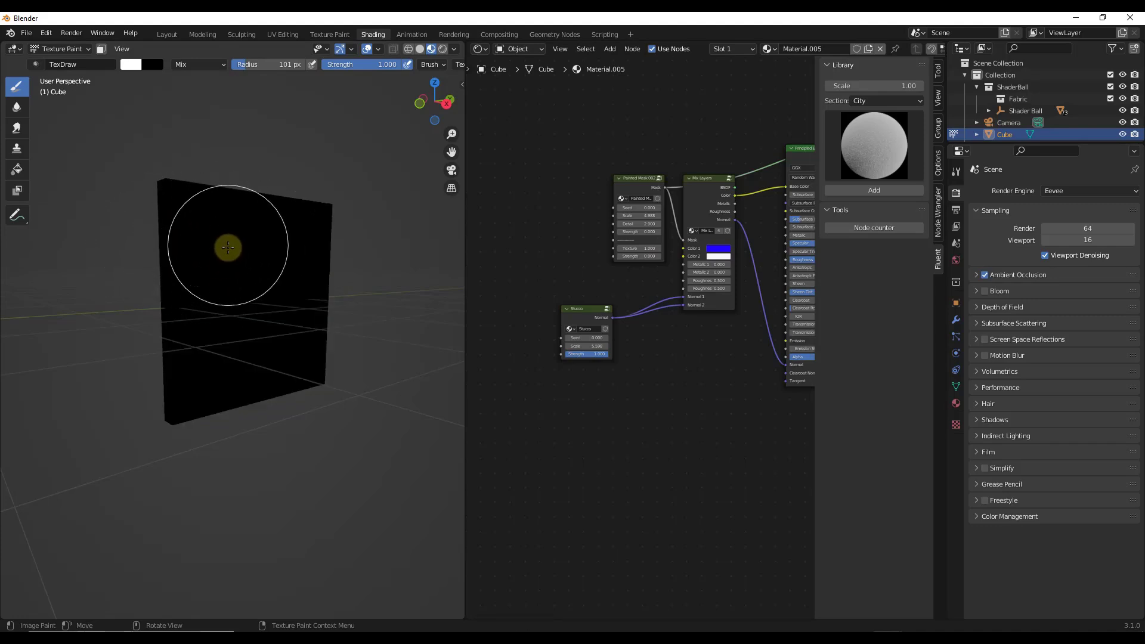
key("f")
left_click(216, 244)
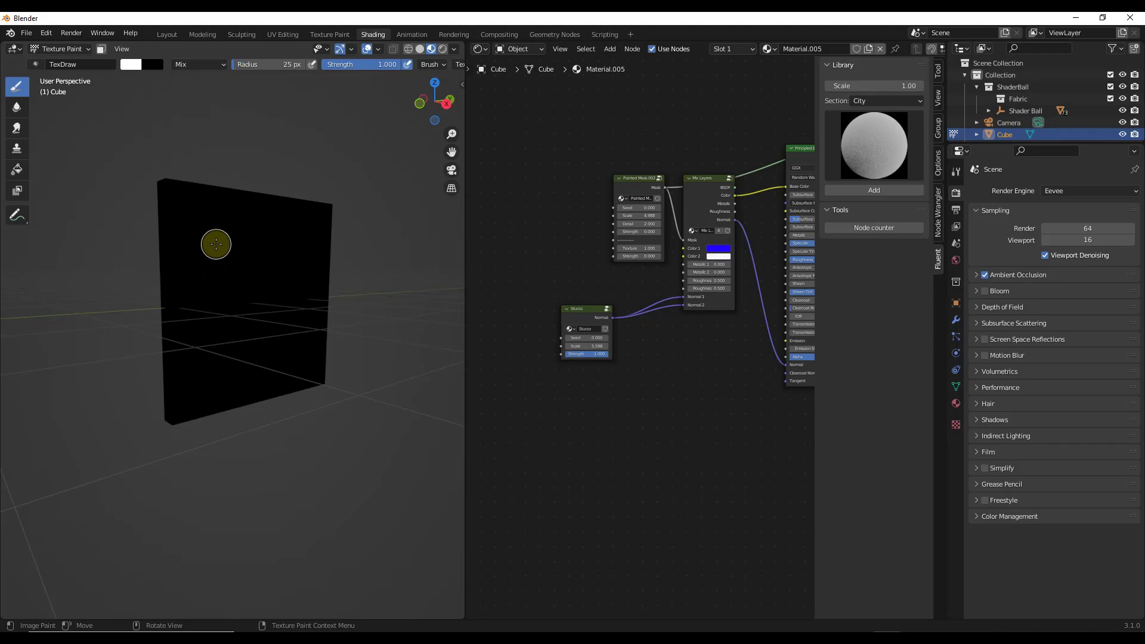
key("bracketleft")
key("bracketleft")
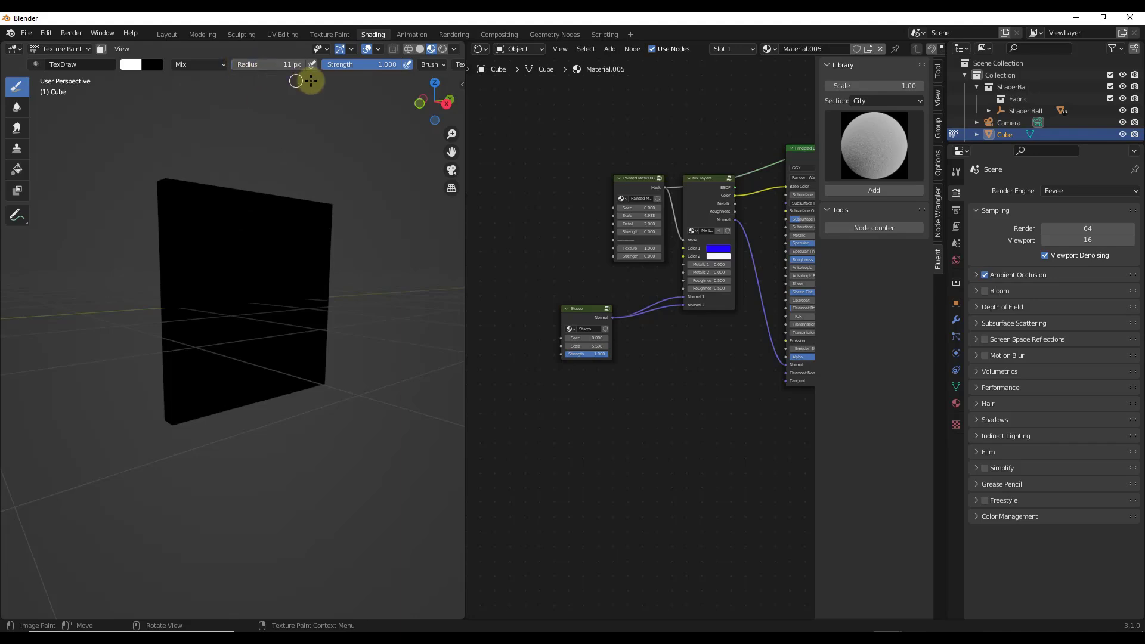
left_click_drag(386, 65, 364, 69)
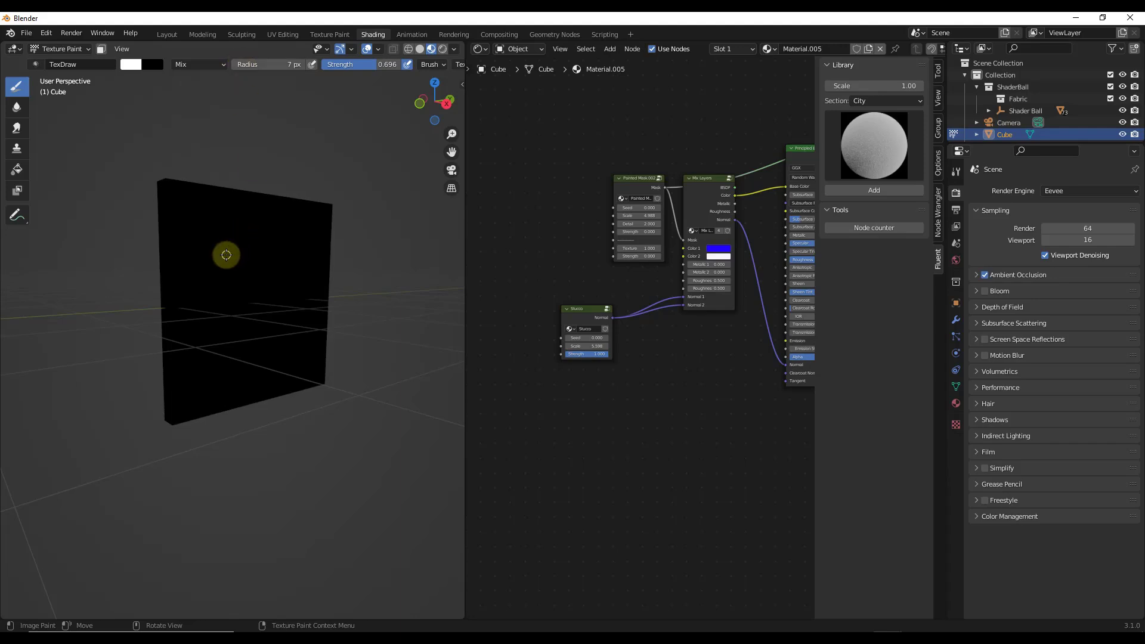
key("bracketright")
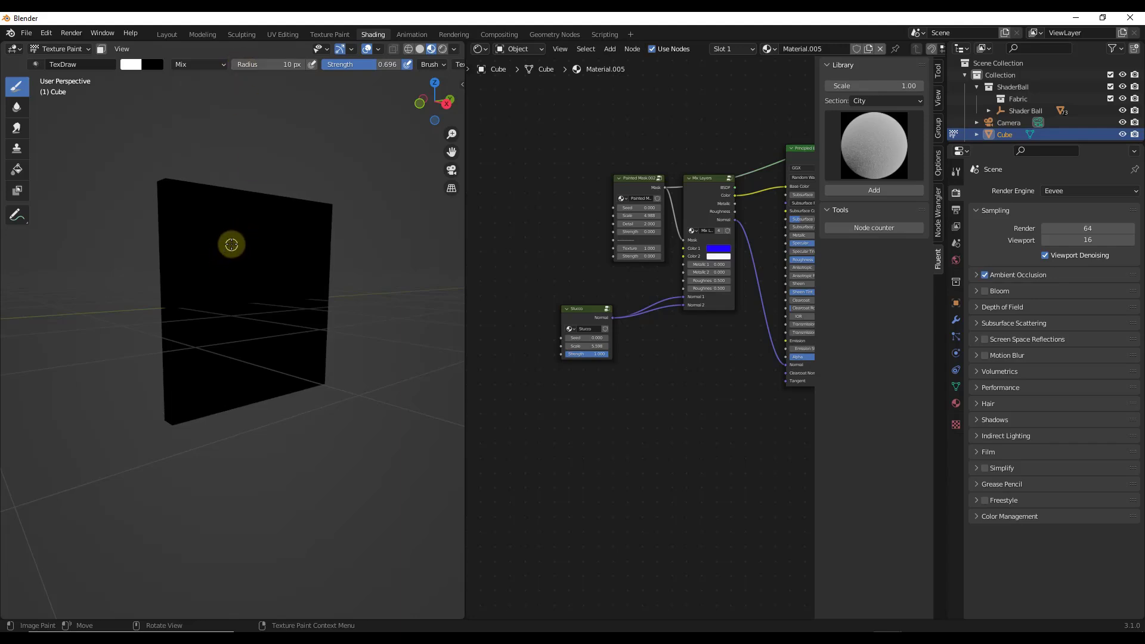
mouse_move(229, 244)
left_mouse_down()
mouse_move(206, 264)
mouse_move(226, 250)
mouse_move(212, 267)
mouse_move(241, 260)
mouse_move(221, 271)
mouse_move(237, 270)
mouse_move(218, 280)
mouse_move(200, 266)
mouse_move(210, 276)
mouse_move(248, 268)
mouse_move(242, 277)
left_mouse_up()
Connect the Principled BSDF output to the Material Output Surface to restore the full material.
scroll(701, 229, "up", 2)
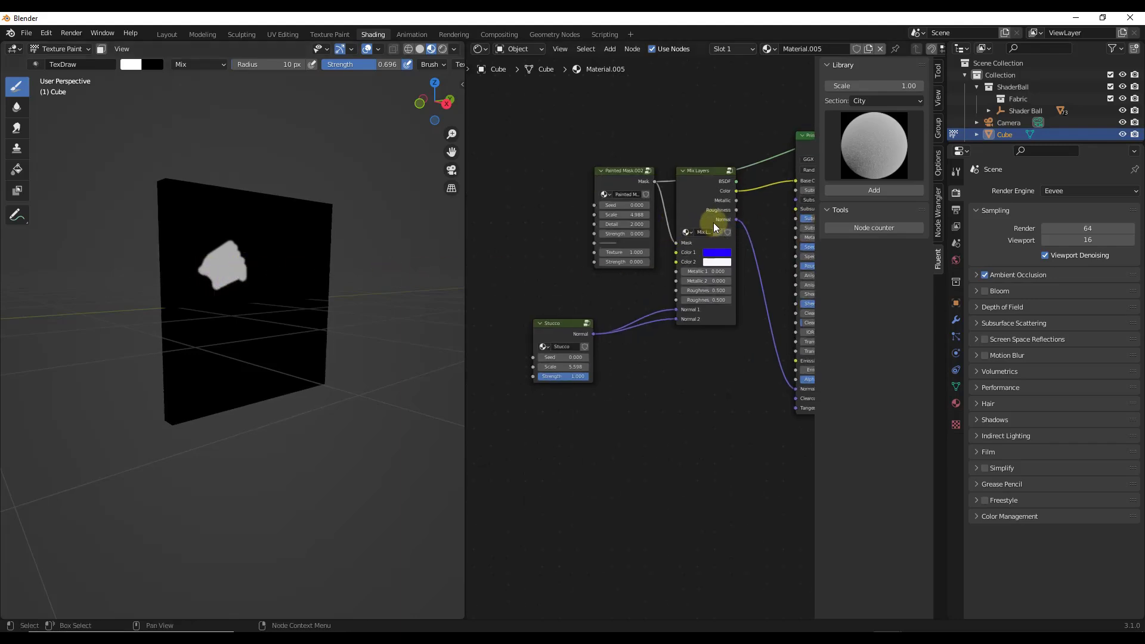
scroll(700, 230, "up", 1)
scroll(308, 266, "down", 4)
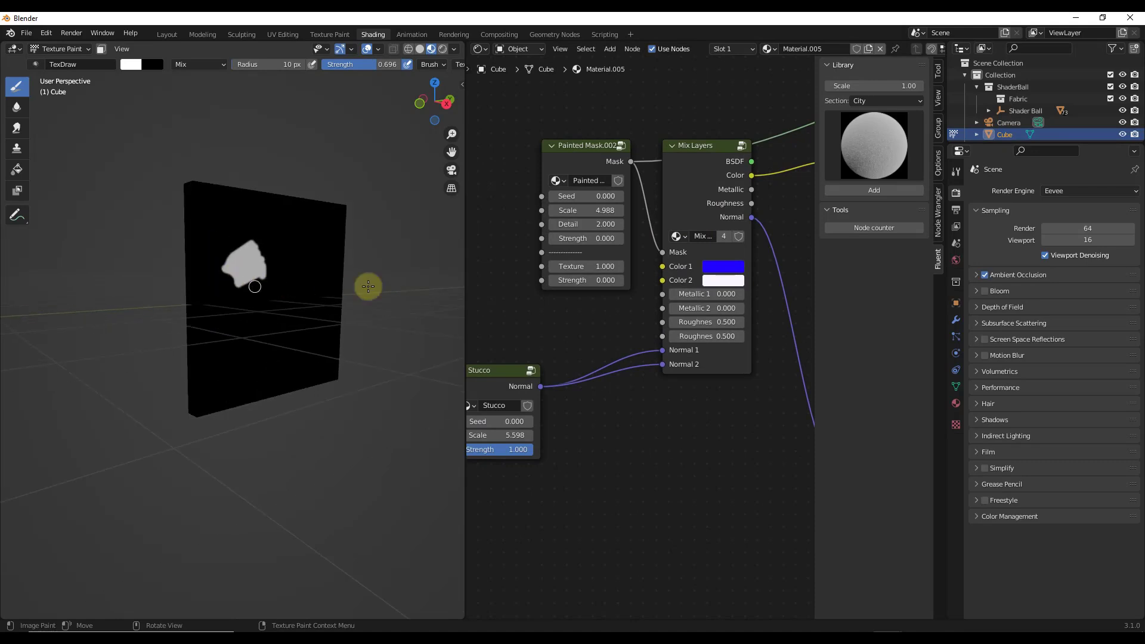
scroll(307, 281, "up", 4)
scroll(621, 226, "down", 3)
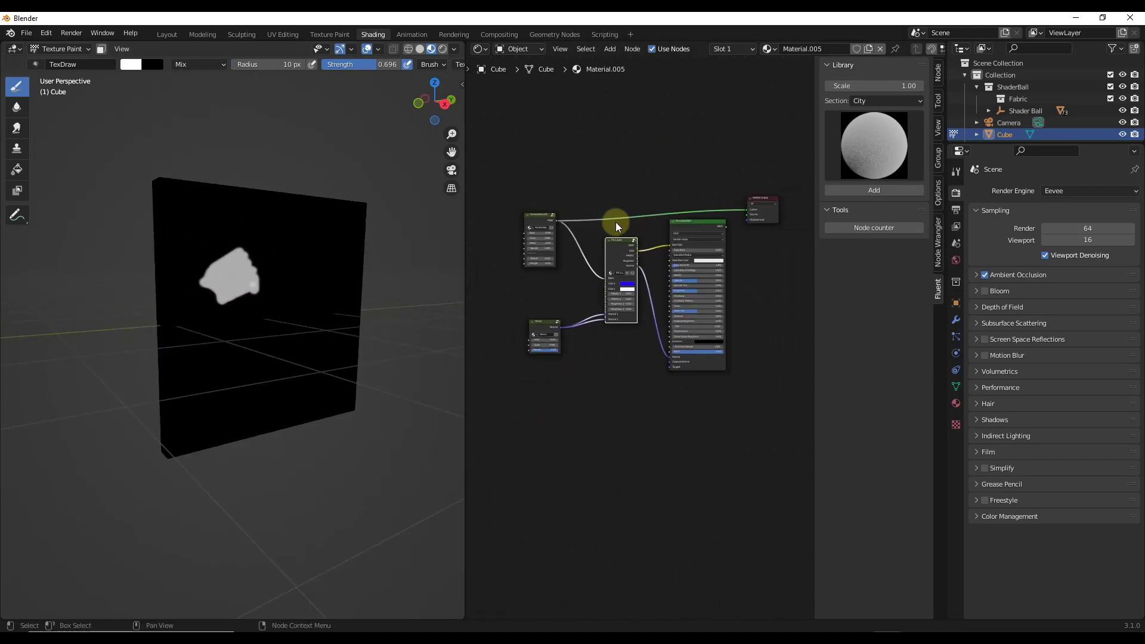
scroll(511, 225, "up", 3)
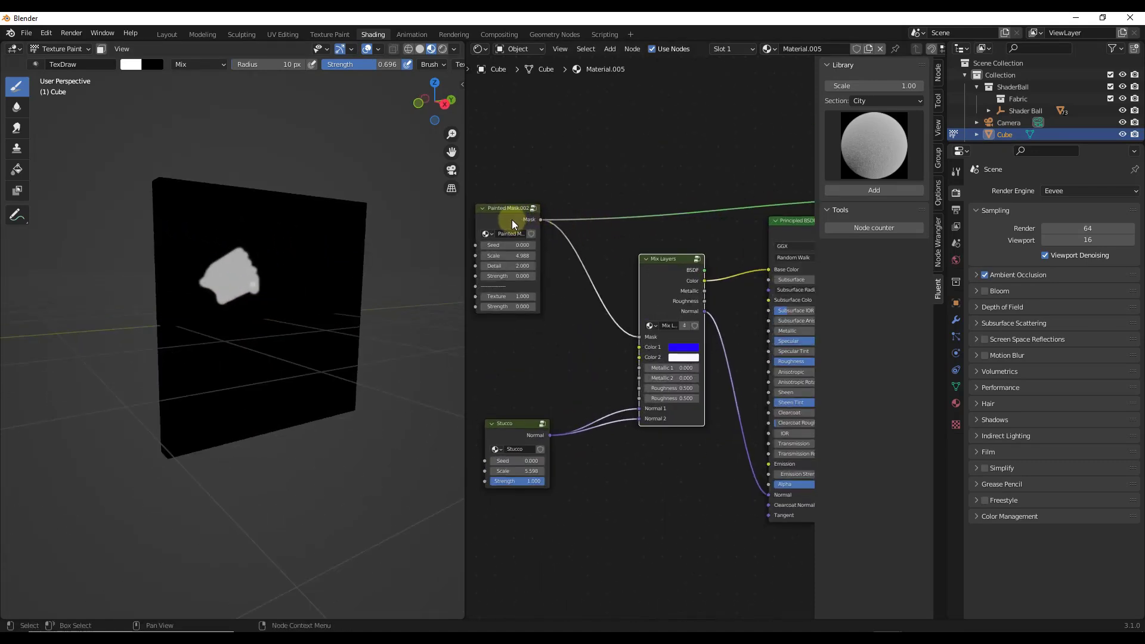
scroll(511, 225, "down", 3)
scroll(718, 235, "up", 4)
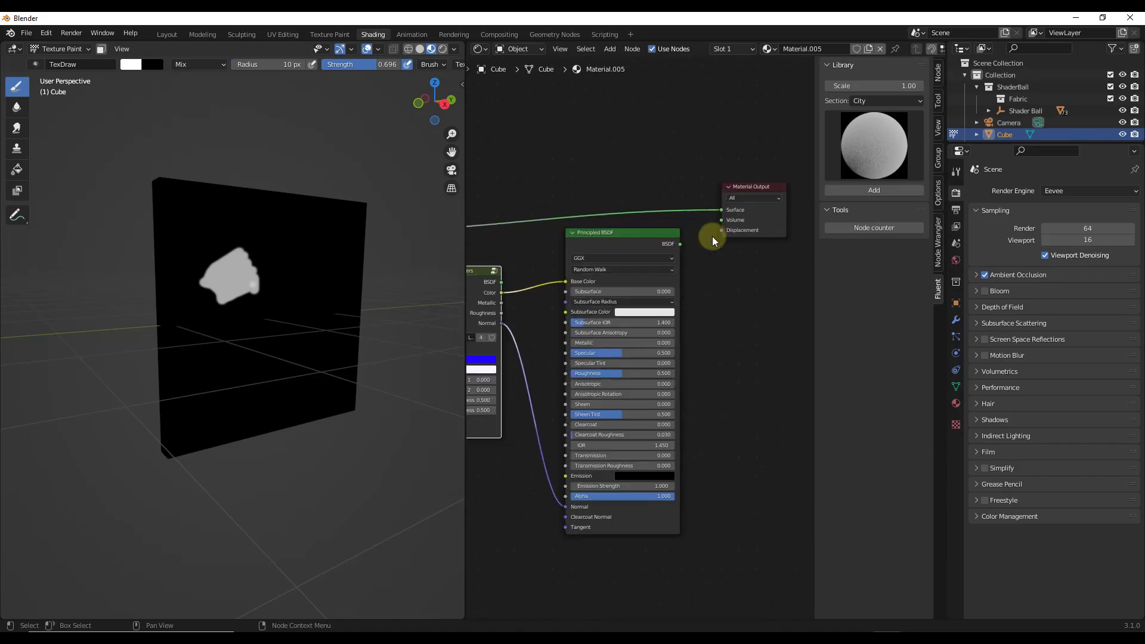
scroll(719, 239, "down", 4)
scroll(463, 269, "up", 3)
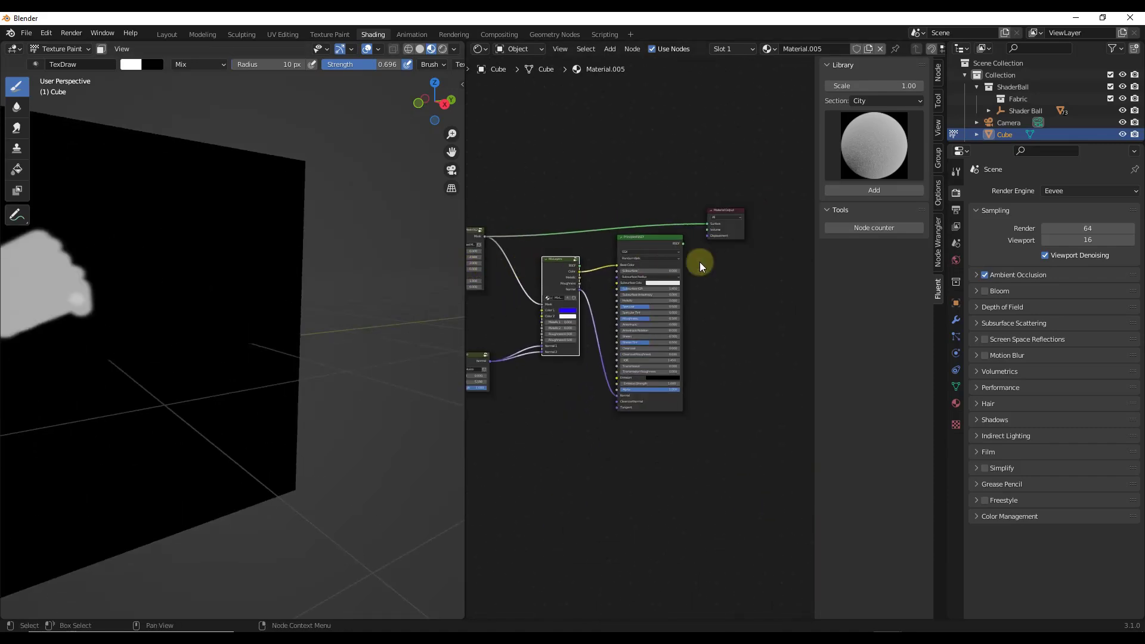
scroll(671, 261, "down", 1)
scroll(504, 276, "up", 3)
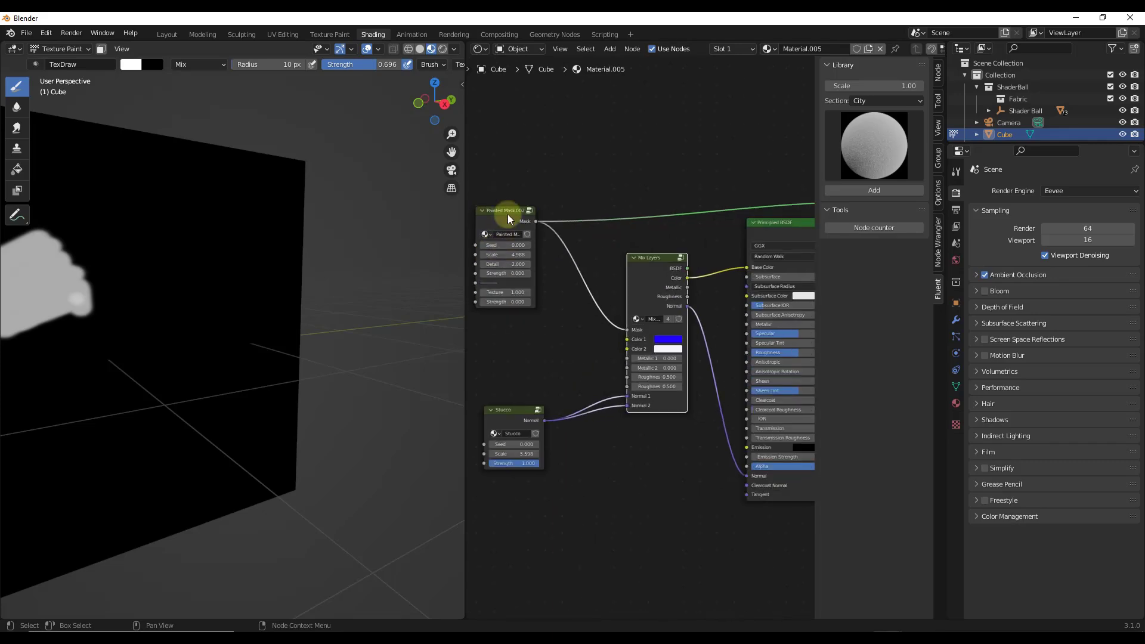
scroll(775, 245, "up", 3)
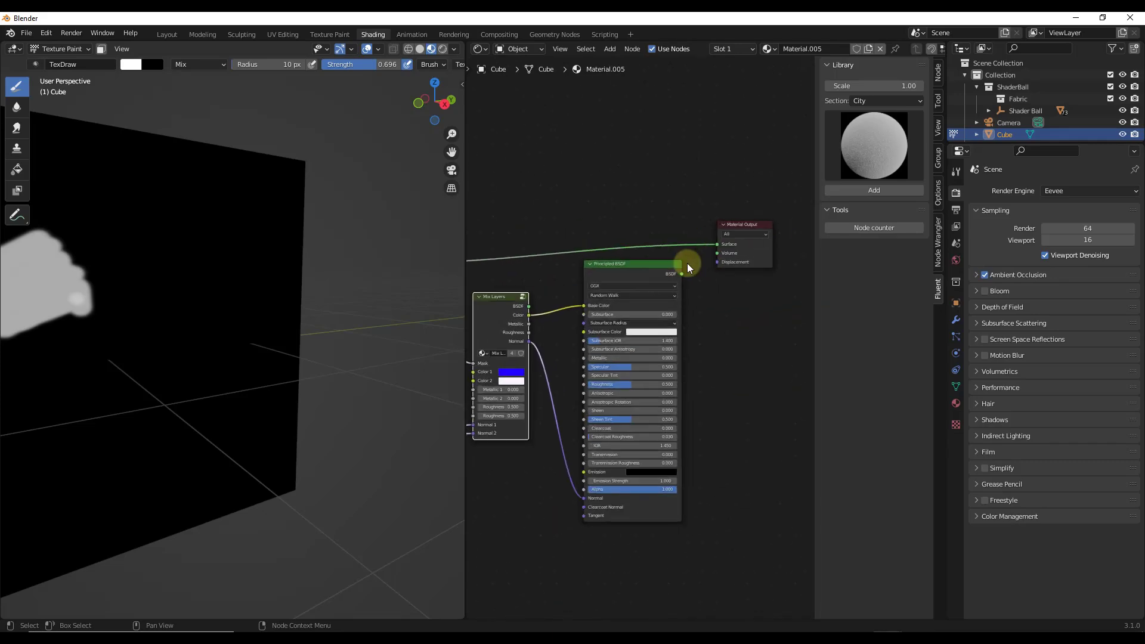
left_click_drag(682, 274, 718, 245)
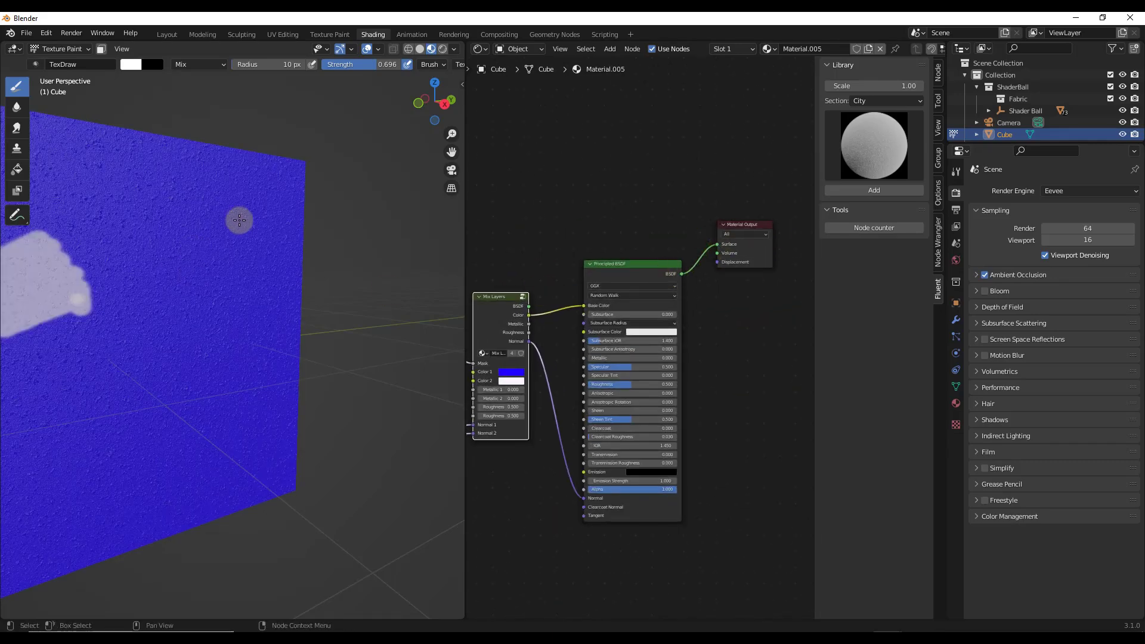
Zoom and orbit the viewport to inspect the blue stucco wall and its white patch.
scroll(99, 248, "up", 6)
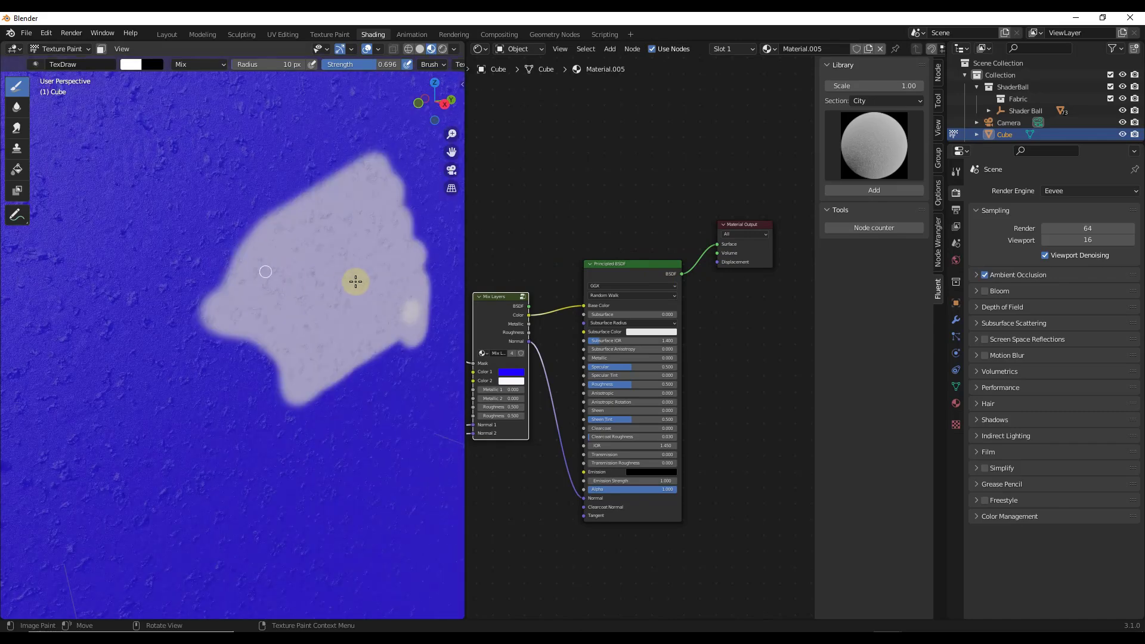
middle_click_drag(381, 276, 371, 267)
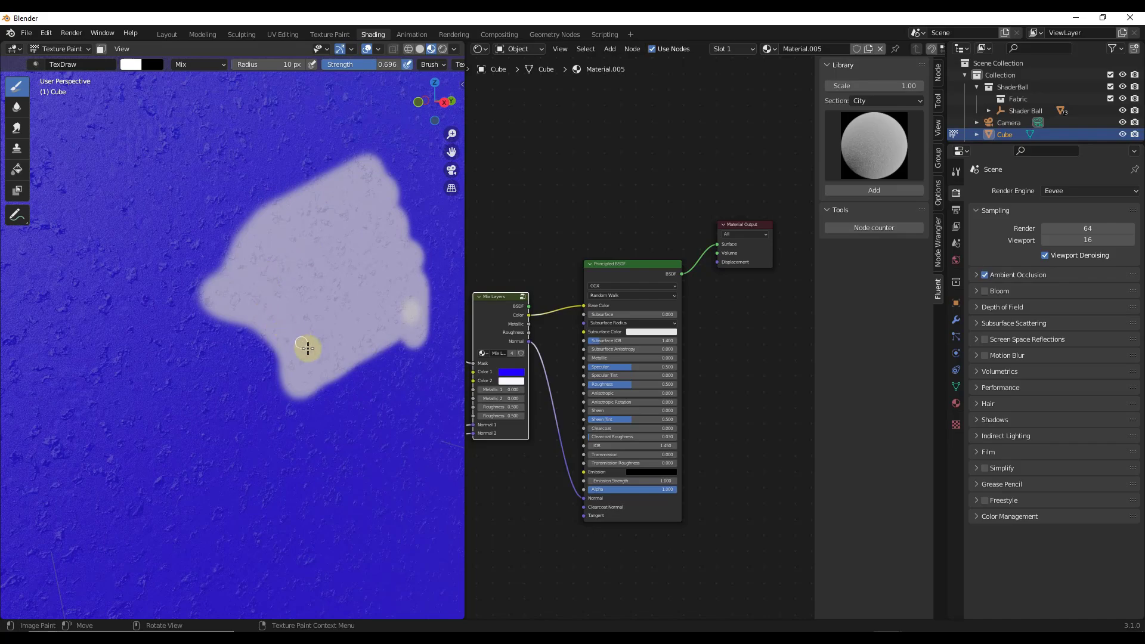
scroll(358, 293, "down", 5)
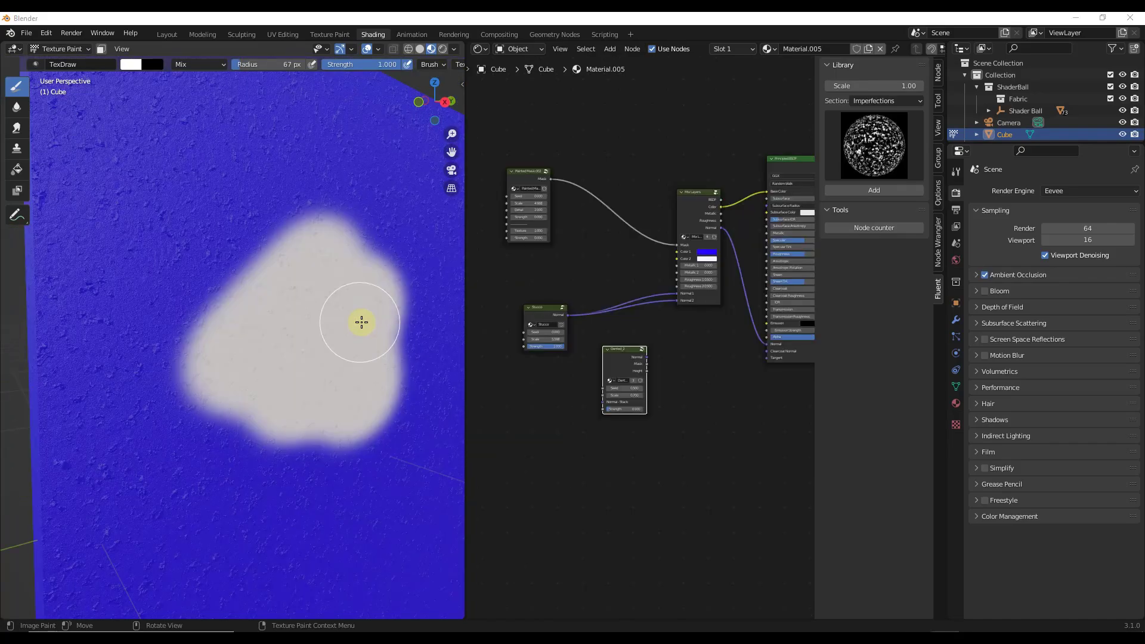
scroll(362, 321, "up", 2)
scroll(363, 322, "up", 2)
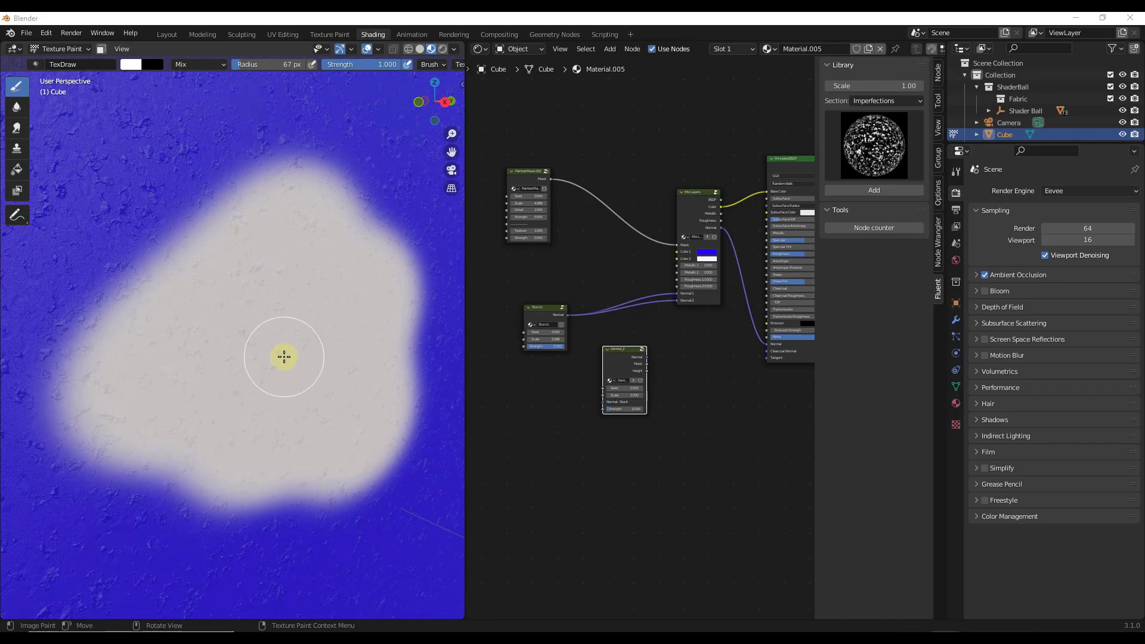
Select the Painted Mask node, choose Paint from the Fluent pie menu, and enlarge the white patch.
scroll(284, 356, "down", 3)
scroll(525, 184, "up", 2)
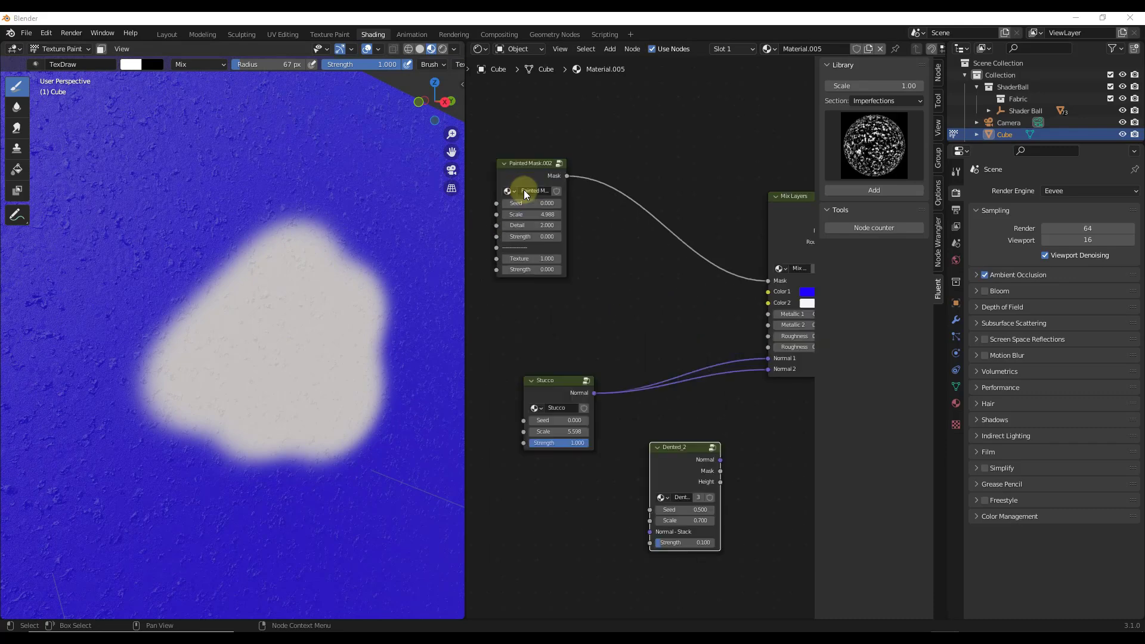
scroll(524, 189, "up", 1)
scroll(538, 294, "down", 4)
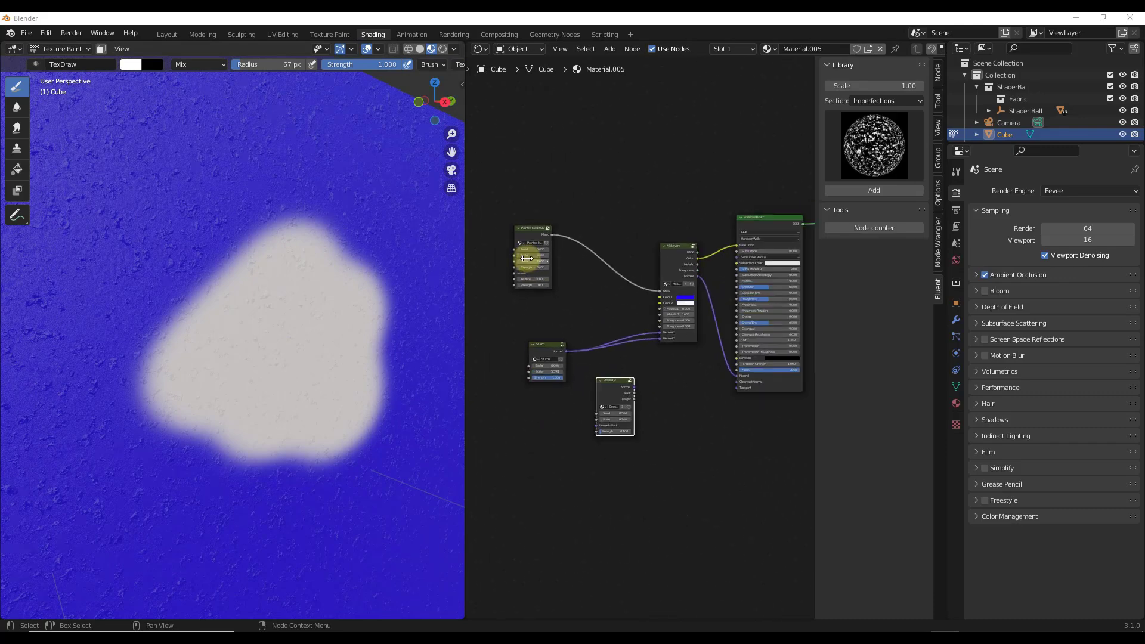
scroll(634, 282, "down", 3)
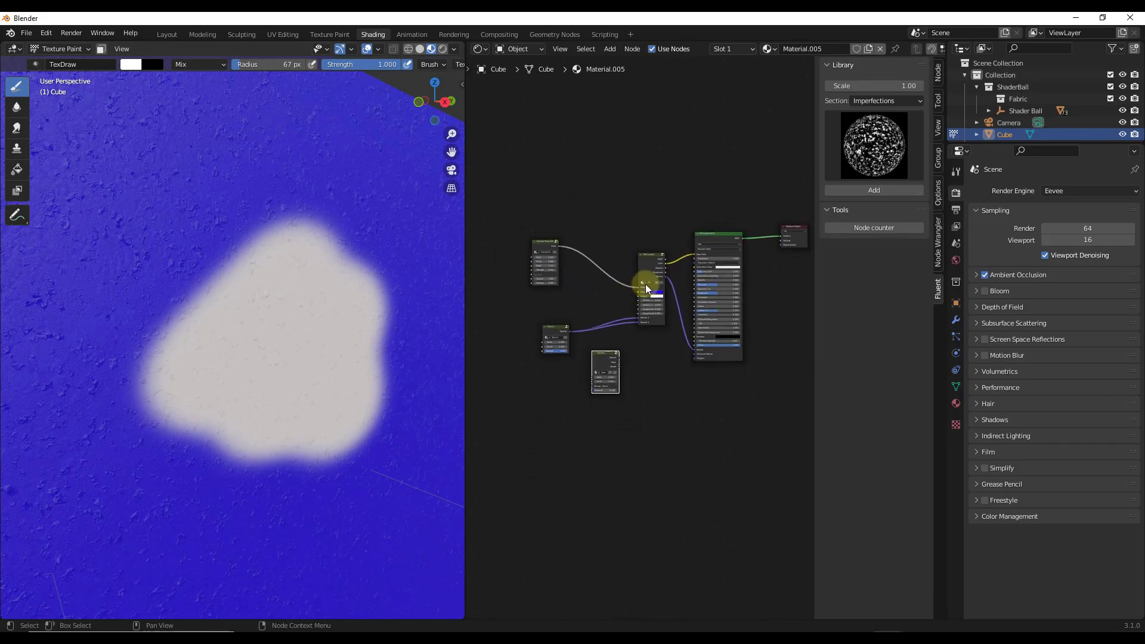
left_click(571, 263)
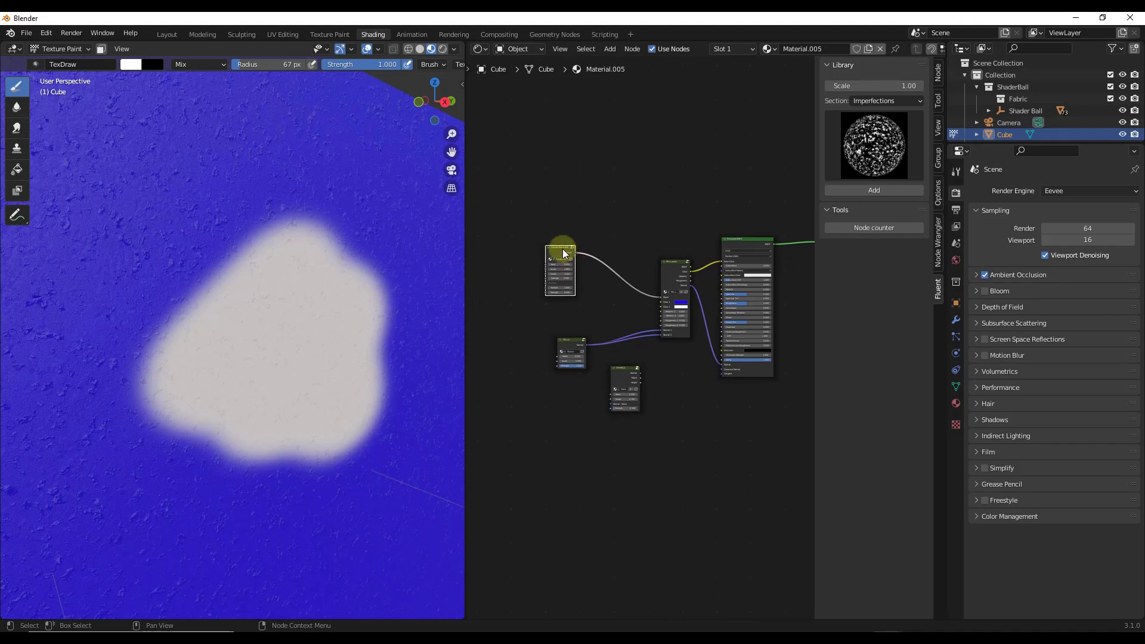
key("f")
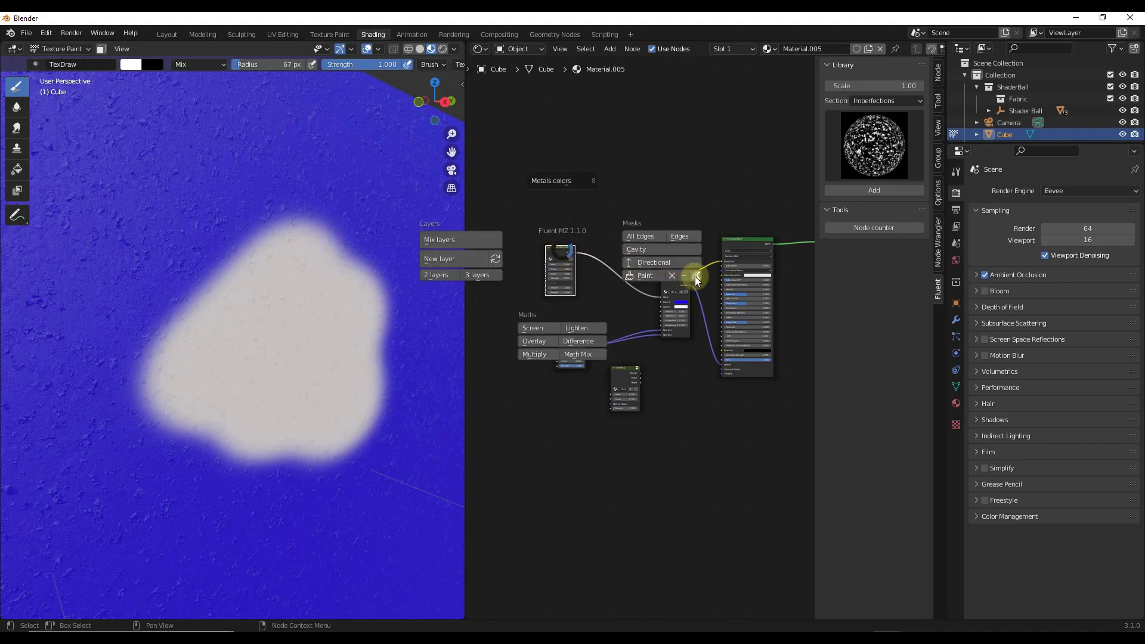
left_click(696, 281)
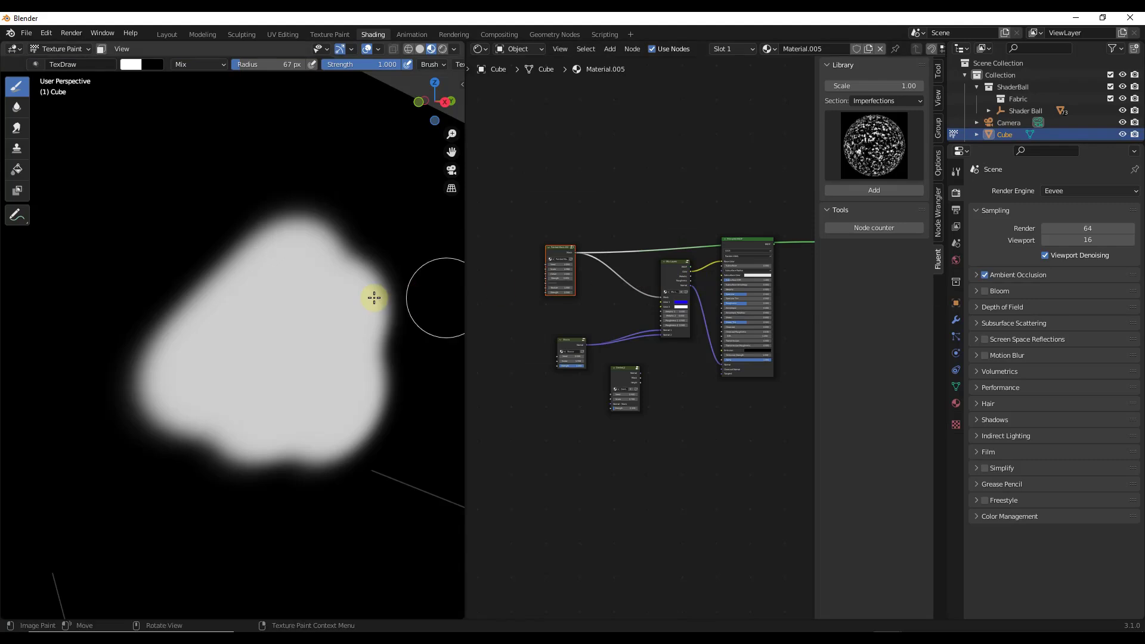
middle_click_drag(422, 294, 299, 280)
mouse_move(318, 269)
left_mouse_down()
mouse_move(304, 281)
mouse_move(335, 263)
mouse_move(335, 365)
mouse_move(365, 328)
mouse_move(396, 381)
mouse_move(299, 376)
mouse_move(340, 437)
mouse_move(334, 403)
left_mouse_up()
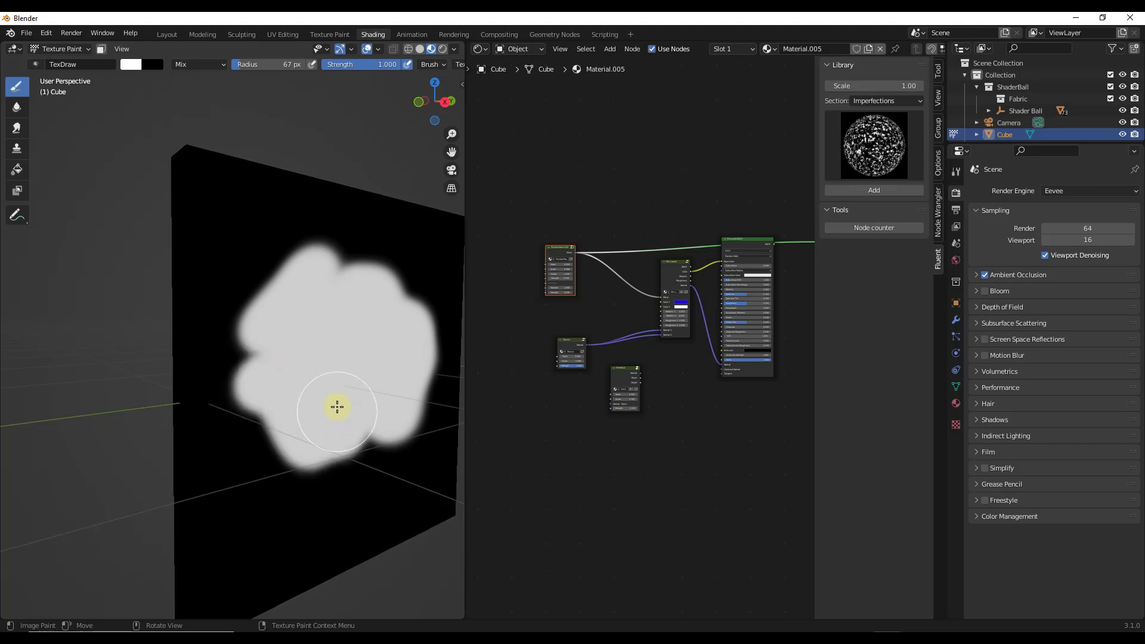
Relink Principled BSDF to the Material Output Surface and orbit to view the cloud-shaped patch.
middle_click_drag(791, 243, 680, 256)
scroll(695, 261, "up", 8)
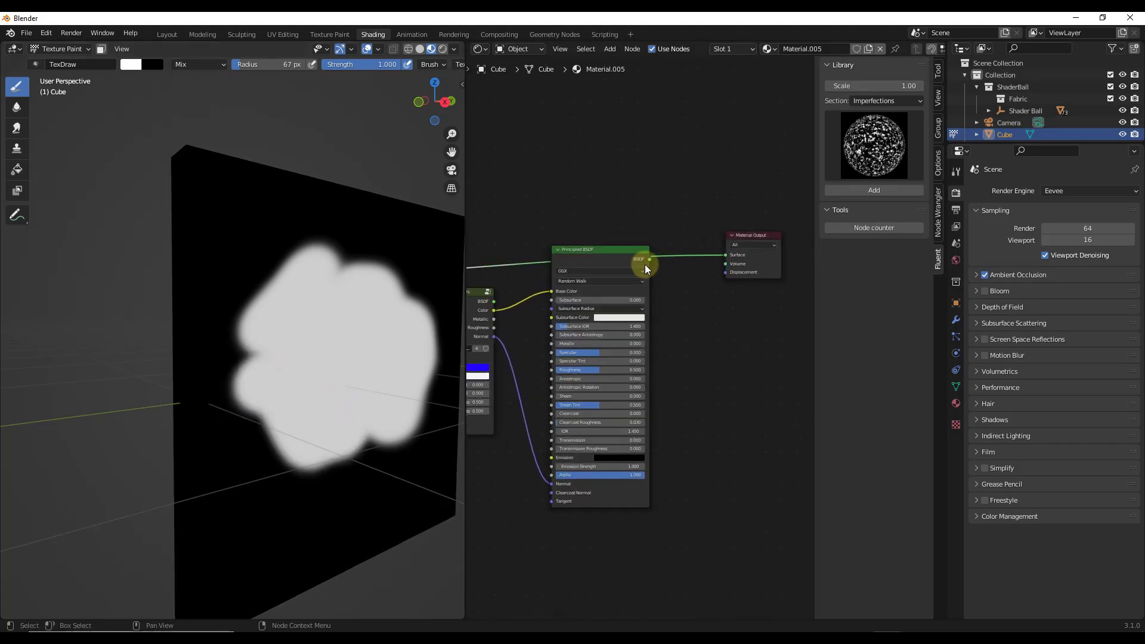
left_click_drag(651, 260, 726, 255)
scroll(373, 355, "up", 5)
middle_click_drag(340, 358, 330, 341)
scroll(298, 351, "down", 5)
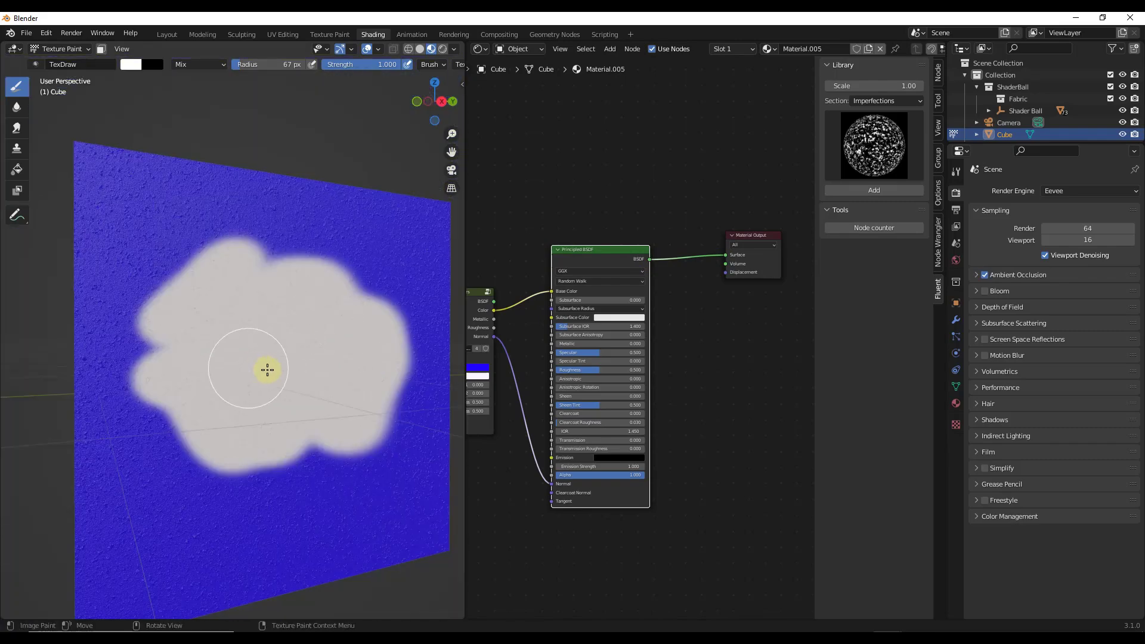
middle_click_drag(264, 369, 169, 363)
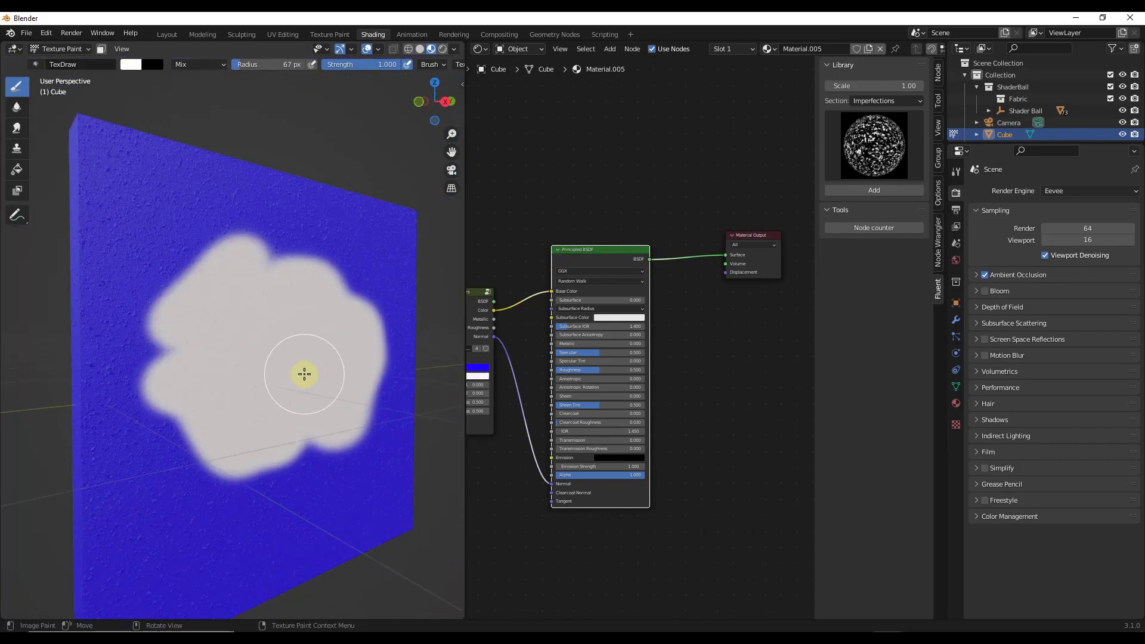